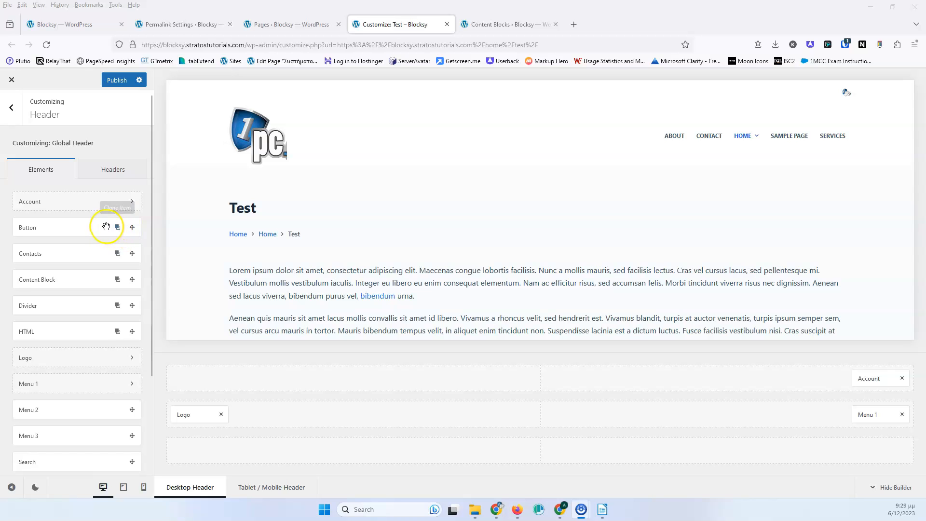
Step: Add a Button element after Menu 1 in the header's main row and choose the filled style in its settings
drag(63, 231, 877, 417)
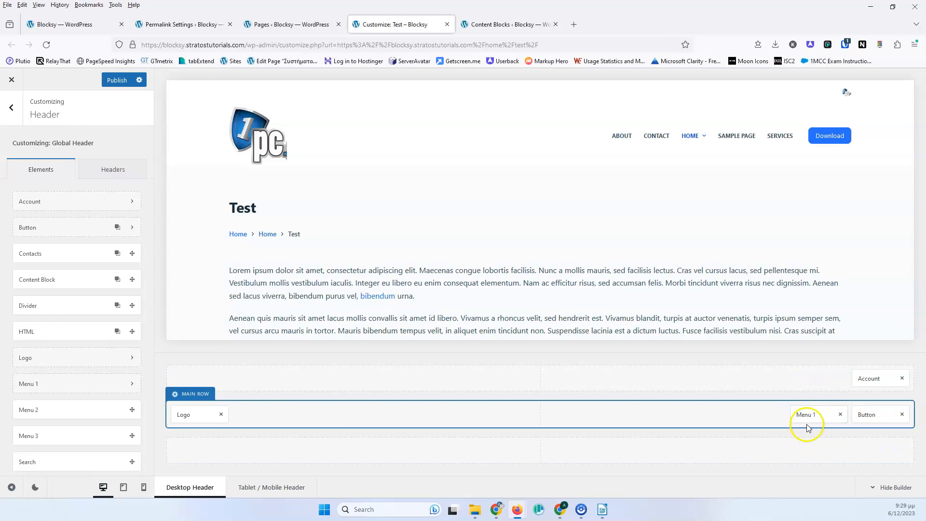
click(878, 416)
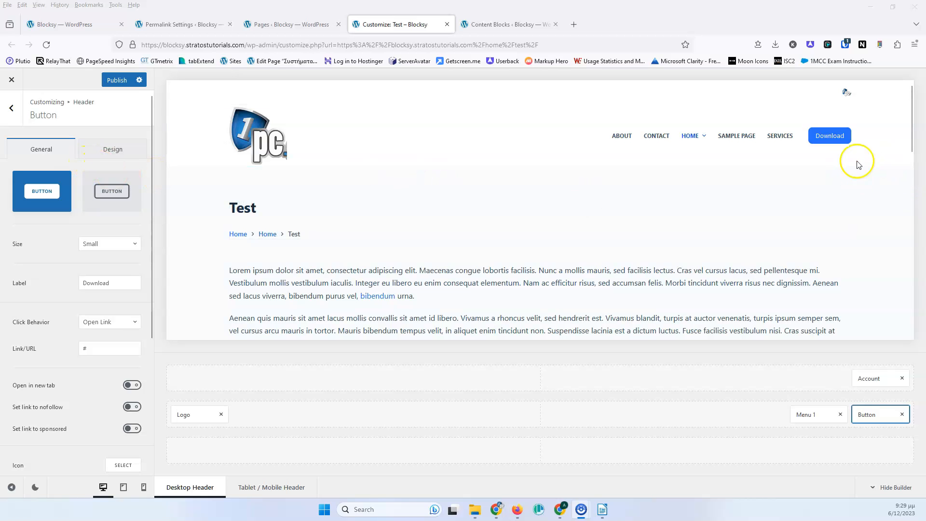
click(108, 197)
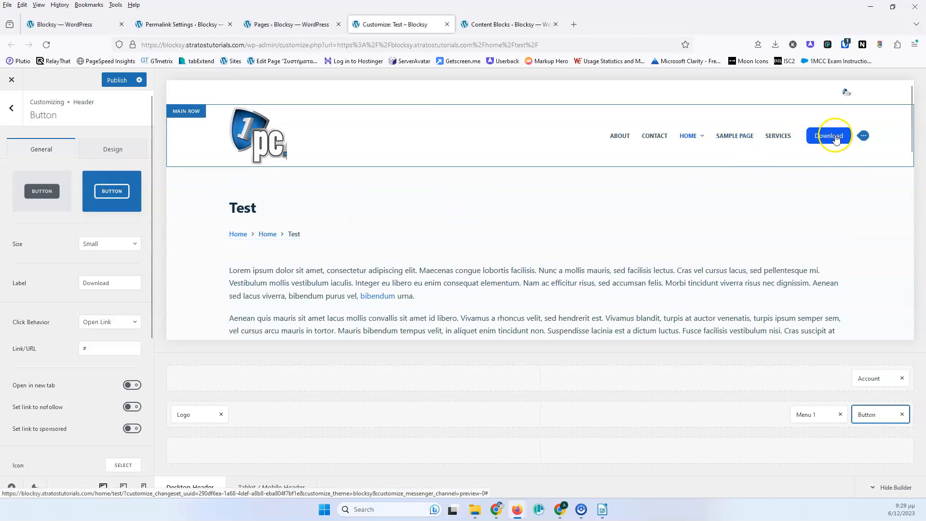
click(47, 192)
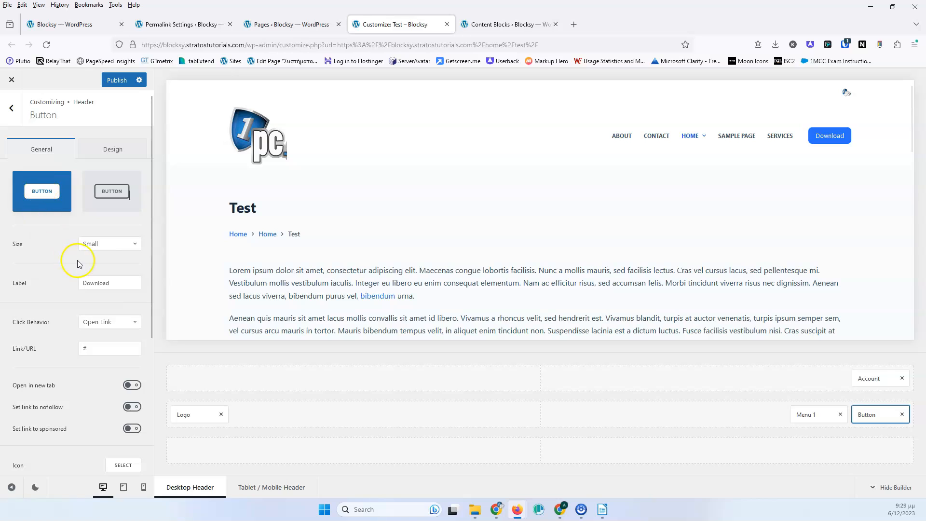
Step: Try the Default size on the header button and set its size to Medium
click(107, 245)
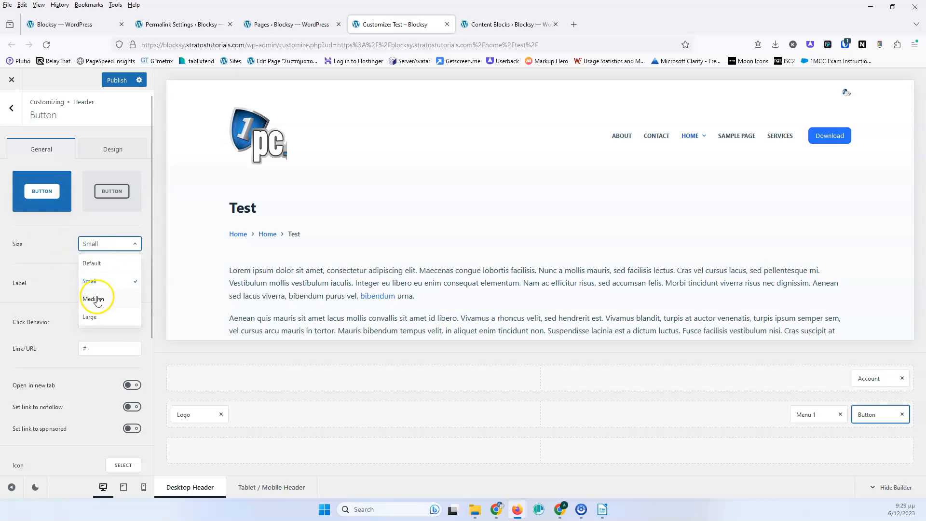
click(104, 264)
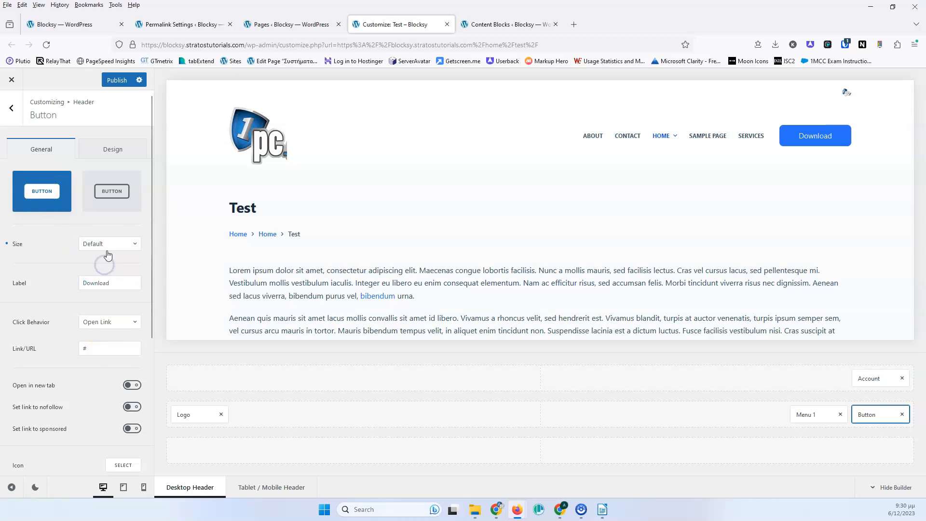
click(107, 244)
click(104, 296)
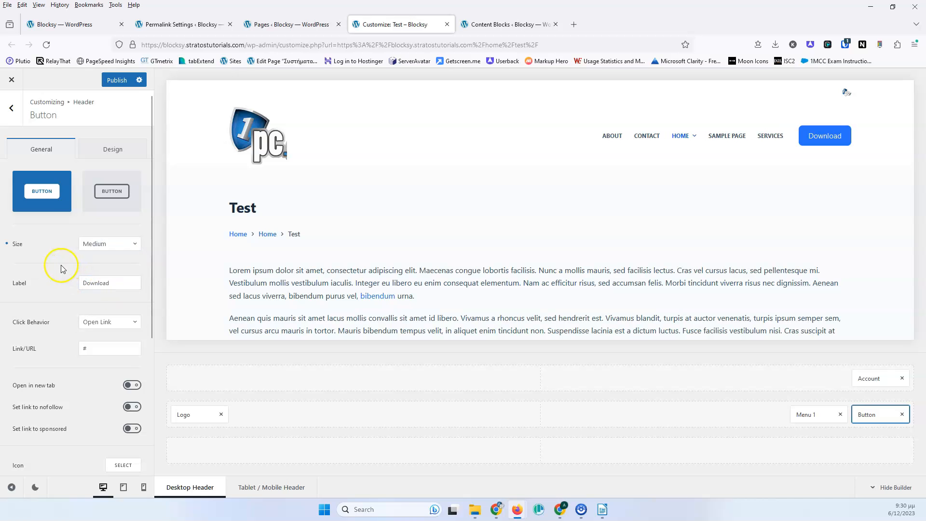
Step: Try the Open Popup click behavior on the header button and return it to Open Link
click(104, 288)
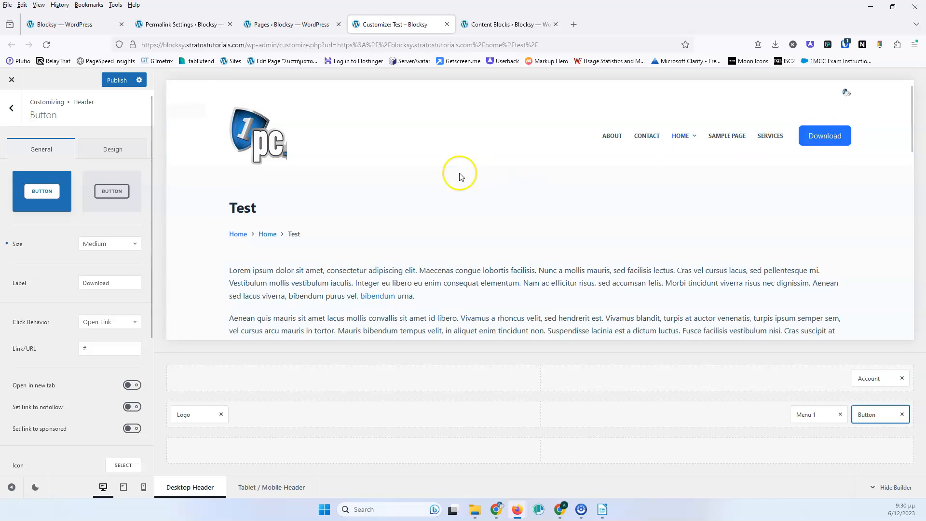
click(107, 323)
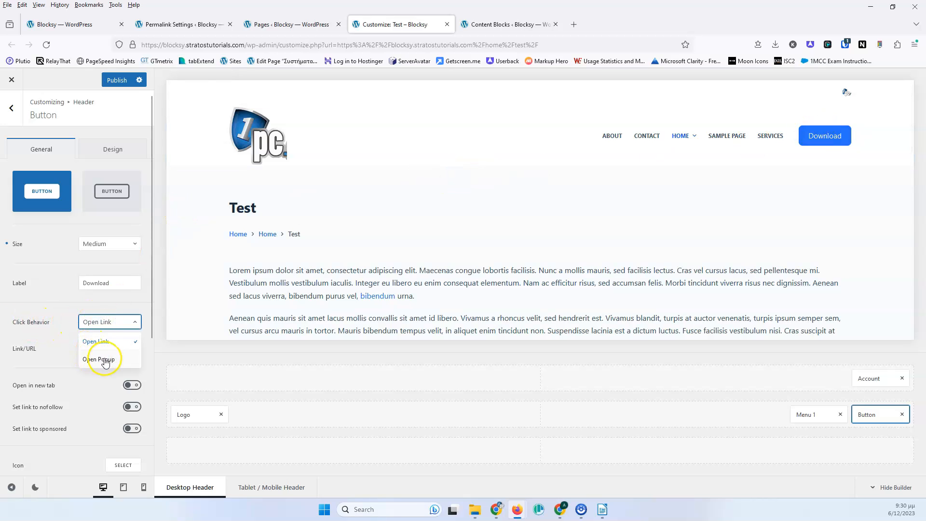
click(68, 311)
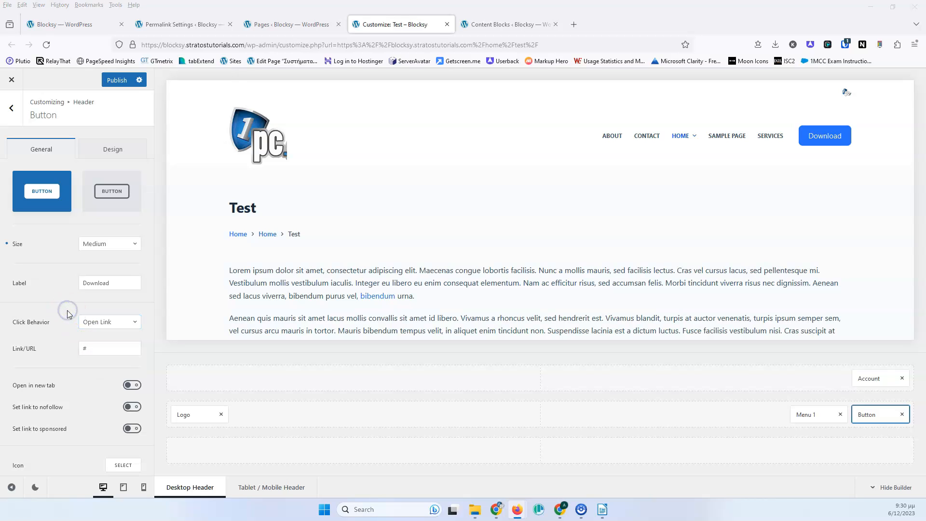
click(80, 350)
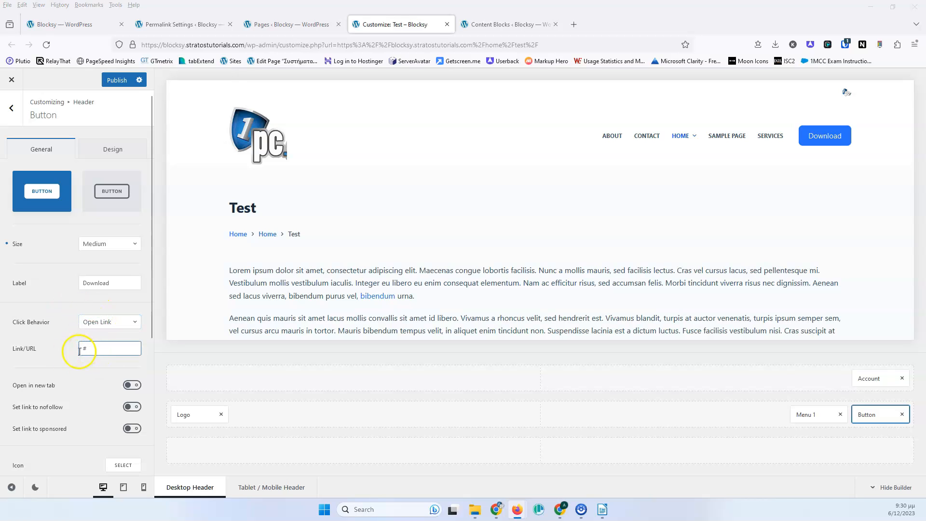
click(114, 321)
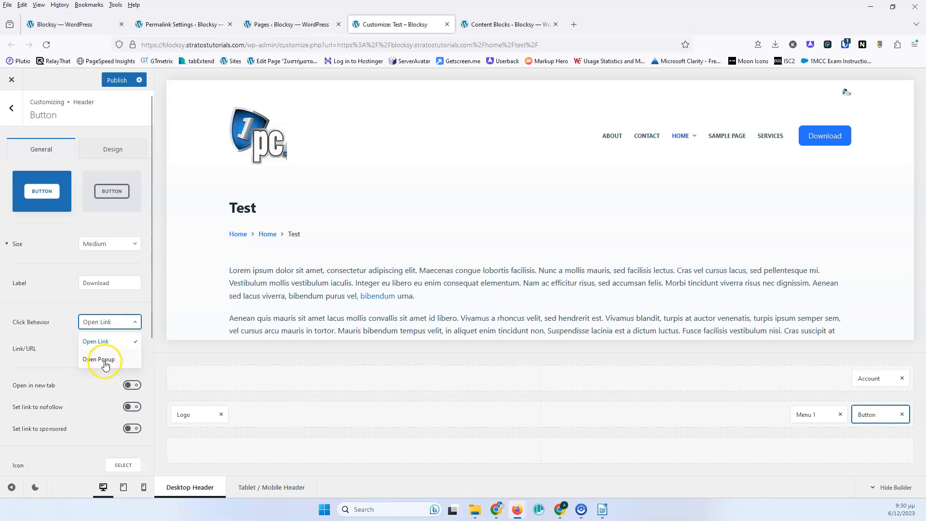
click(104, 358)
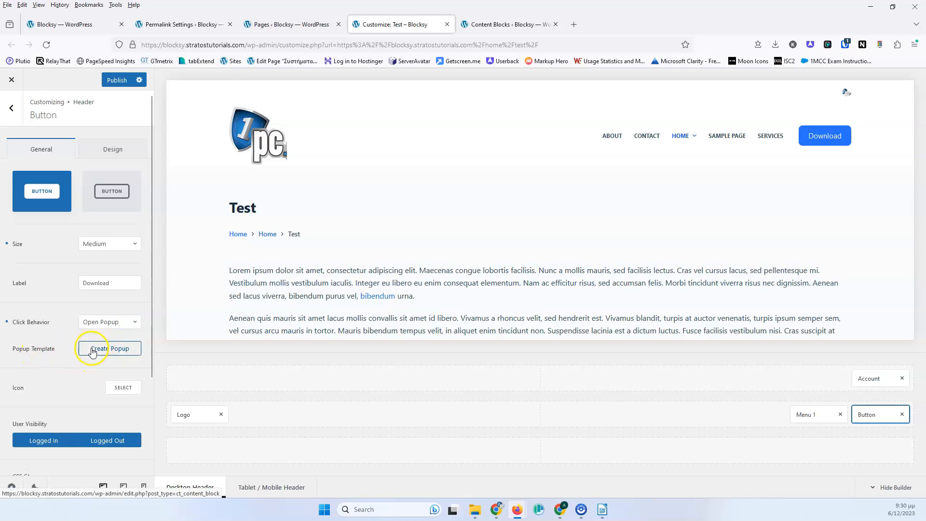
click(98, 323)
click(100, 342)
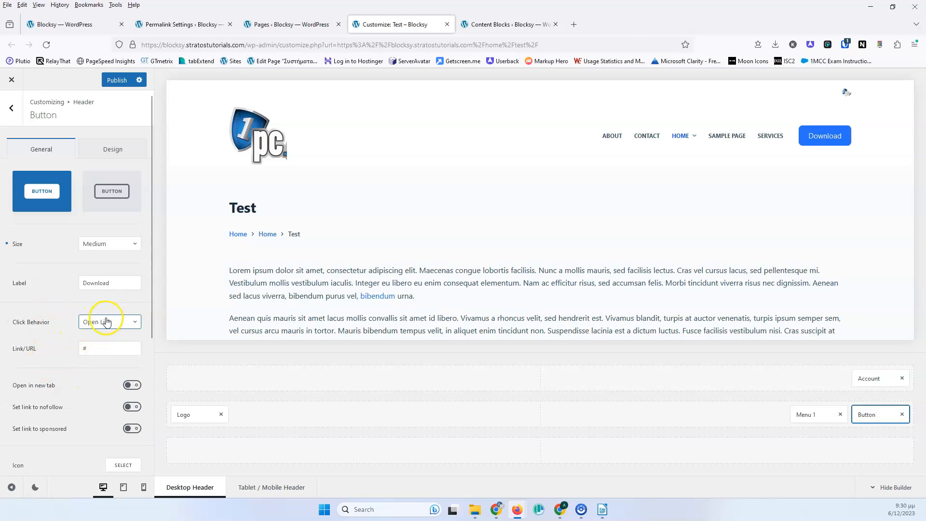
click(72, 326)
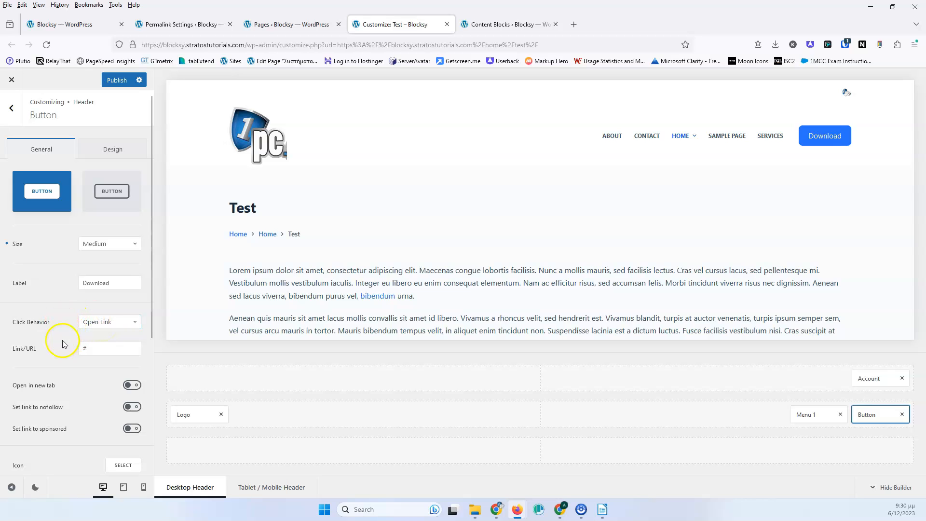
Step: Preview the Open Popup click behavior with its popup creation page, and restore the button's click behavior to Open Link
scroll(63, 327, down, 1)
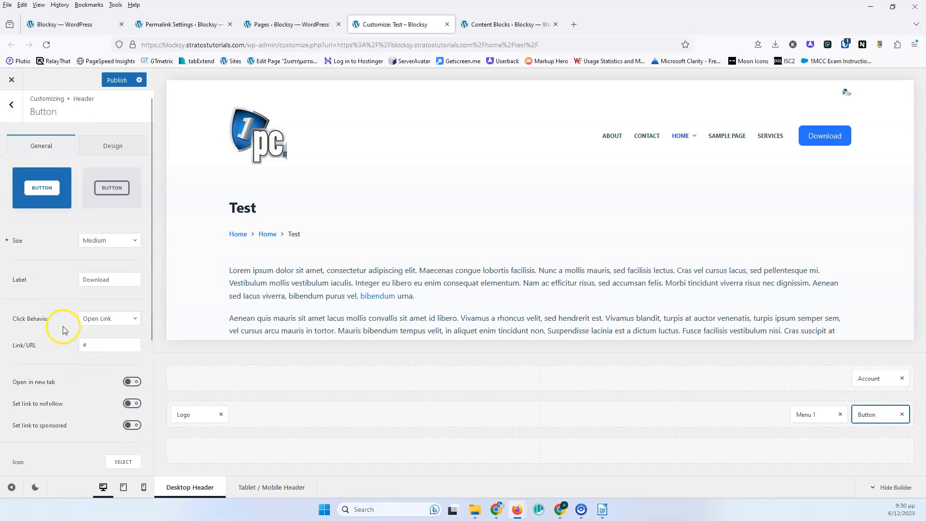
scroll(62, 330, down, 3)
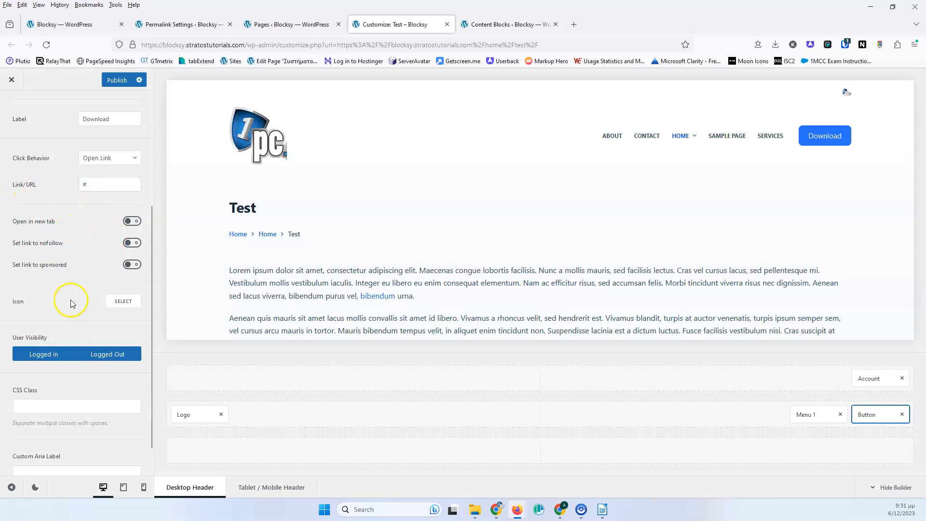
click(128, 158)
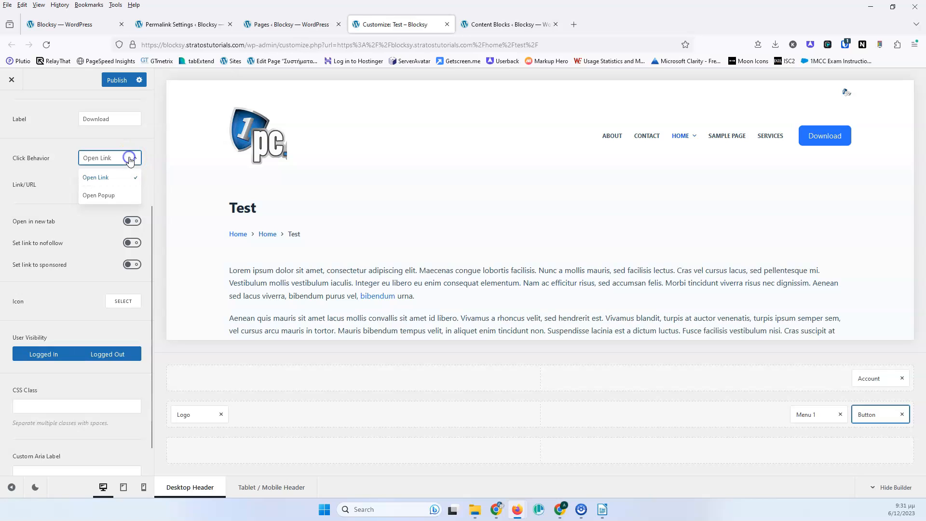
click(105, 195)
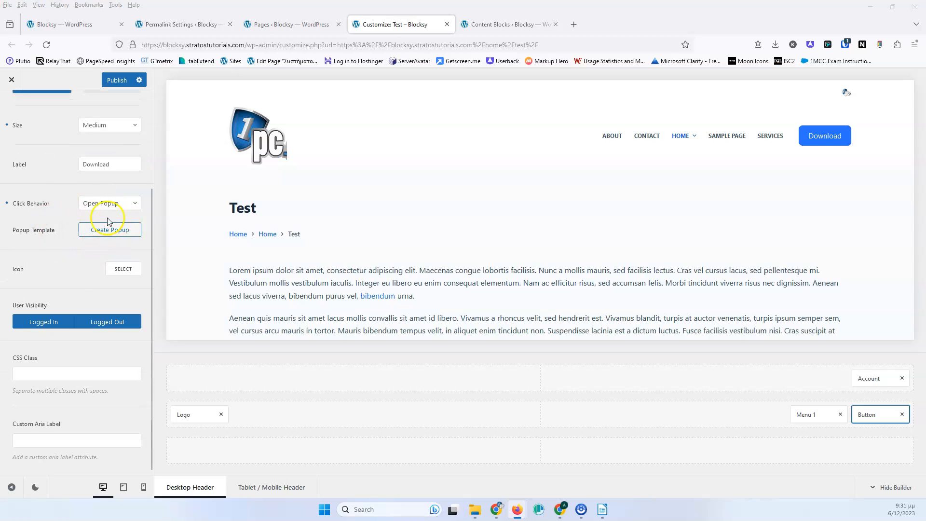
click(100, 229)
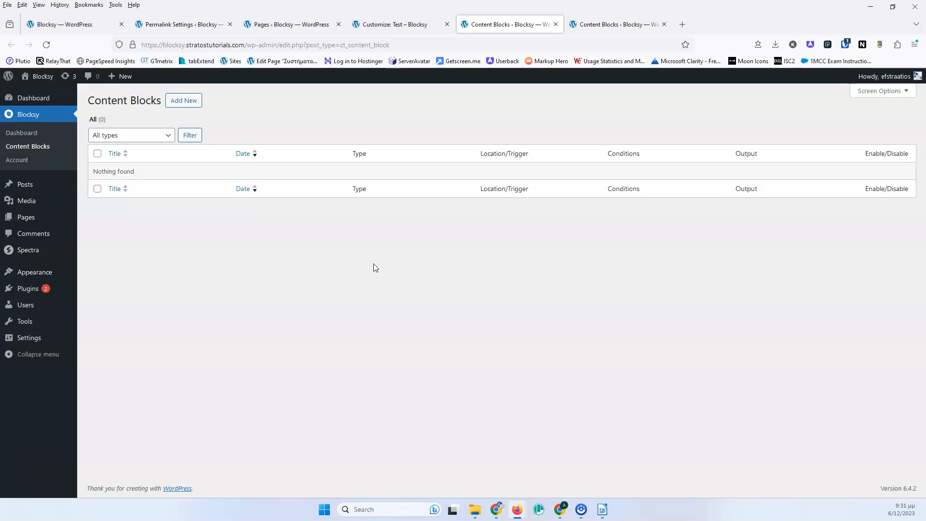
click(387, 25)
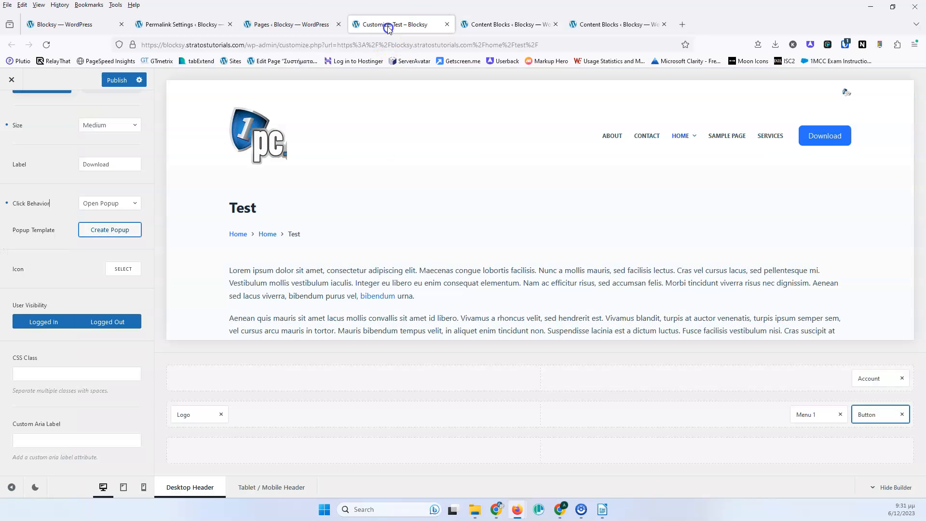
click(116, 234)
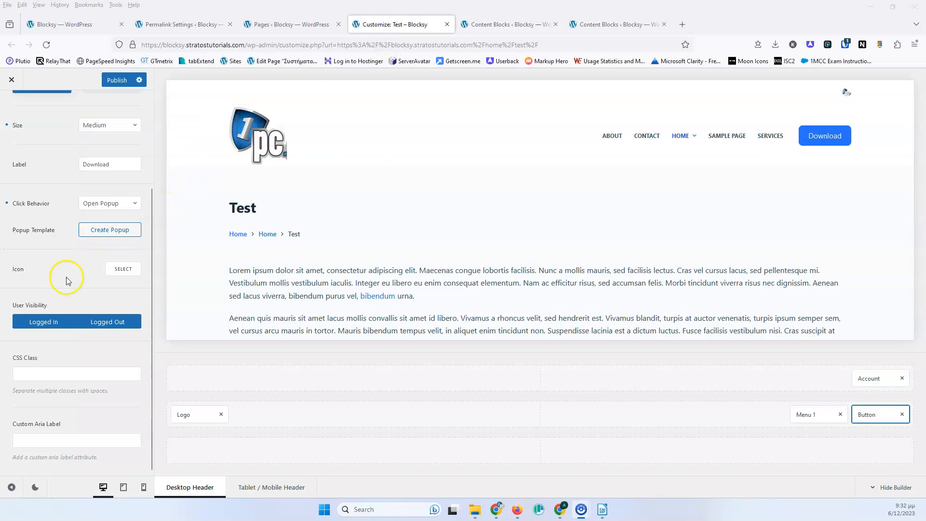
click(558, 25)
click(558, 25)
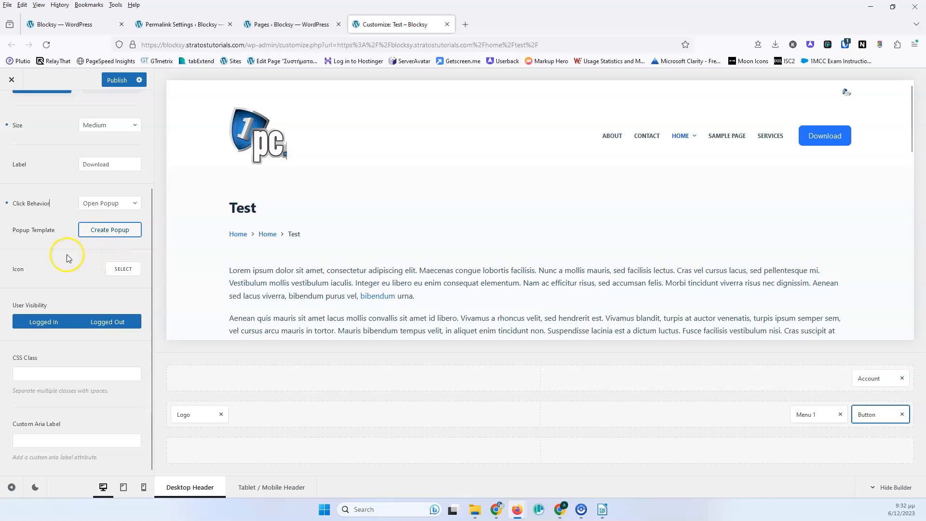
click(107, 203)
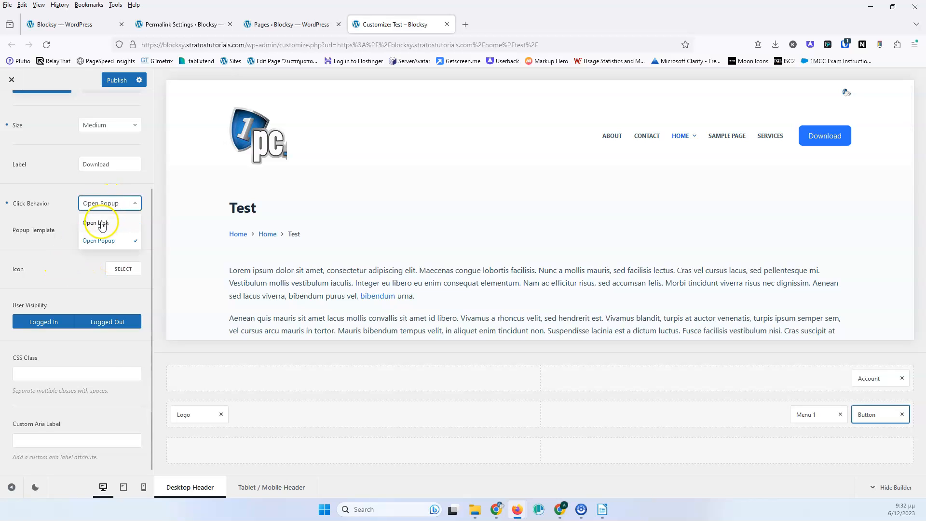
click(101, 222)
Step: Add the shopping bag theme icon to the header button and set the icon position to Left after trying Right
scroll(78, 272, down, 3)
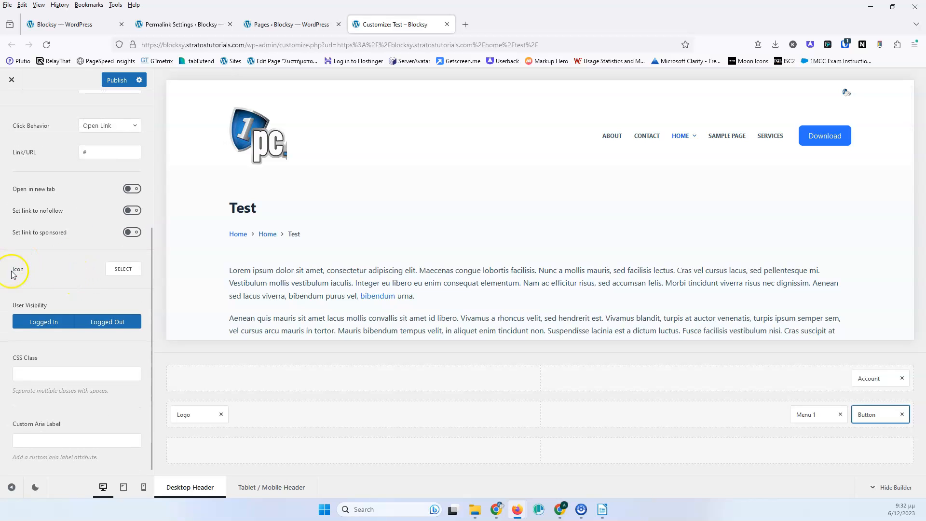
click(128, 269)
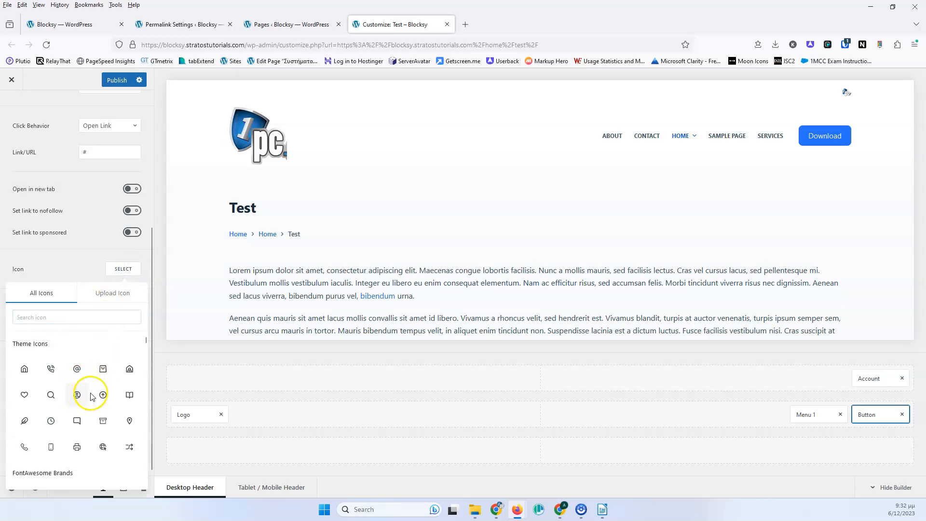
click(102, 368)
click(103, 293)
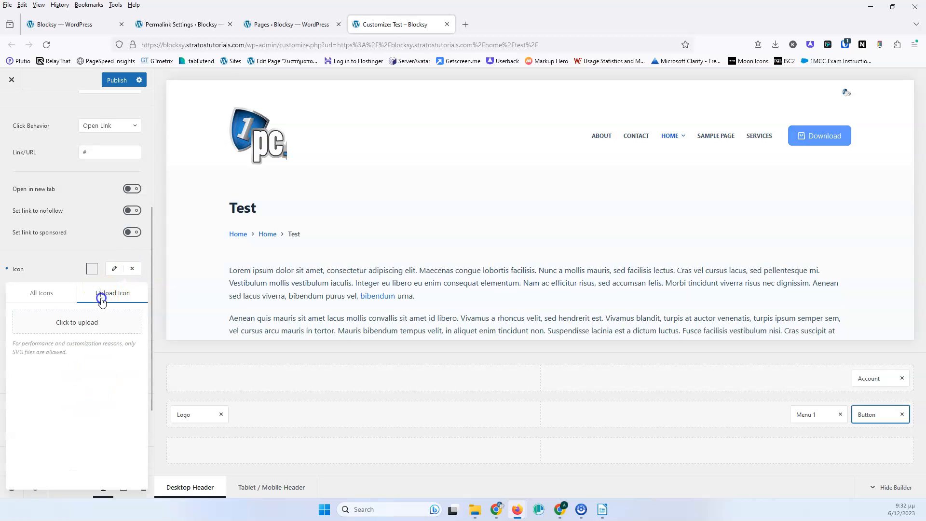
click(61, 296)
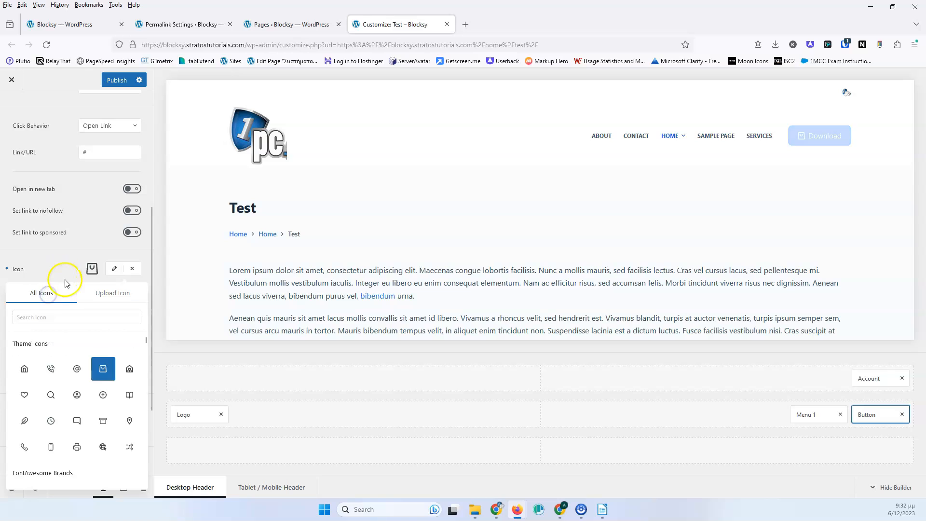
click(69, 274)
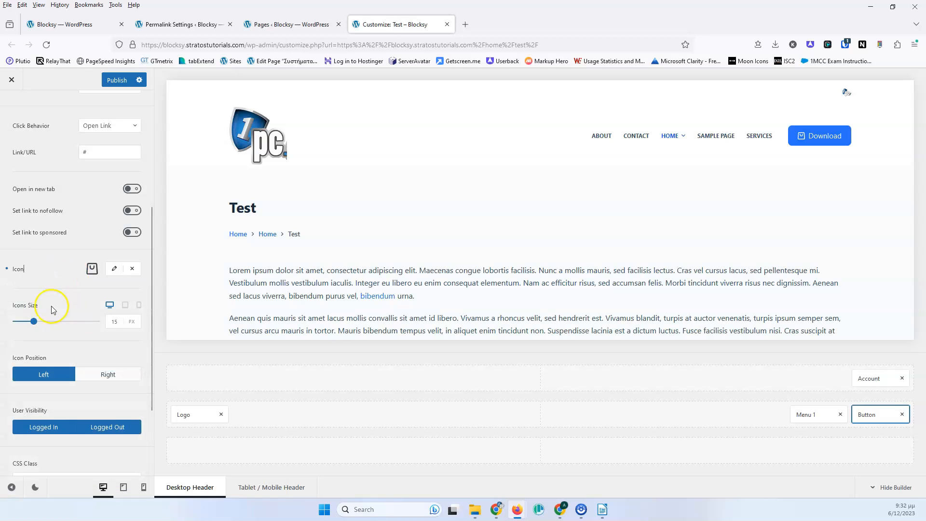
click(102, 374)
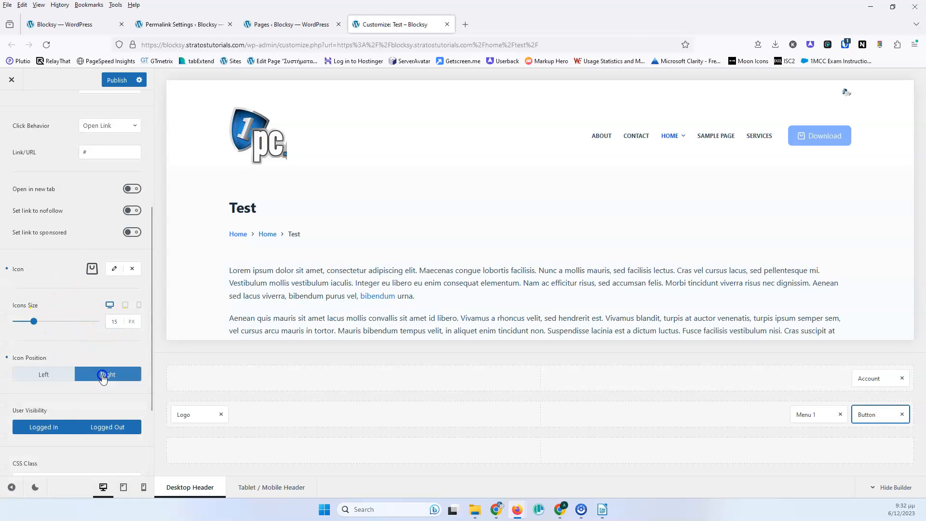
click(63, 376)
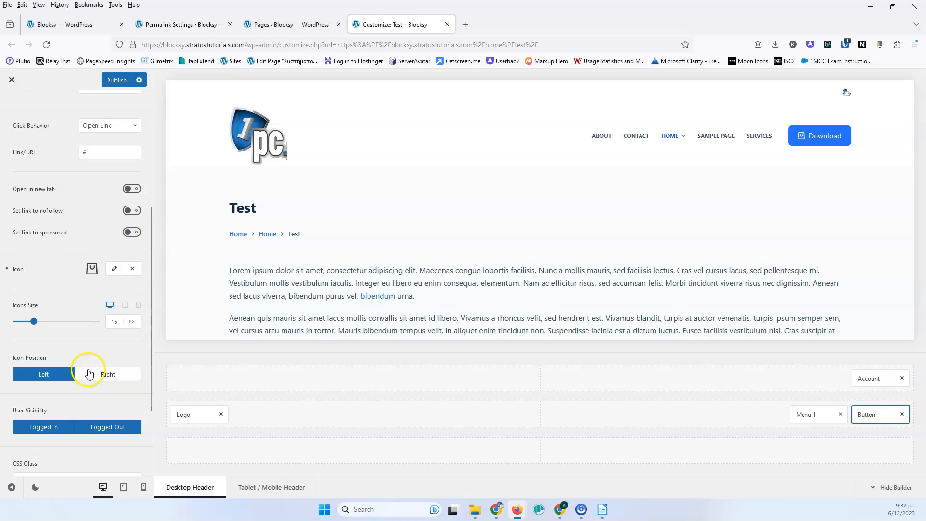
scroll(52, 388, down, 3)
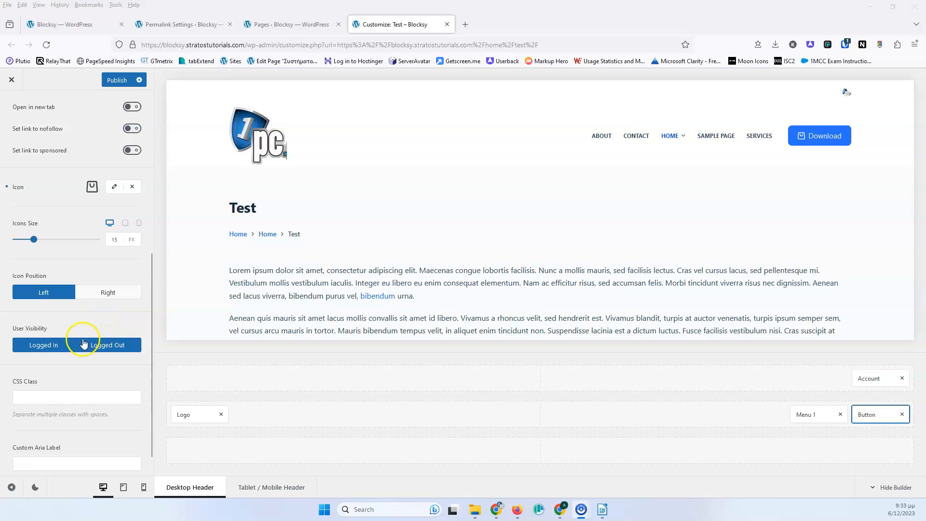
scroll(83, 344, down, 1)
click(49, 374)
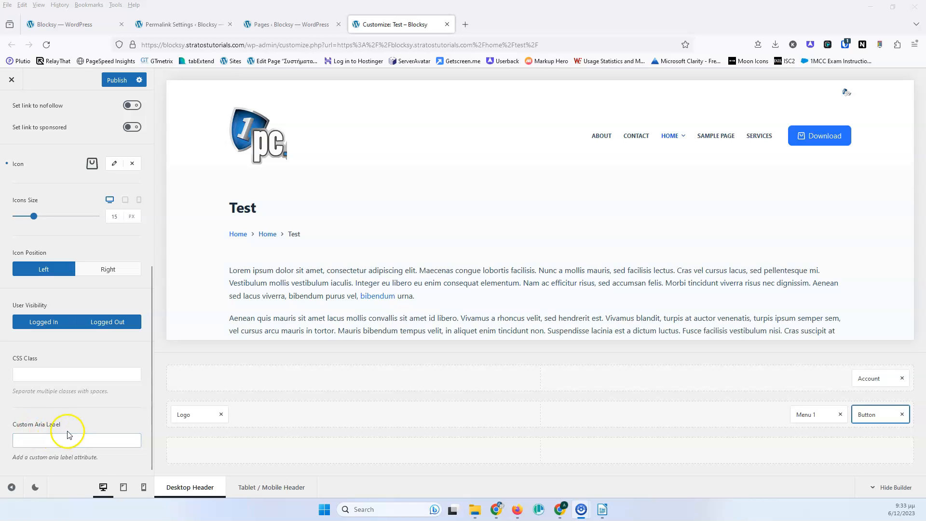
Step: Set the header button's initial font color to red (#ff0000) in its design settings
scroll(90, 424, up, 6)
click(125, 154)
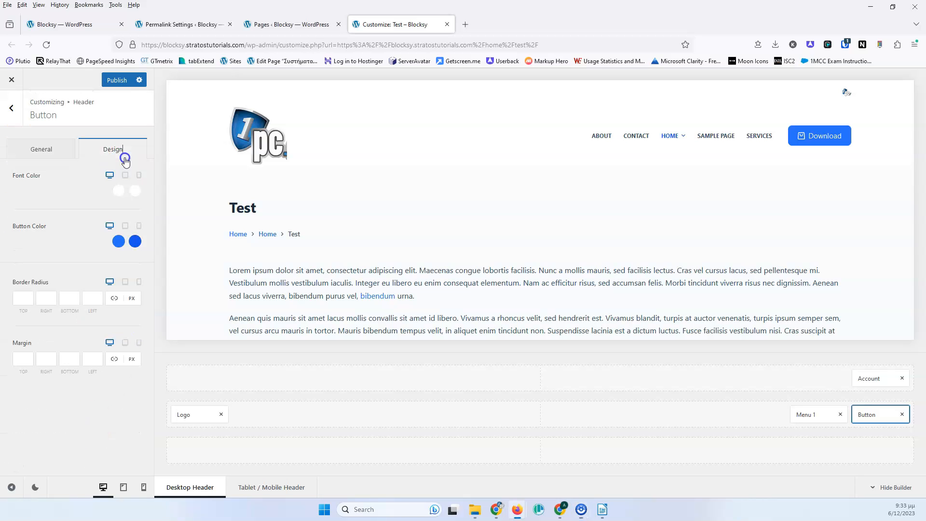
click(118, 191)
drag(98, 244, 133, 218)
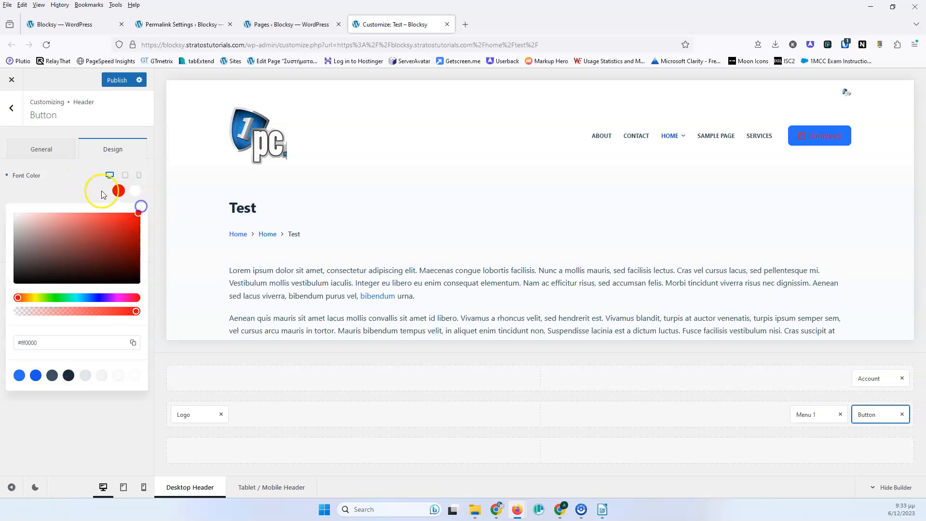
Step: Set the header button's initial button color to a dark reddish brown
click(81, 191)
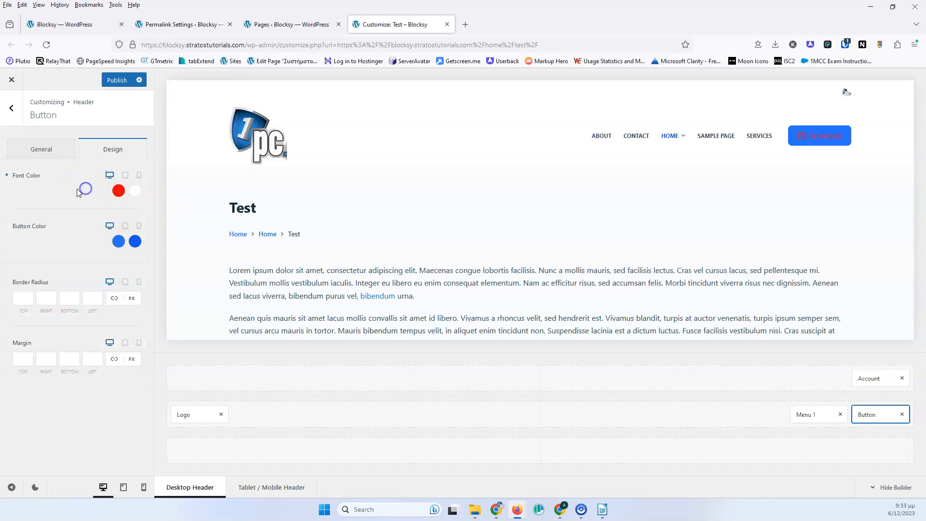
click(119, 241)
drag(102, 270, 86, 292)
click(77, 237)
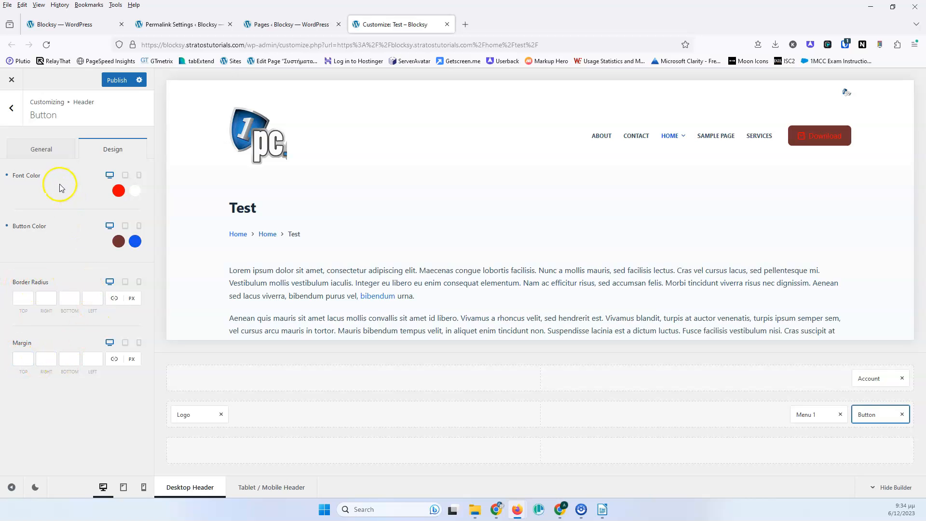
Step: Switch the header button to the Ghost style and set its initial button color to yellow (#fbff00)
click(48, 151)
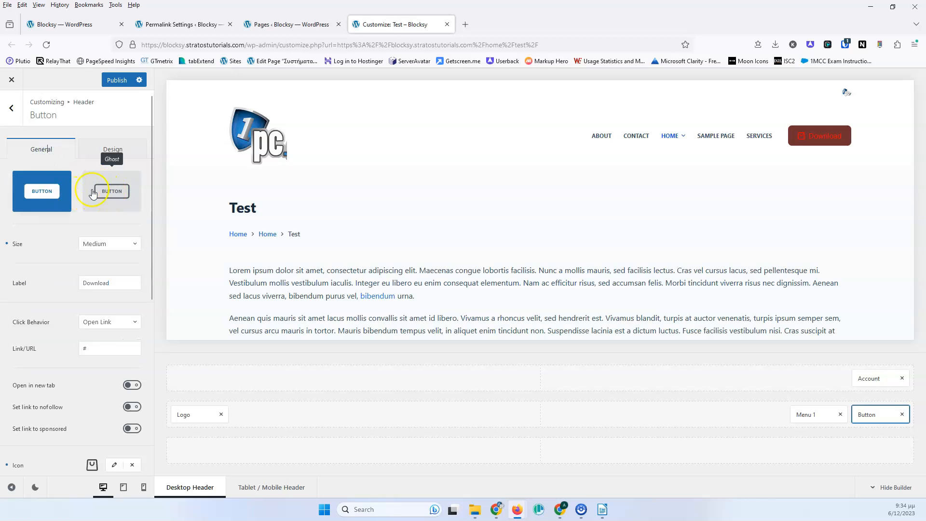
click(121, 208)
click(107, 151)
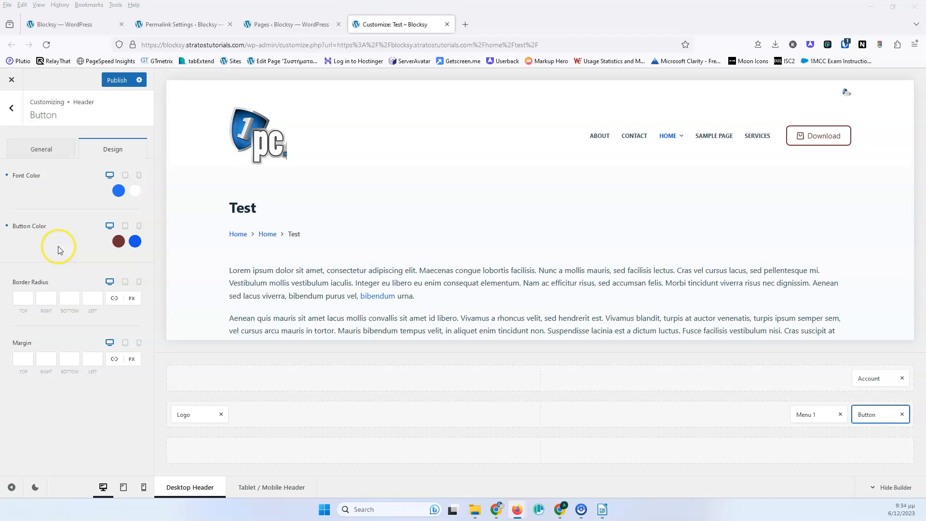
click(118, 241)
drag(66, 347, 38, 348)
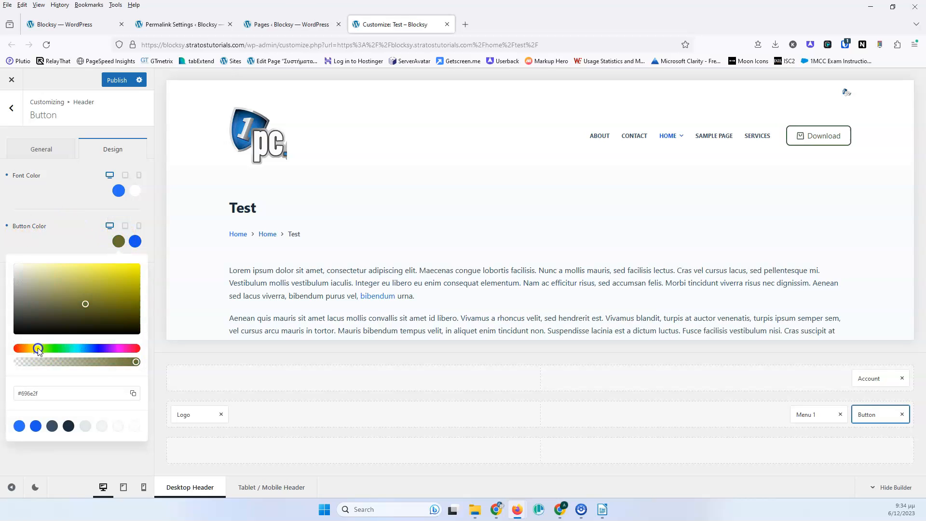
drag(79, 301, 154, 255)
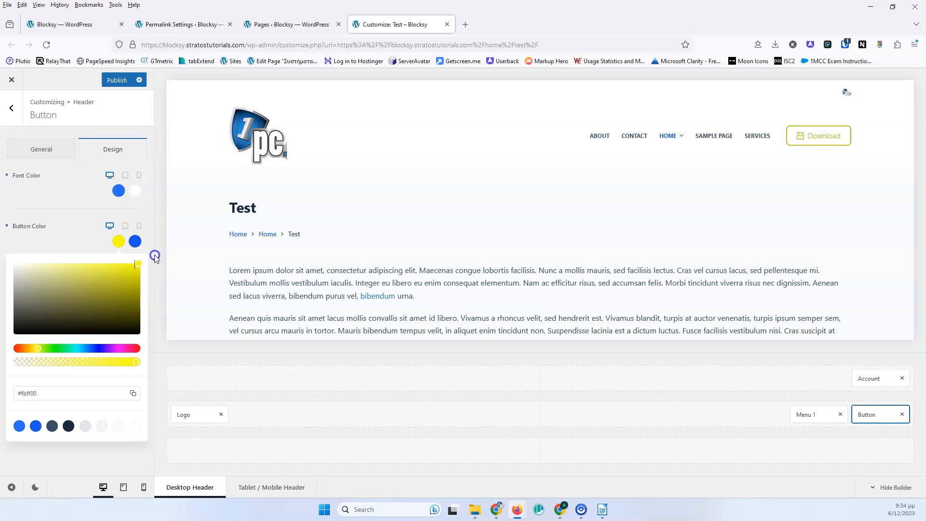
click(62, 237)
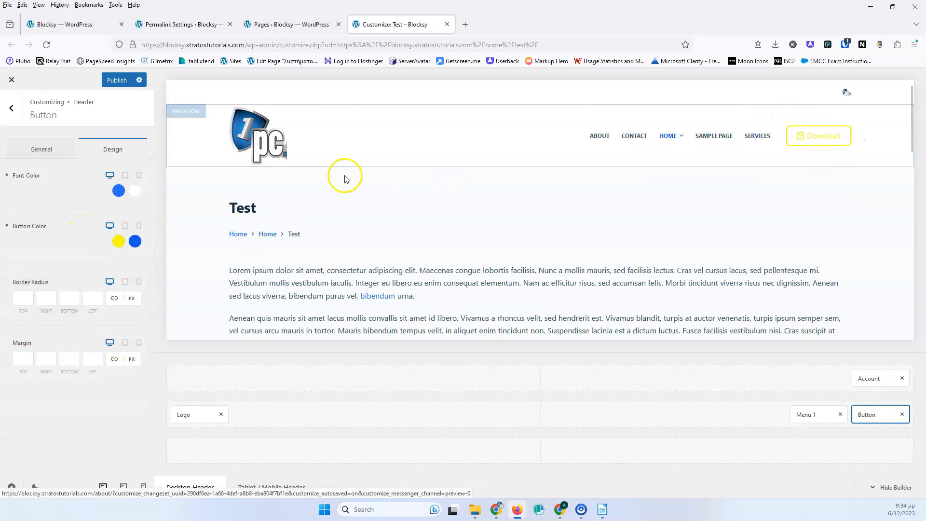
Step: Set the Ghost button's initial font color to black
click(118, 191)
drag(99, 244, 14, 280)
click(69, 190)
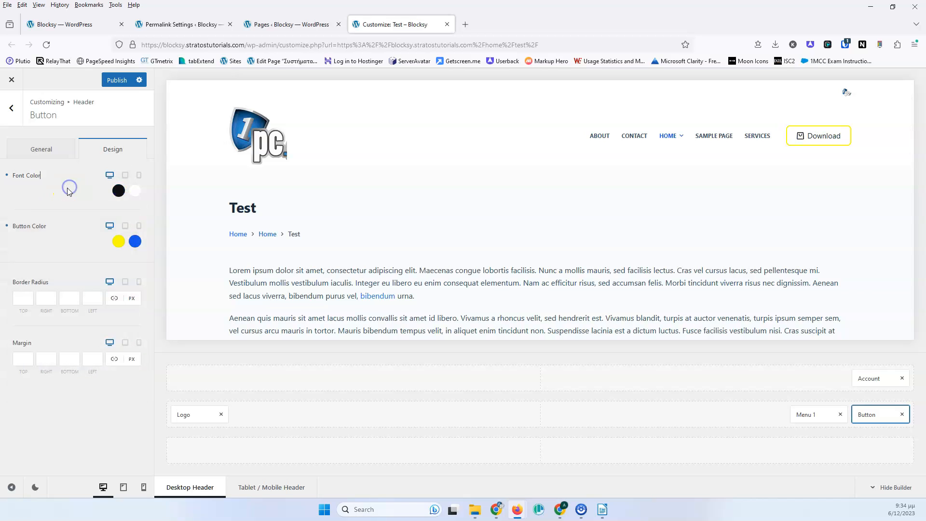
Step: Return to the header elements, duplicate the Button element and delete the copy
click(42, 150)
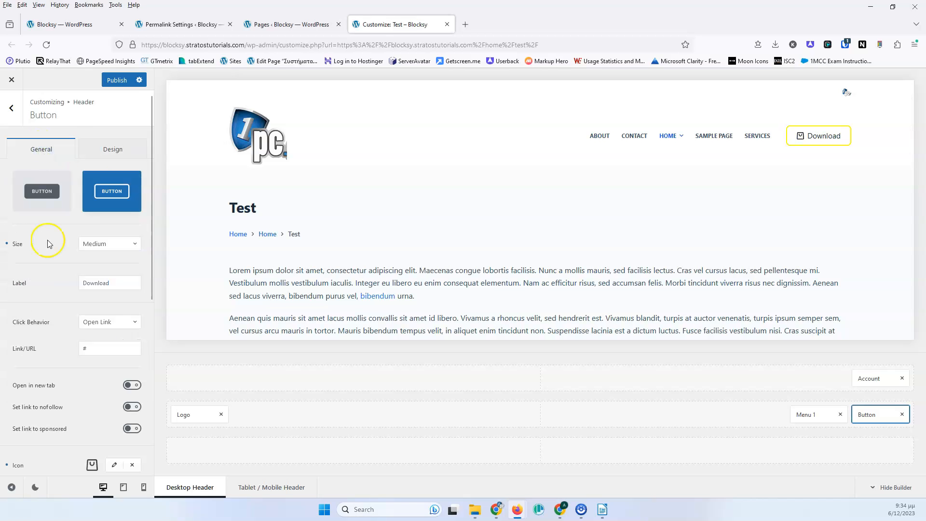
click(11, 107)
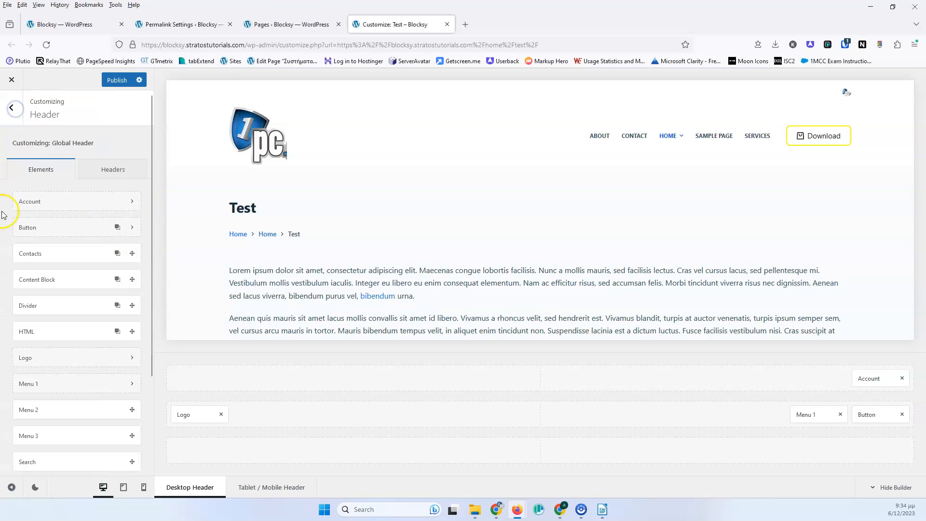
click(117, 228)
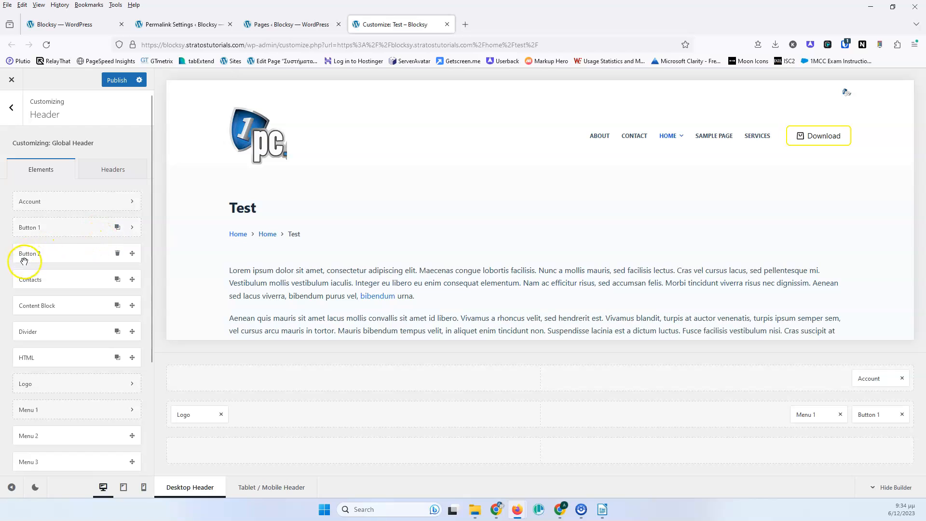
drag(60, 255, 85, 272)
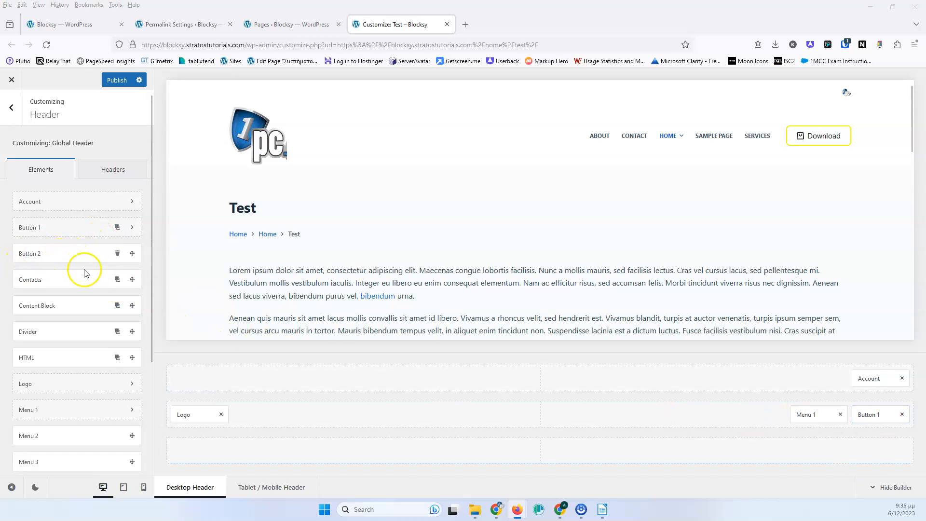
click(117, 253)
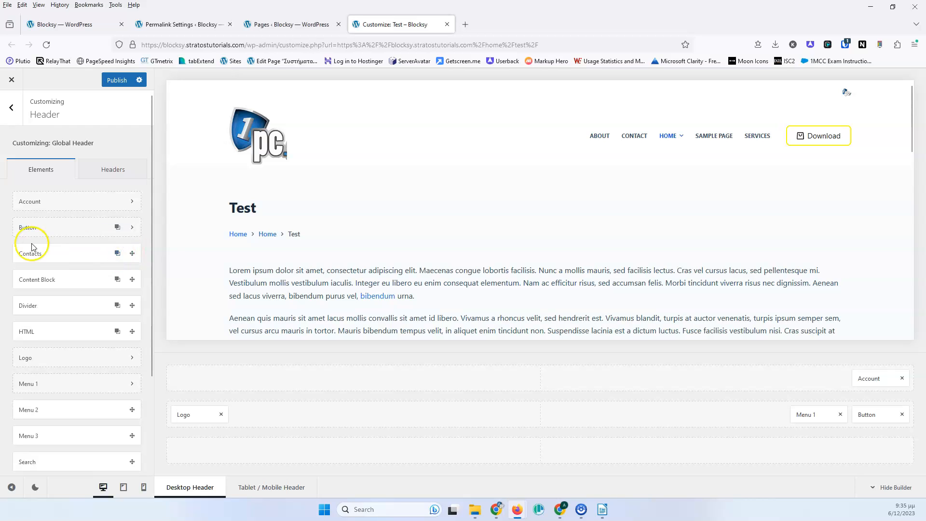
Step: Add the Contacts element to the left end of the header's top row and open its settings
drag(52, 254, 214, 382)
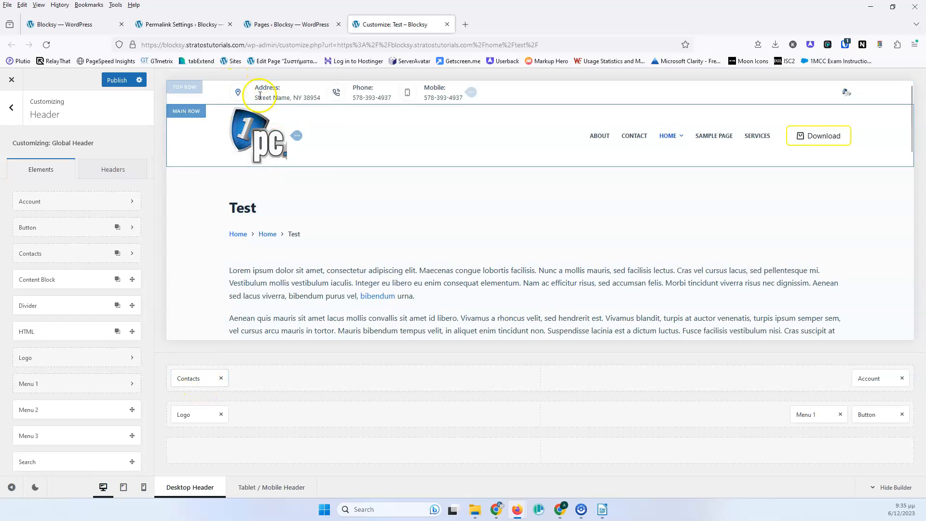
click(184, 380)
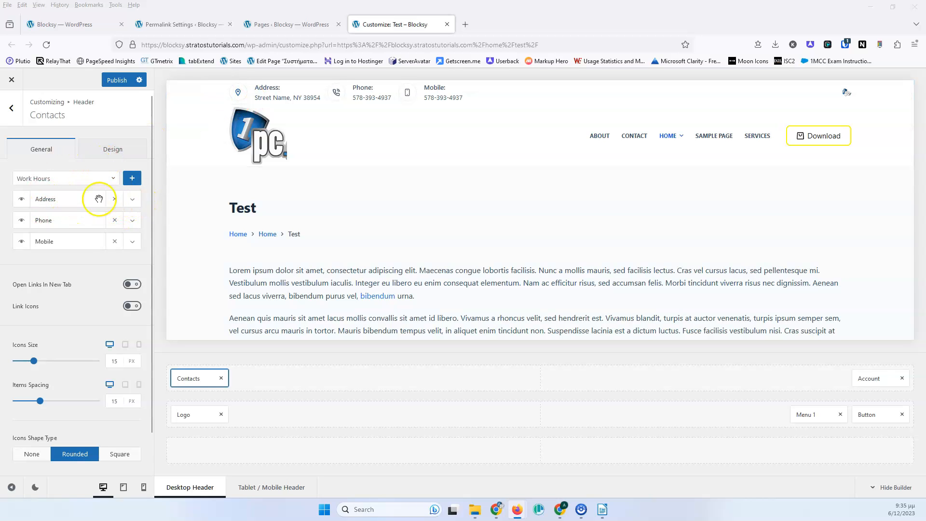
Step: Examine the Address contact item's title, content and link fields and its available icons
click(132, 199)
click(48, 236)
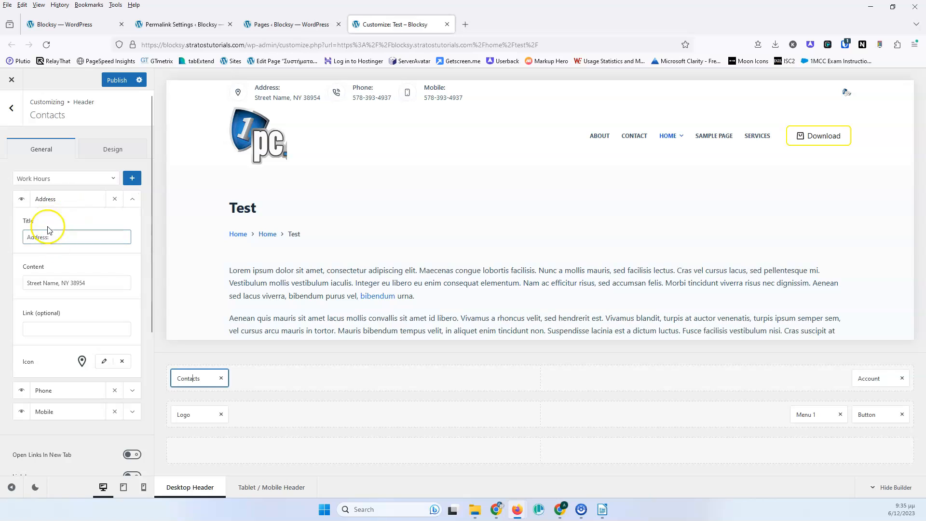
click(51, 237)
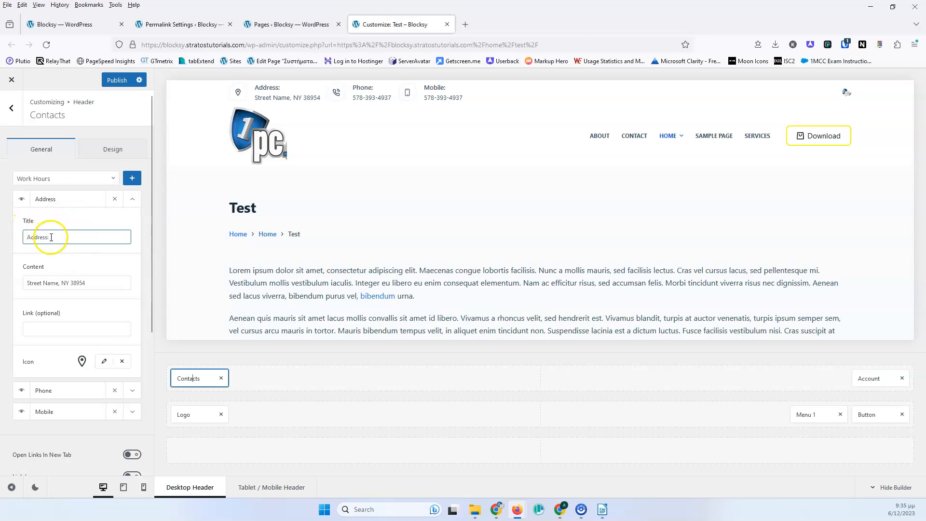
click(46, 279)
click(31, 271)
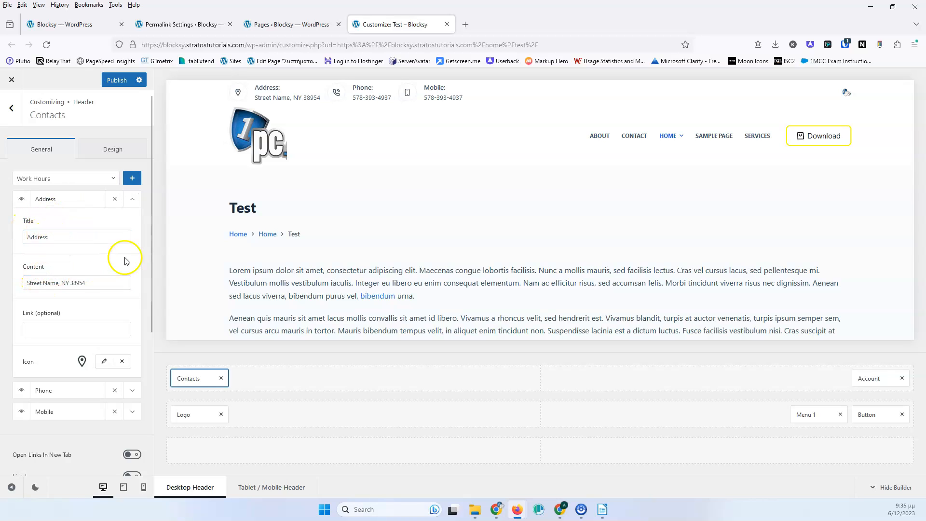
click(52, 285)
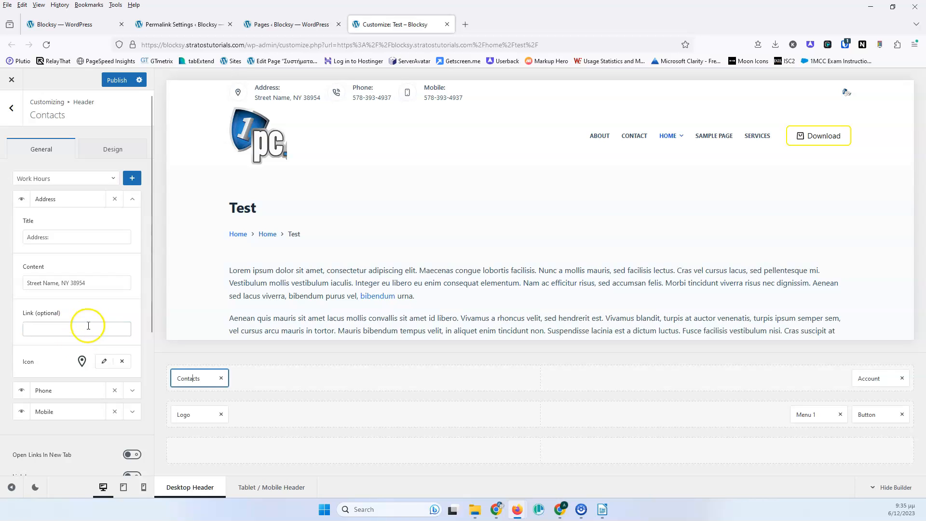
click(104, 361)
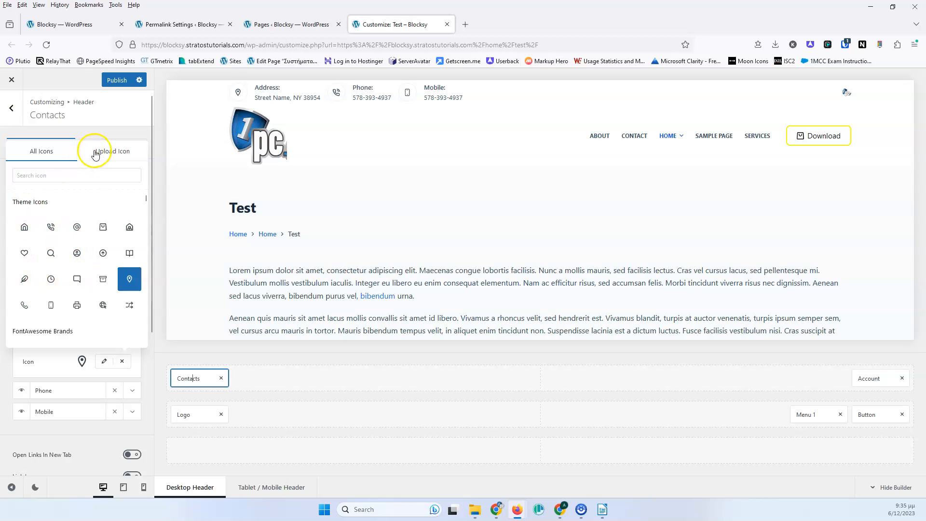
click(55, 368)
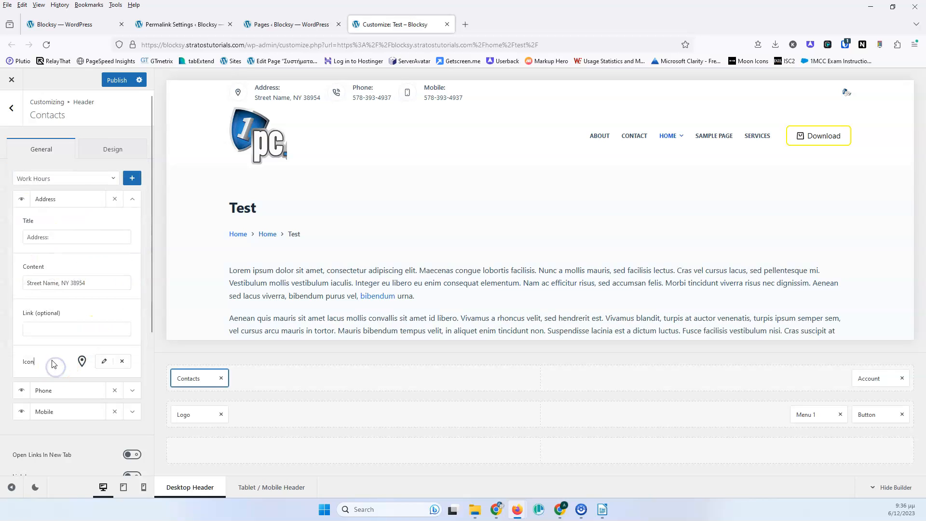
Step: Clear the title of the Address contact item and collapse its settings
click(44, 237)
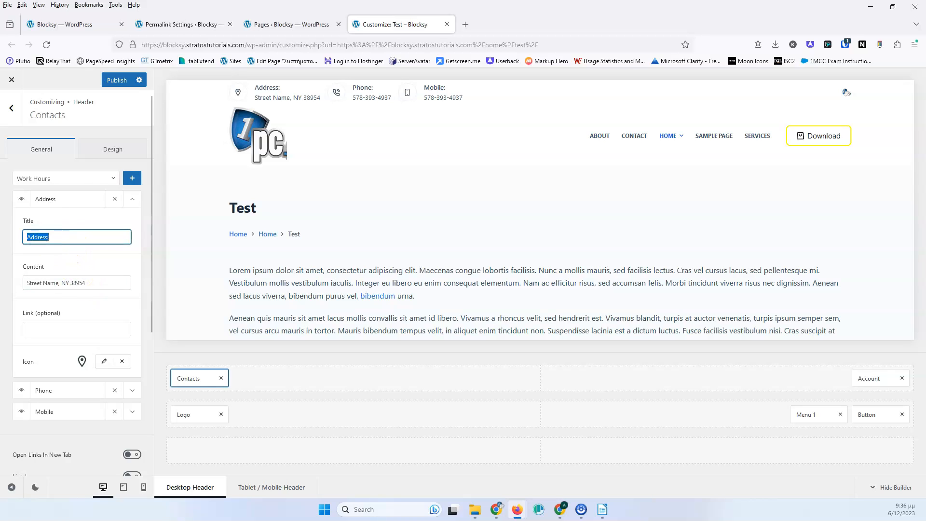
key(BackSpace)
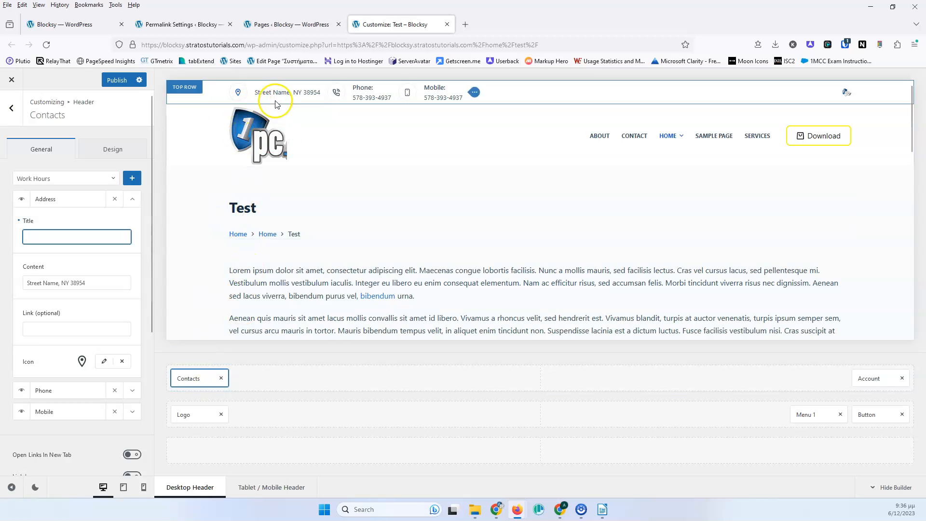
click(94, 282)
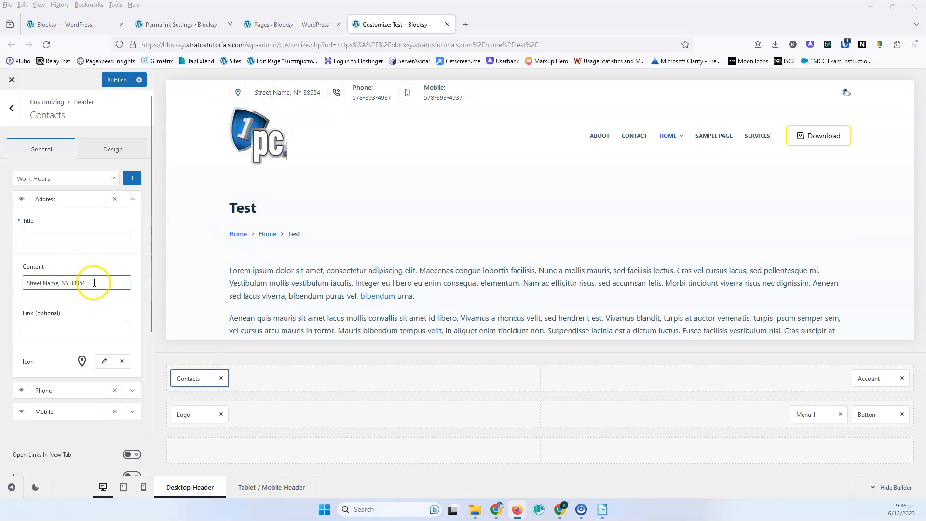
click(133, 198)
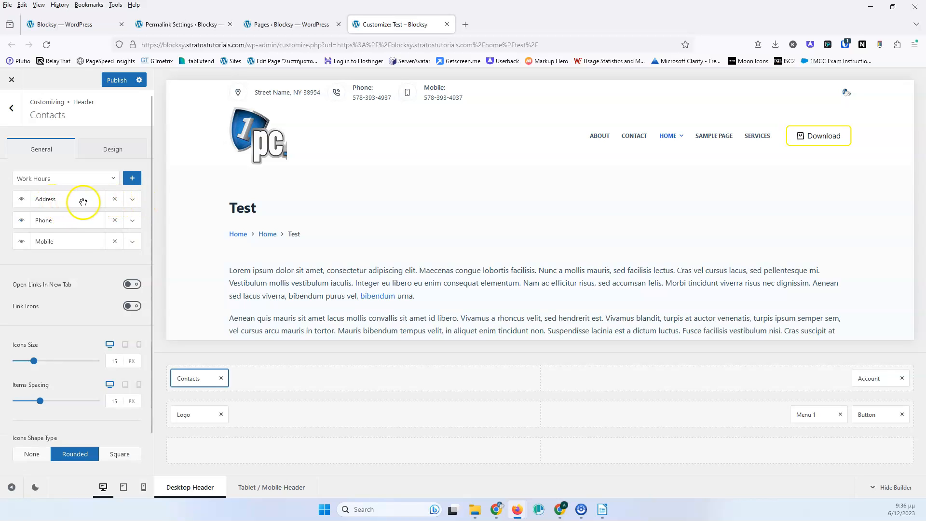
Step: Clear the title of the Phone contact item, check its tel: link prefix and collapse its settings
click(131, 220)
triple_click(41, 259)
key(BackSpace)
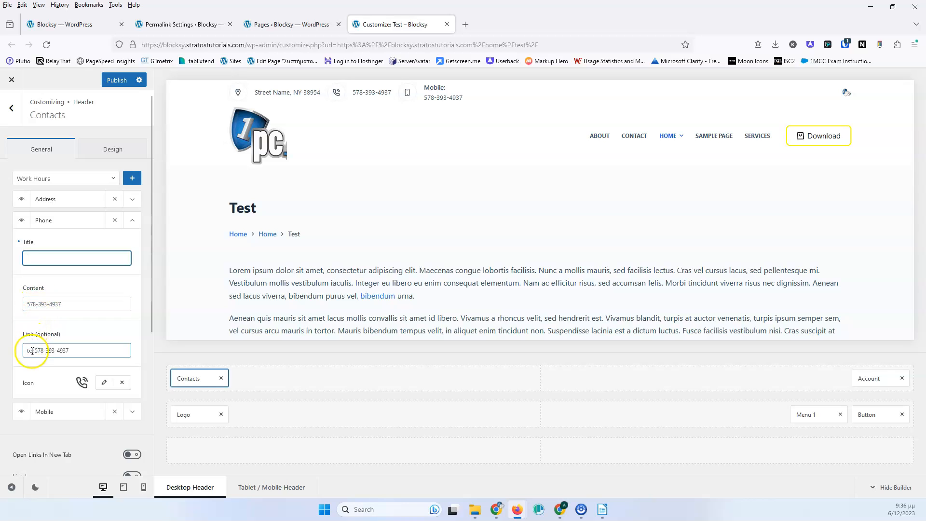
drag(35, 351, 21, 351)
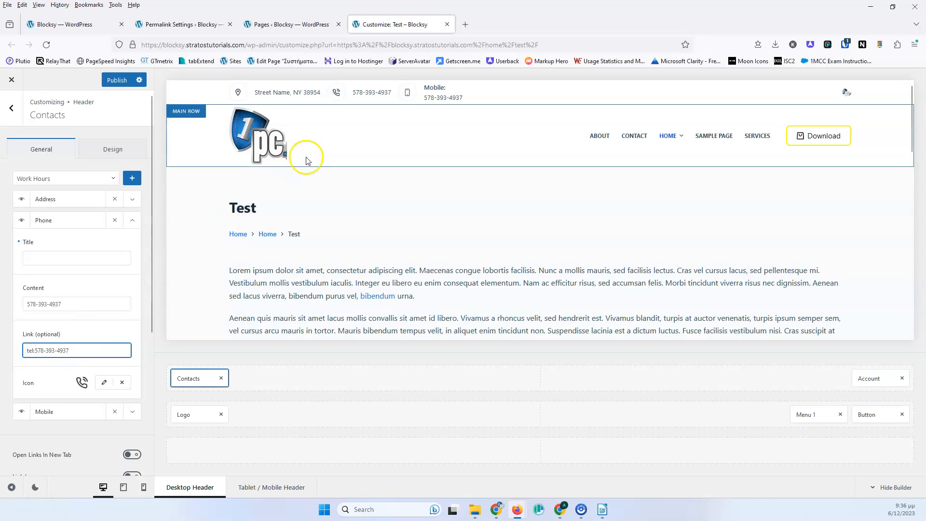
click(132, 223)
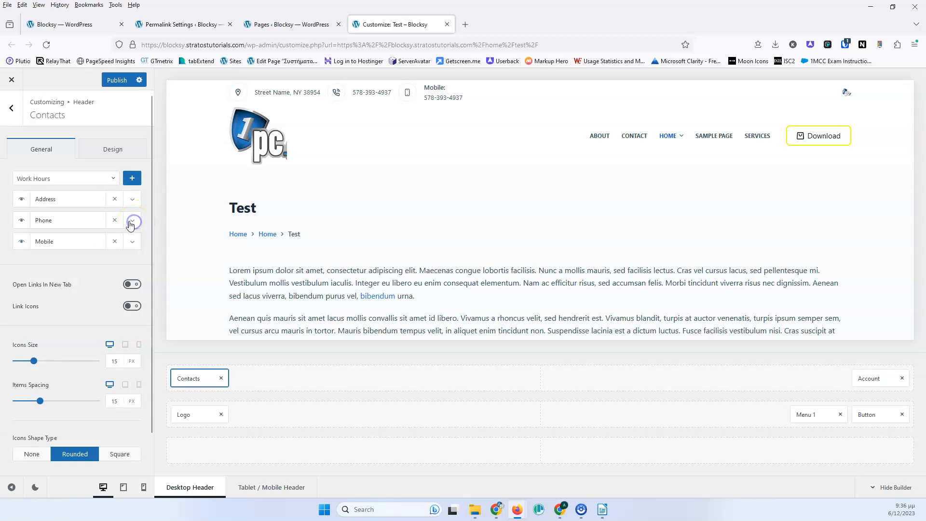
Step: Clear the title of the Mobile contact item and collapse its settings
click(132, 241)
click(61, 284)
key(ctrl+a)
key(BackSpace)
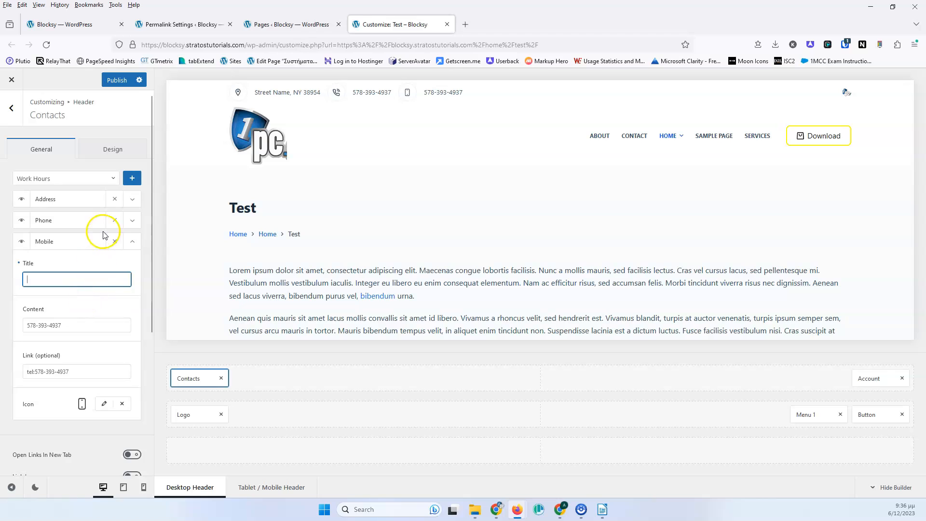
click(132, 241)
Step: Add a Website item to the Contacts element and expand its settings
click(98, 176)
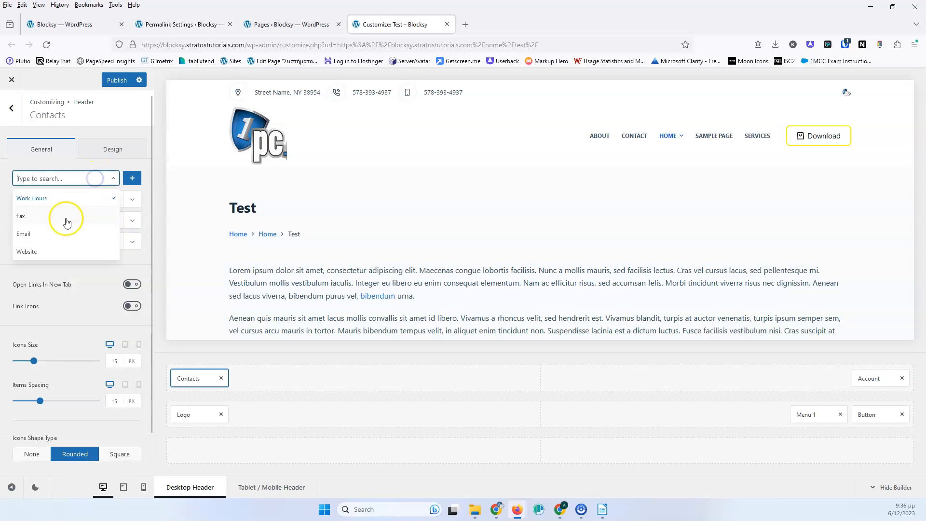
scroll(59, 242, down, 2)
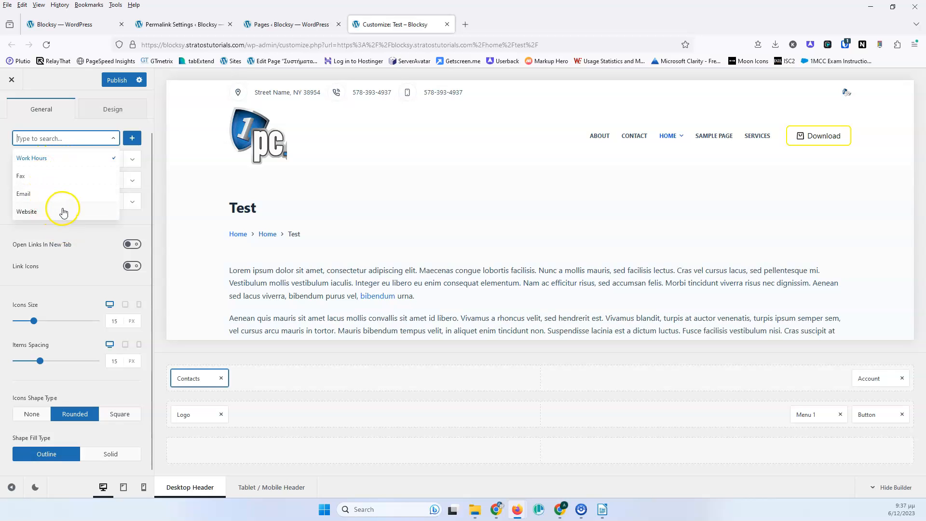
click(71, 163)
click(85, 140)
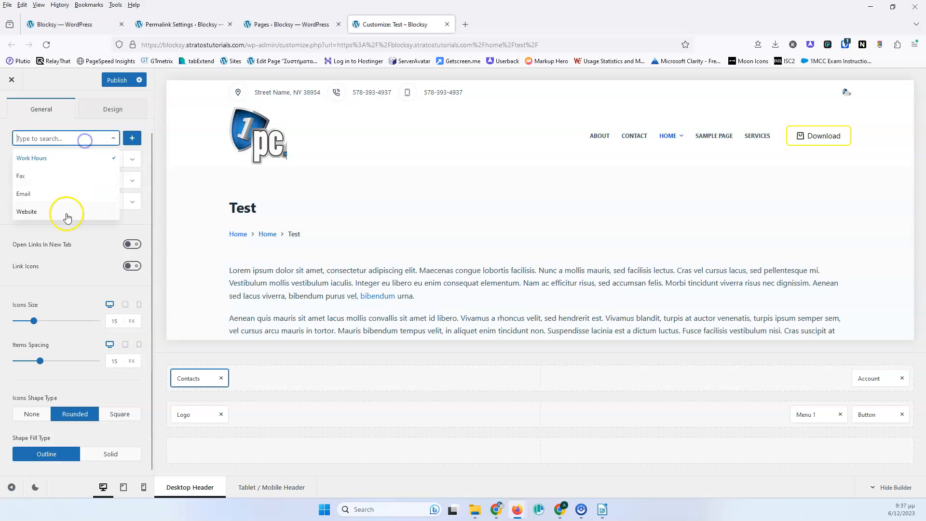
click(42, 213)
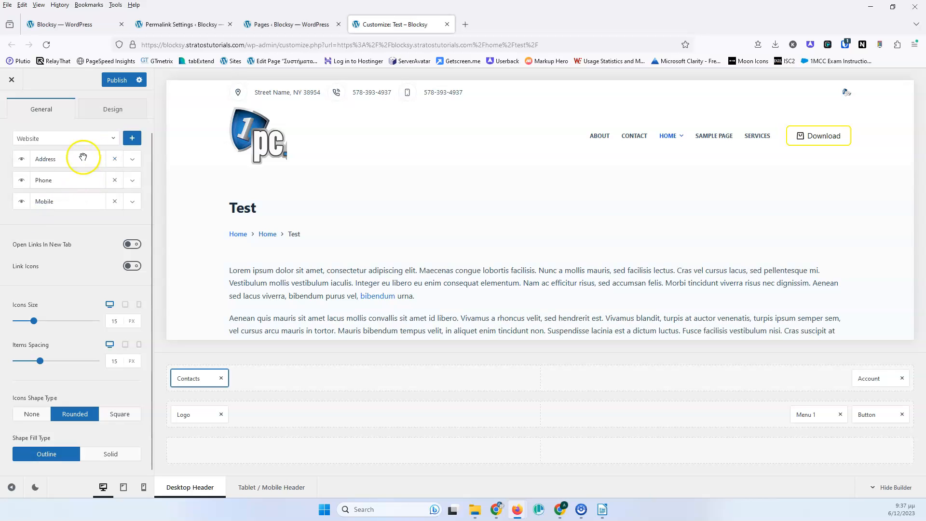
click(133, 137)
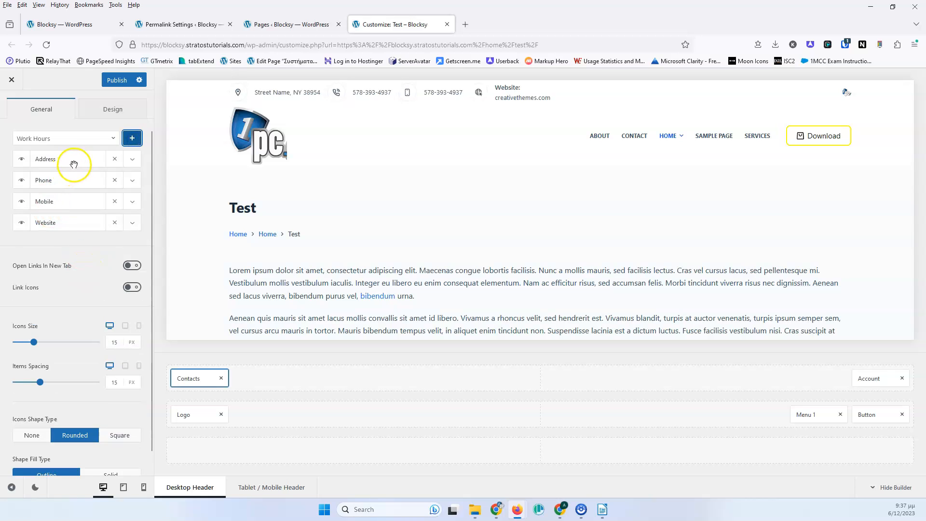
click(132, 224)
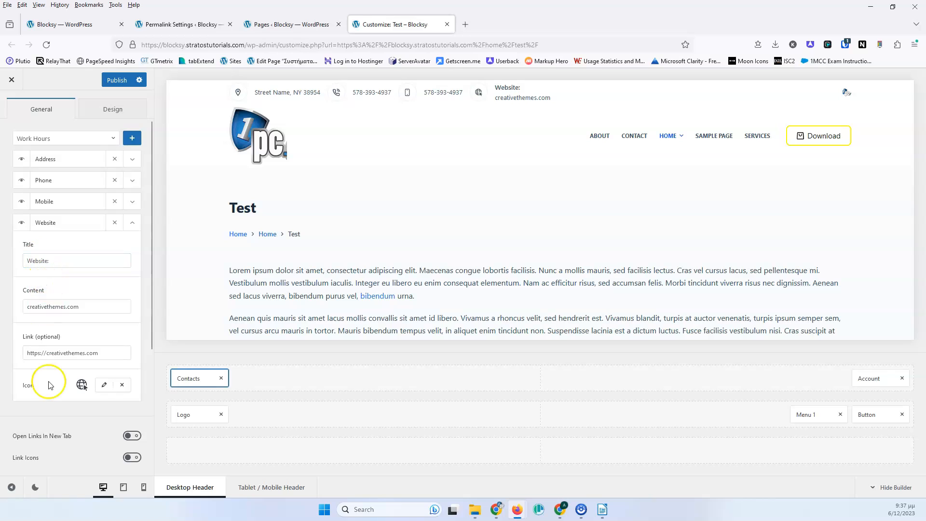
Step: Clear the title of the Website contact item and select its content text
triple_click(42, 261)
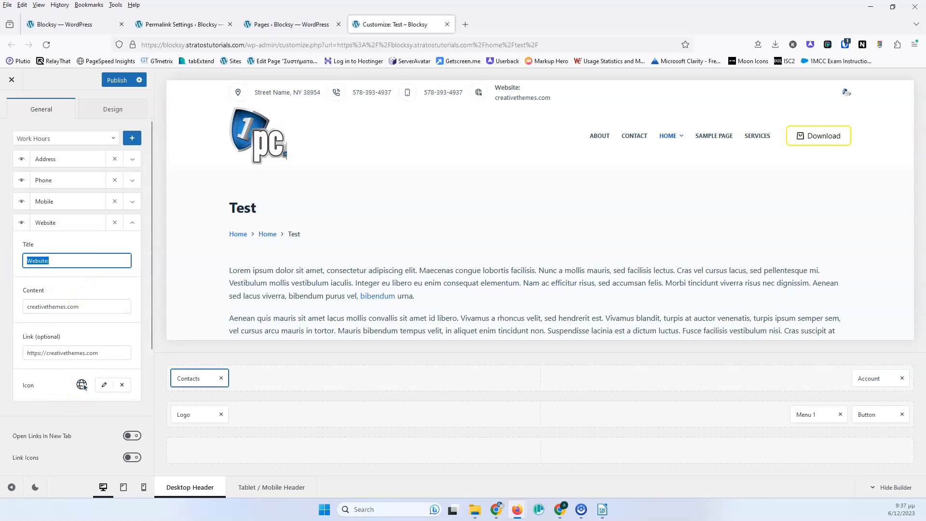
key(BackSpace)
drag(91, 304, 15, 306)
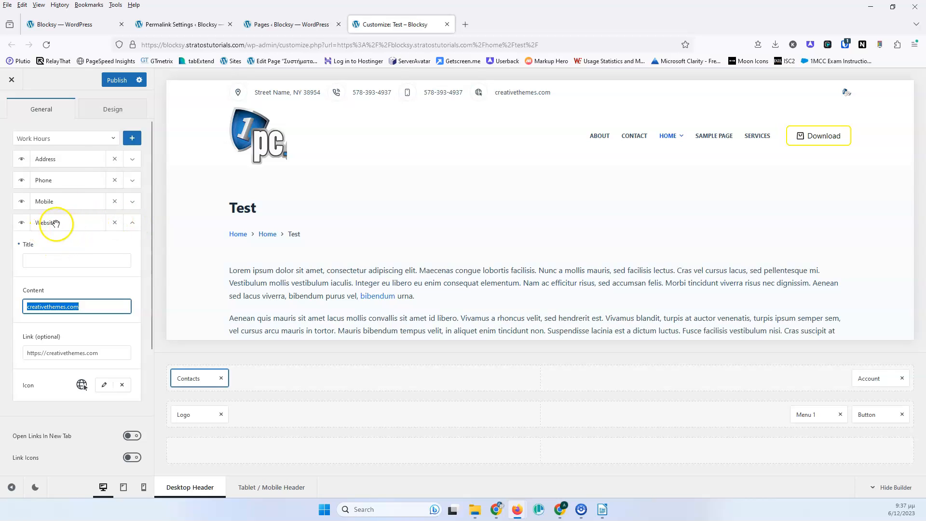
Step: Remove the Website item from the Contacts element and try reordering the remaining contact items
click(116, 226)
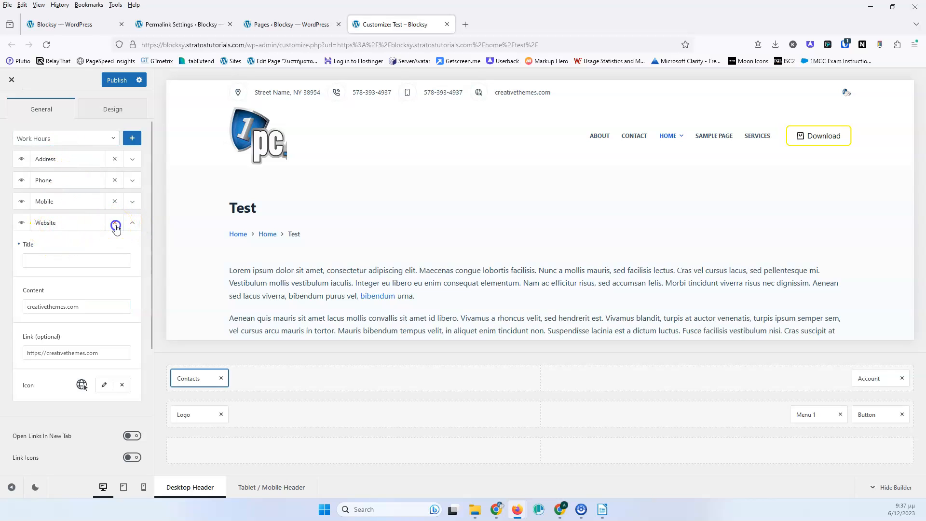
drag(62, 203, 58, 223)
click(71, 277)
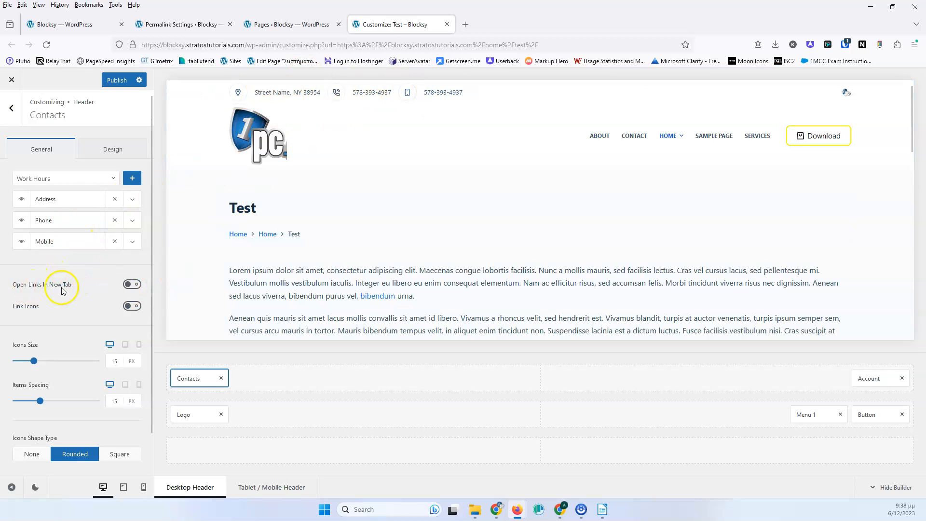
Step: Enable Open Links In New Tab and Link Icons for the Contacts element
scroll(68, 275, down, 1)
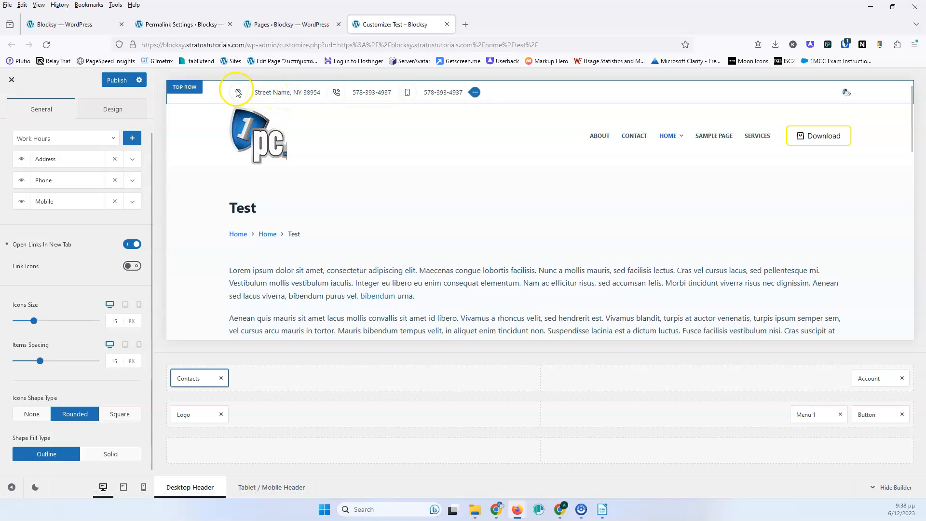
click(133, 266)
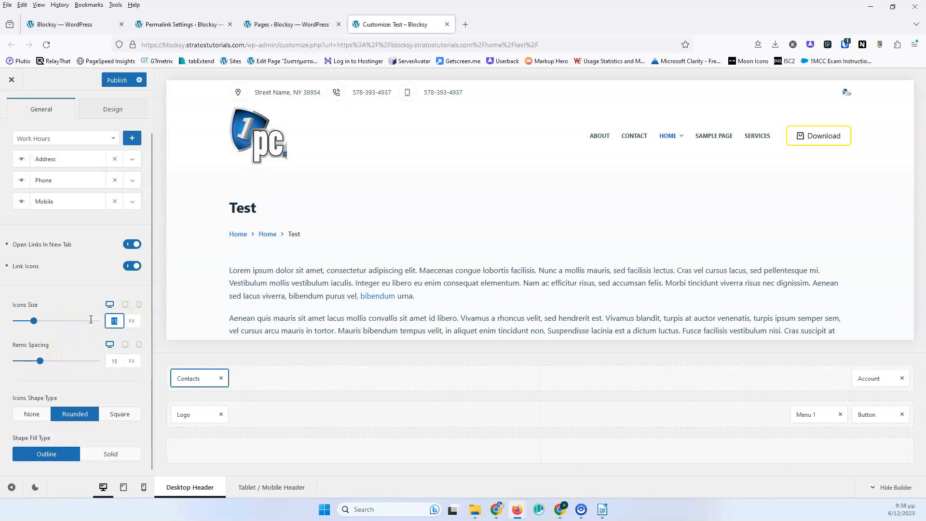
Step: Set the Contacts icon size to 20 px and the items spacing to 20 px, after trying a spacing of 50 px
text(20)
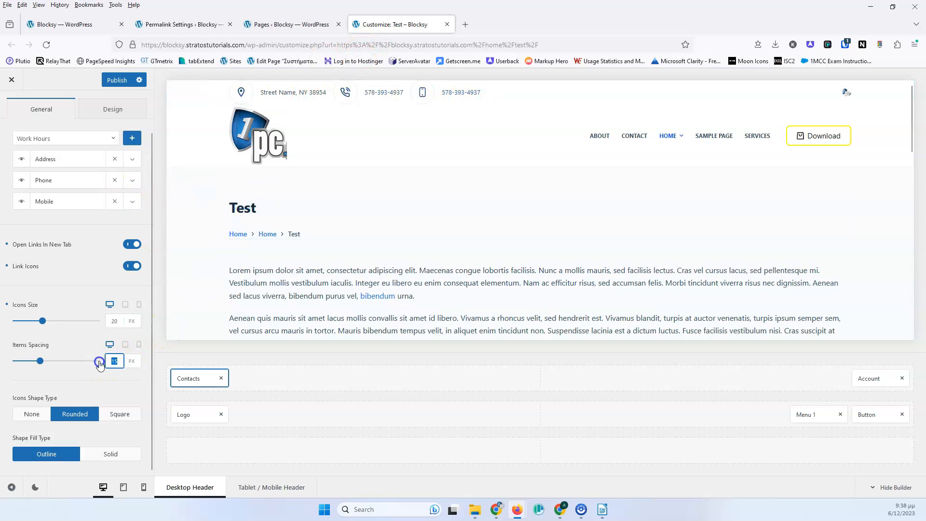
text(50)
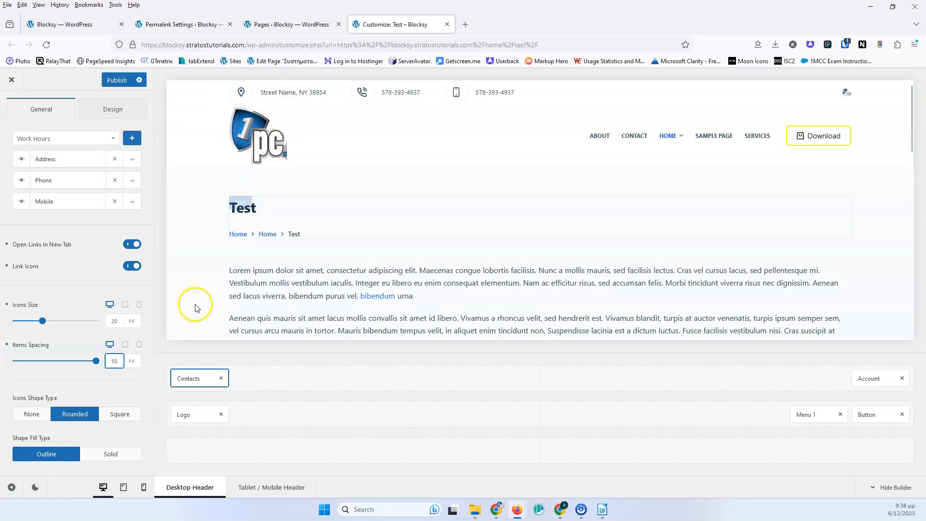
text(20)
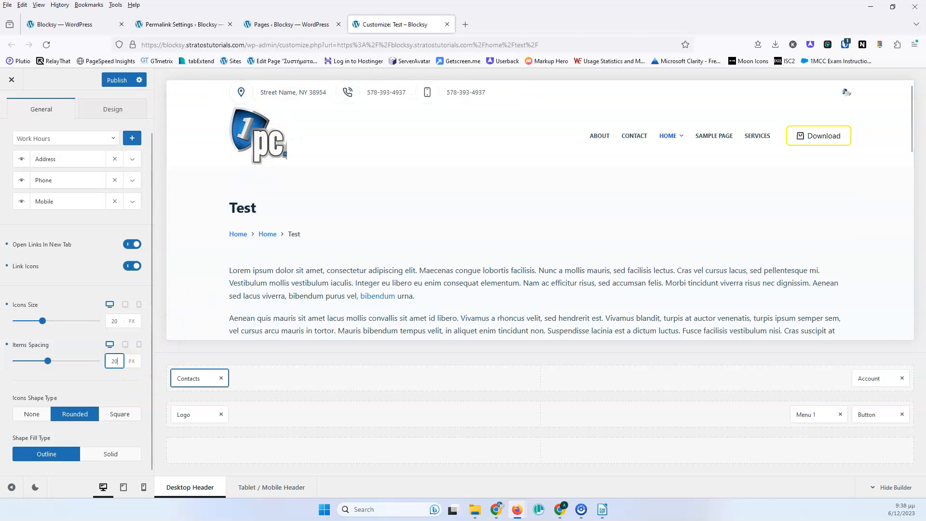
Step: Compare the None, Rounded and Square contact icon shapes, and choose Rounded with a Solid fill
click(39, 415)
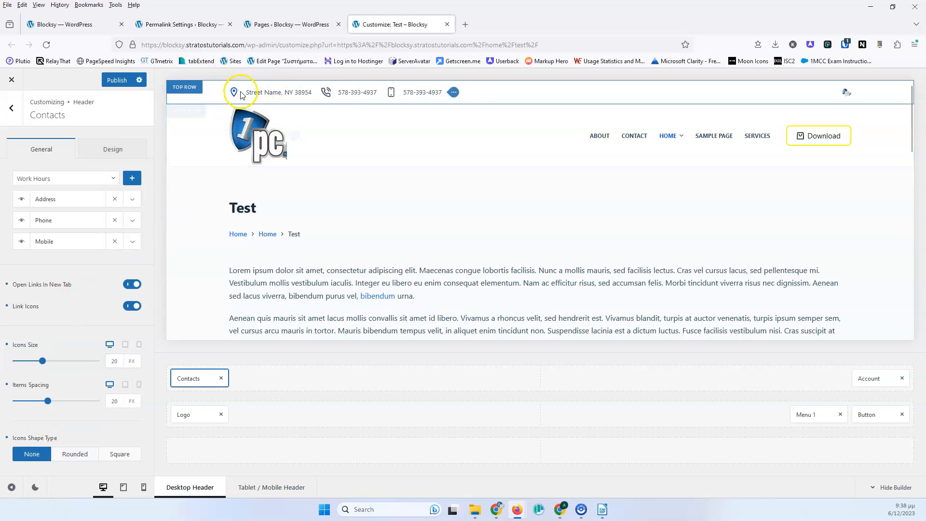
click(72, 453)
click(118, 454)
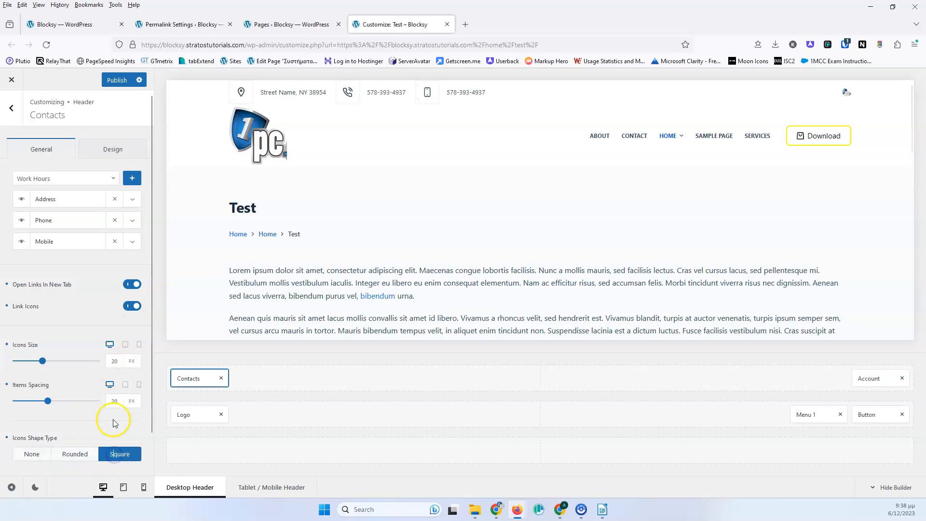
scroll(100, 383, down, 1)
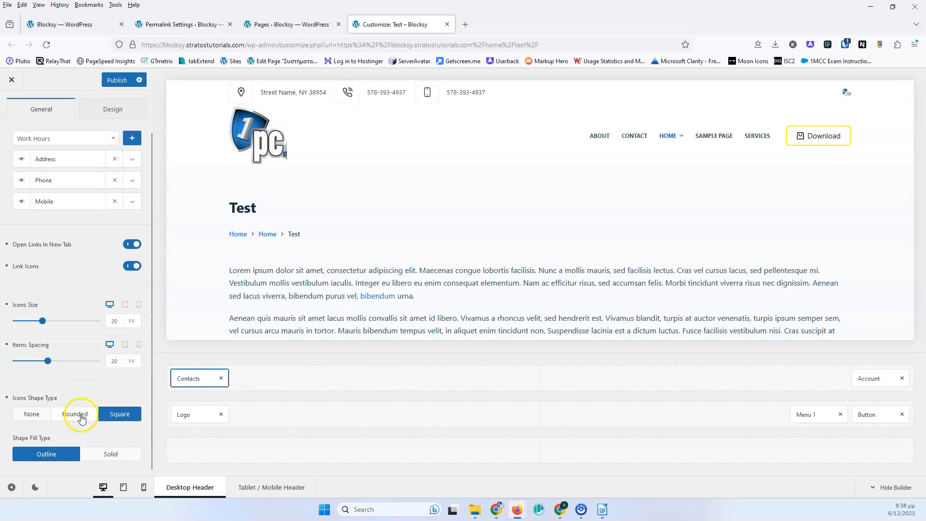
click(82, 417)
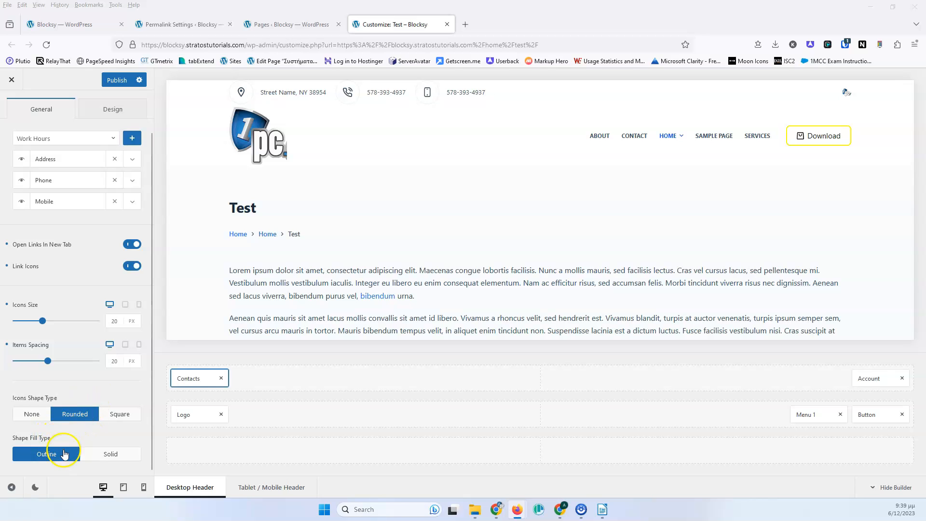
click(97, 458)
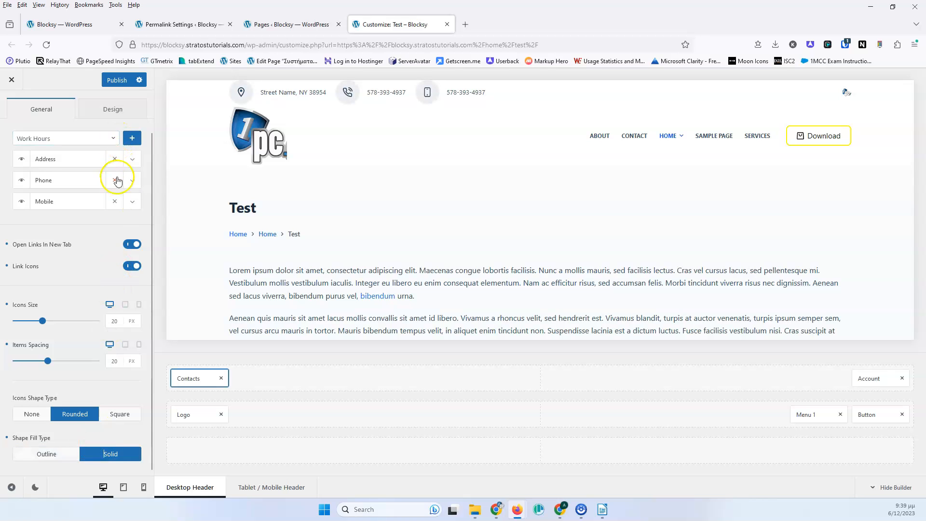
Step: Set the font size of the Contacts element to 15 px in its design settings
scroll(118, 203, up, 2)
click(113, 151)
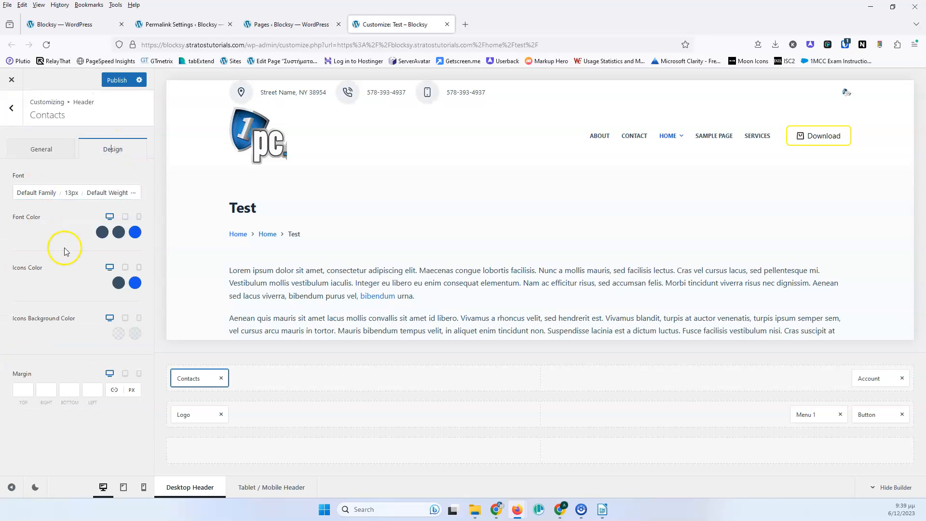
click(75, 193)
key(Up)
key(Up)
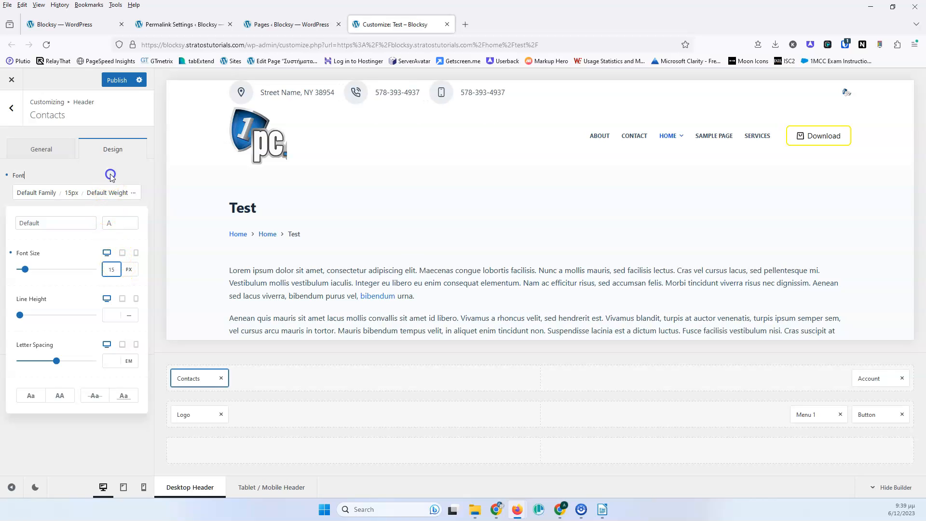
click(110, 176)
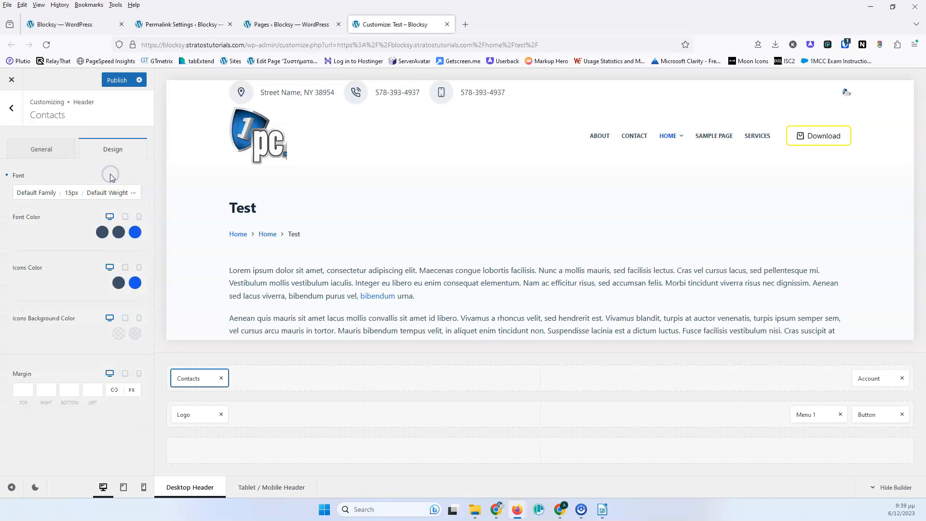
Step: Set the Contacts font color to red for both the initial text and the links
click(103, 236)
drag(110, 274, 137, 253)
click(70, 220)
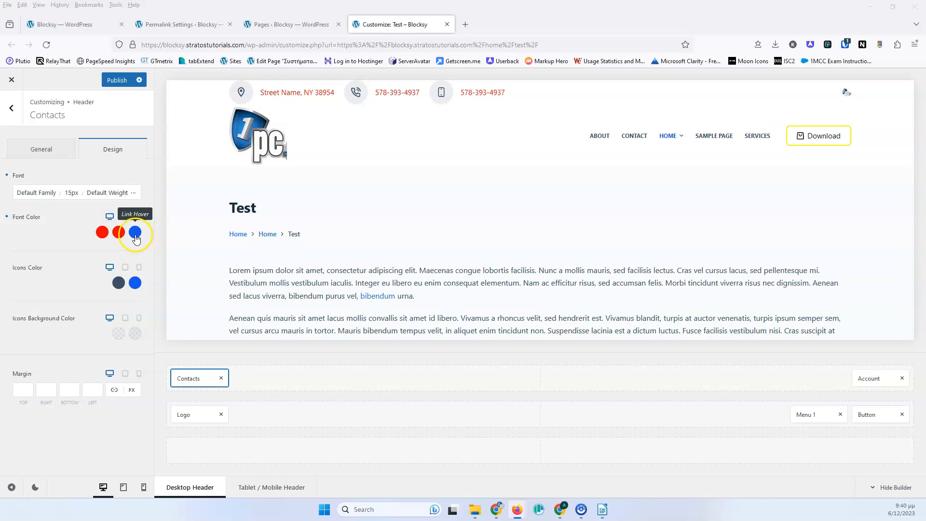
Step: Set the initial Contacts icon color to white (#ffffff)
click(118, 283)
click(61, 348)
drag(61, 349, 61, 259)
click(101, 279)
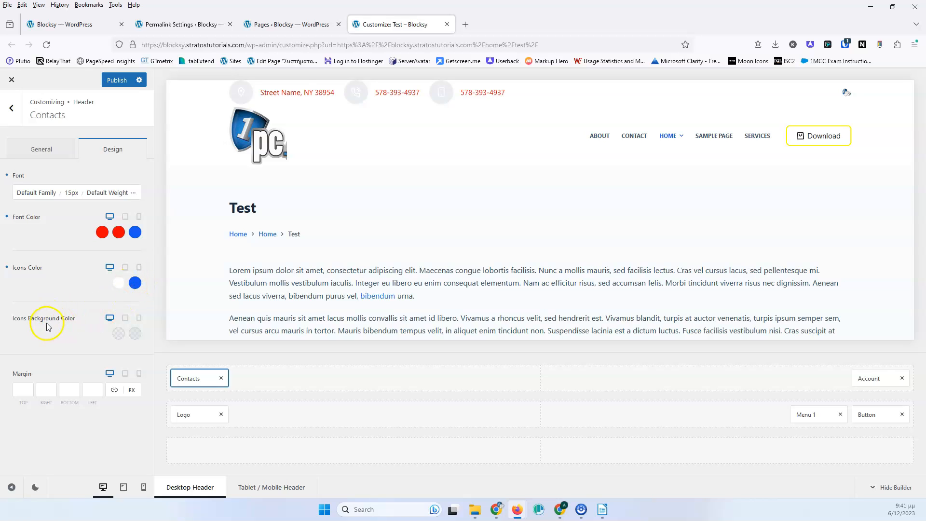
Step: Set the contact icons' background to the dark navy palette color initially and the blue palette color 2 on hover
click(114, 336)
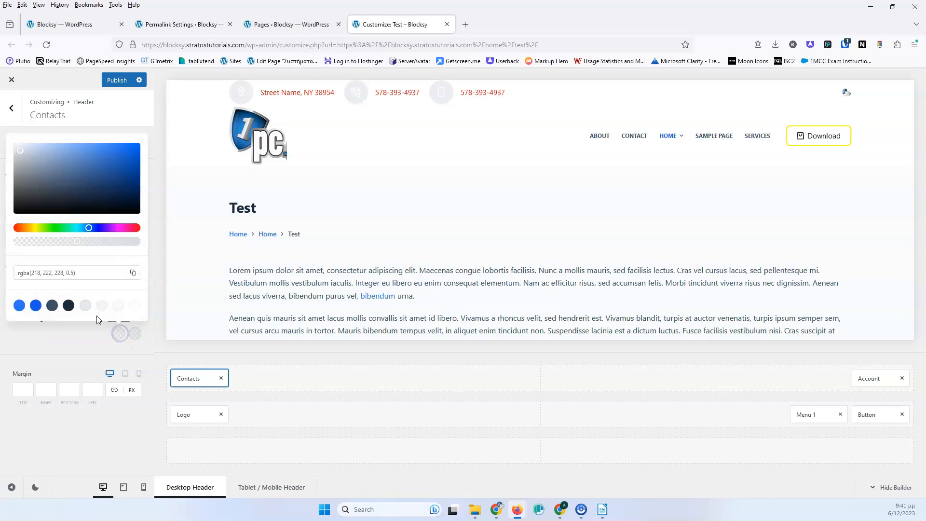
click(69, 305)
click(68, 335)
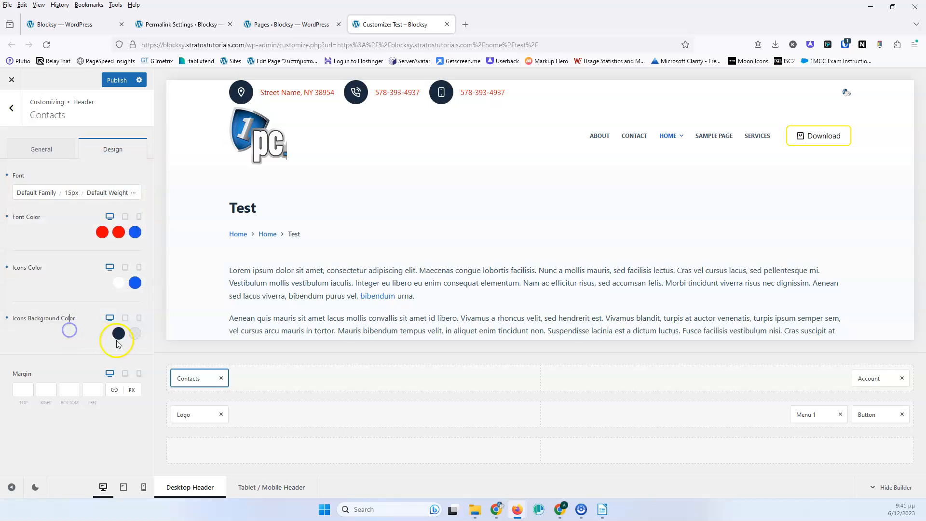
click(134, 334)
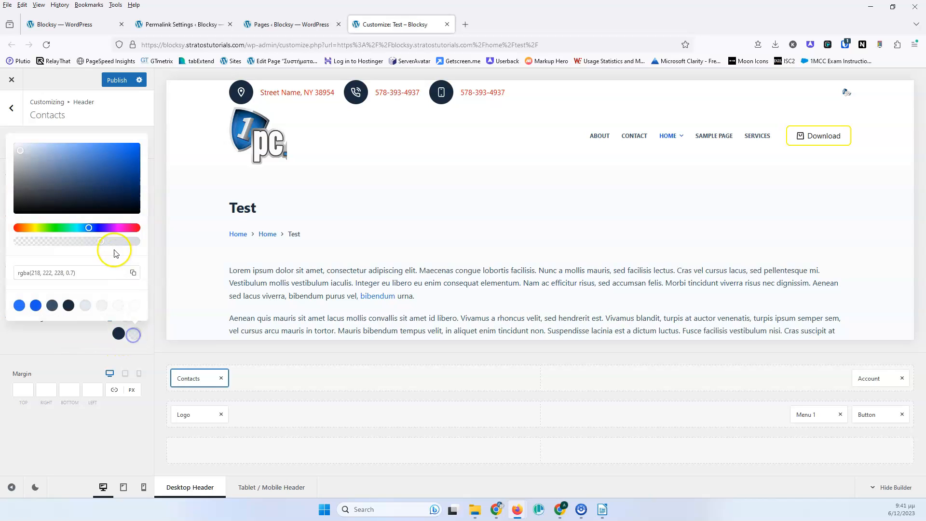
click(35, 305)
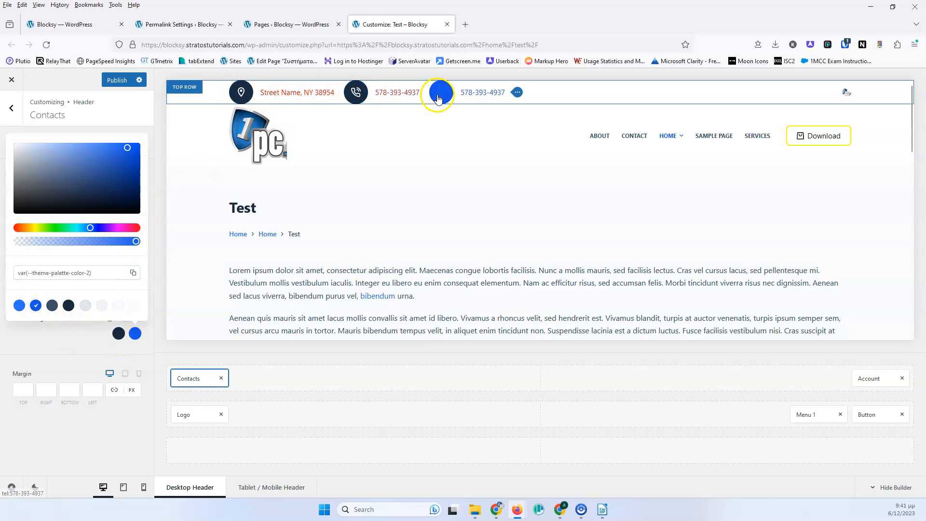
click(77, 339)
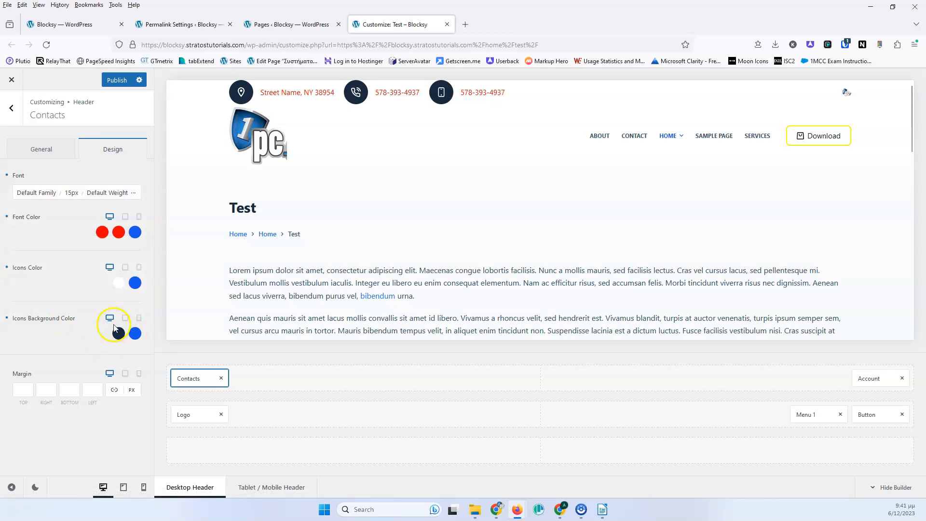
Step: Try a 50 px margin on all sides of the Contacts element and clear it again
click(21, 390)
text(50)
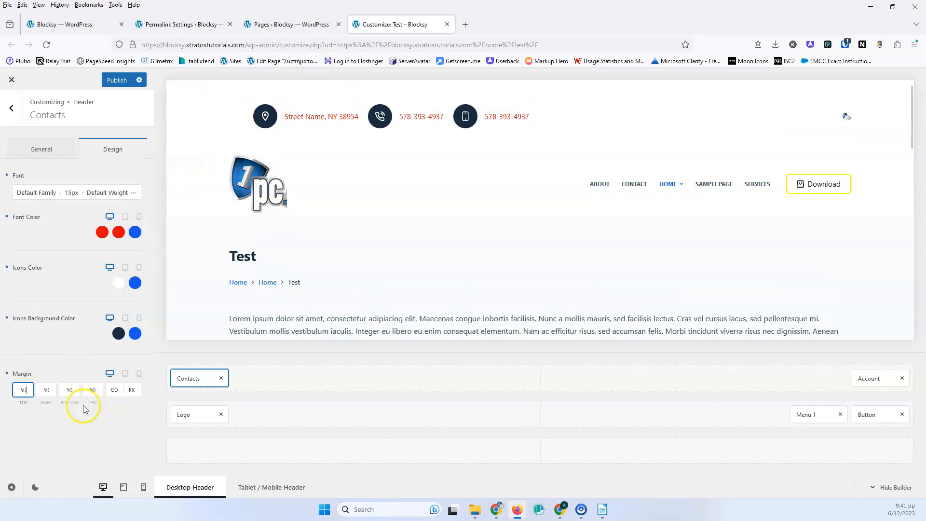
key(BackSpace)
key(BackSpace)
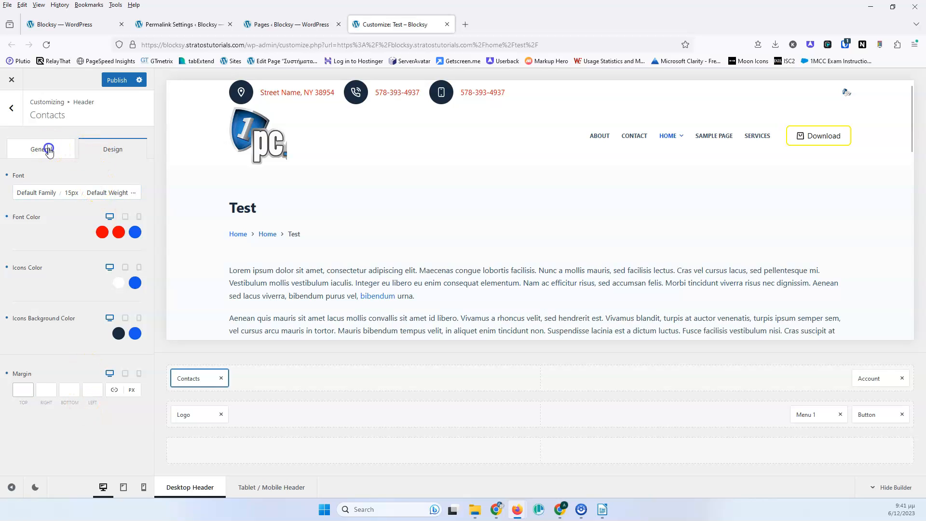
Step: Set the icons shape type of the Contacts element to None in its general settings
click(49, 150)
scroll(65, 393, down, 1)
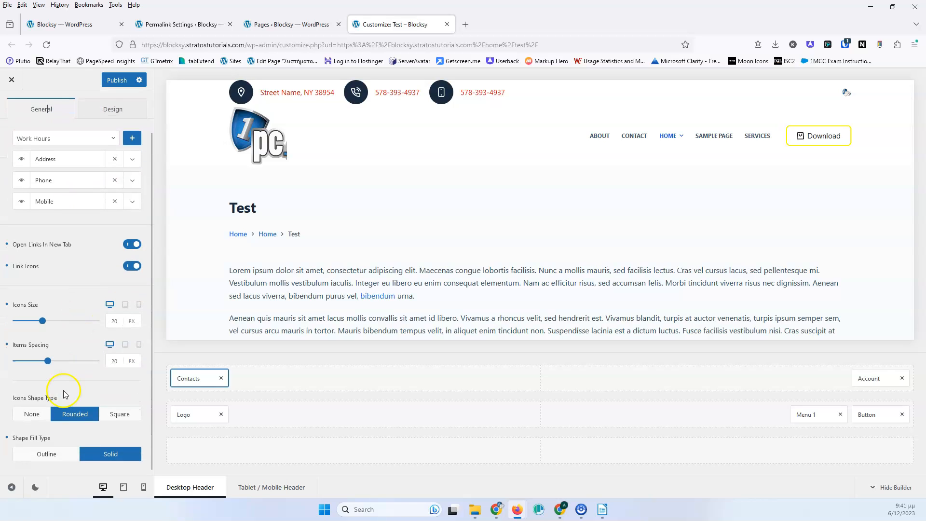
click(31, 414)
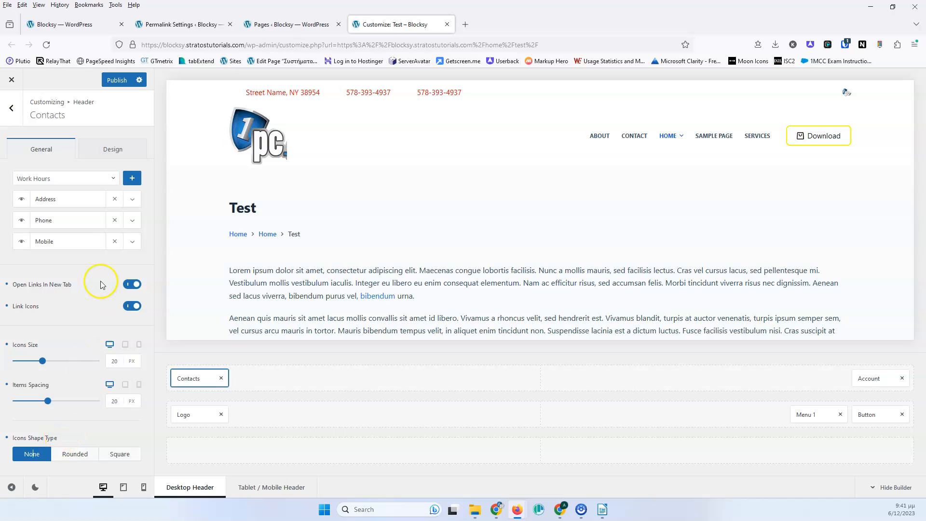
Step: Set the initial Contacts icon color to the dark navy palette color
click(104, 151)
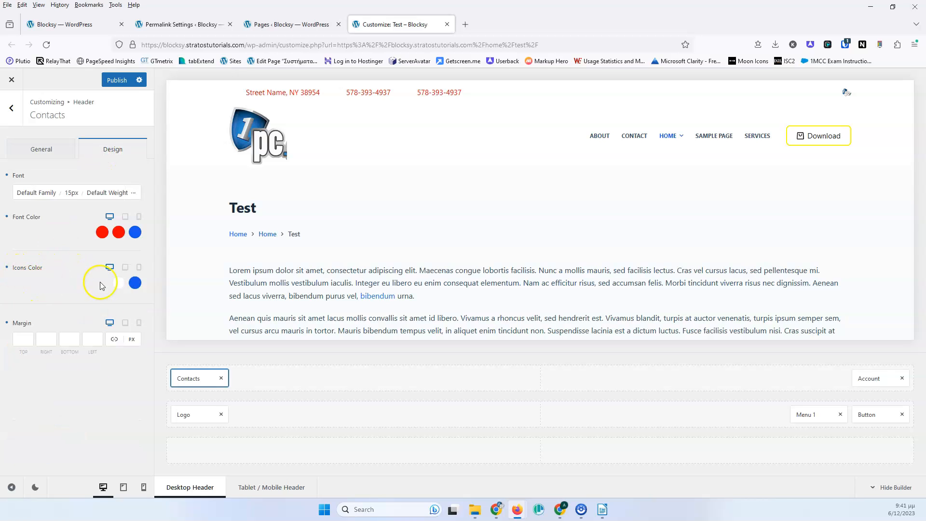
click(118, 282)
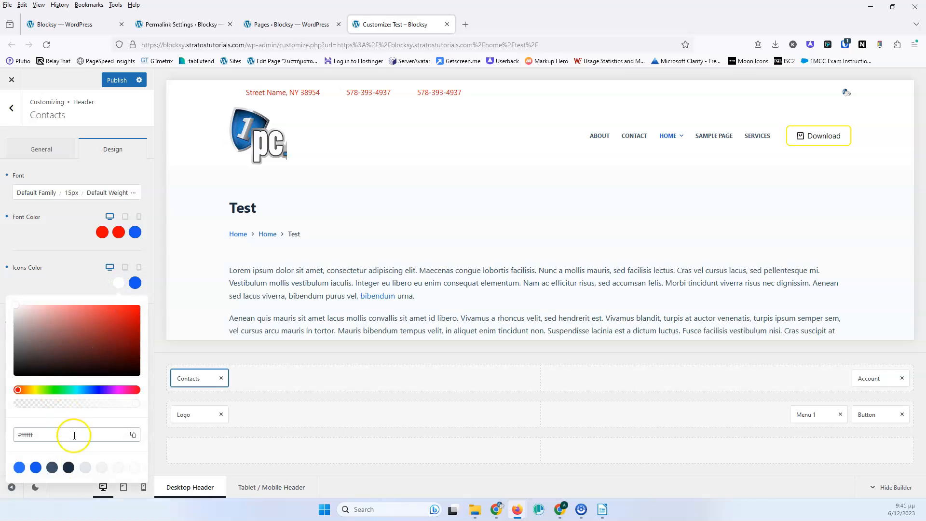
click(69, 467)
click(94, 290)
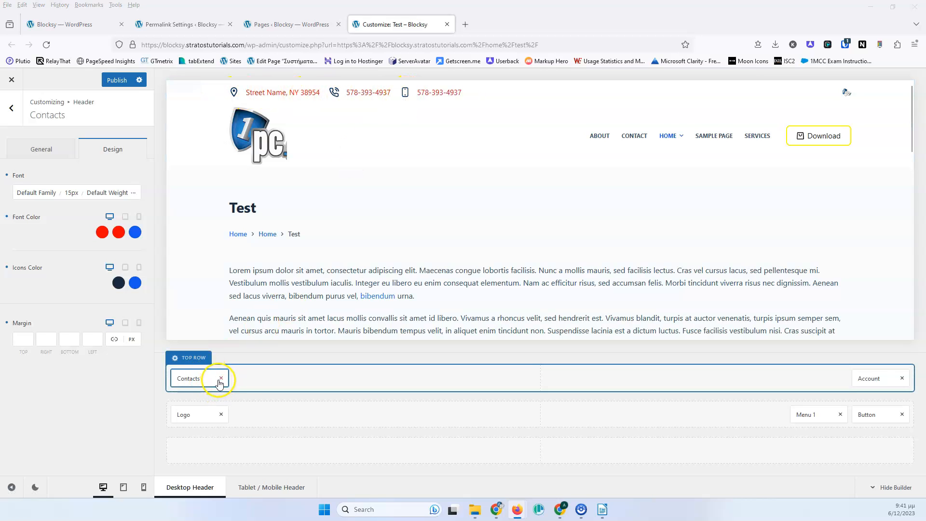
Step: Add a Content Block element to the middle of the header's top row and open the page for creating a new content block
click(11, 107)
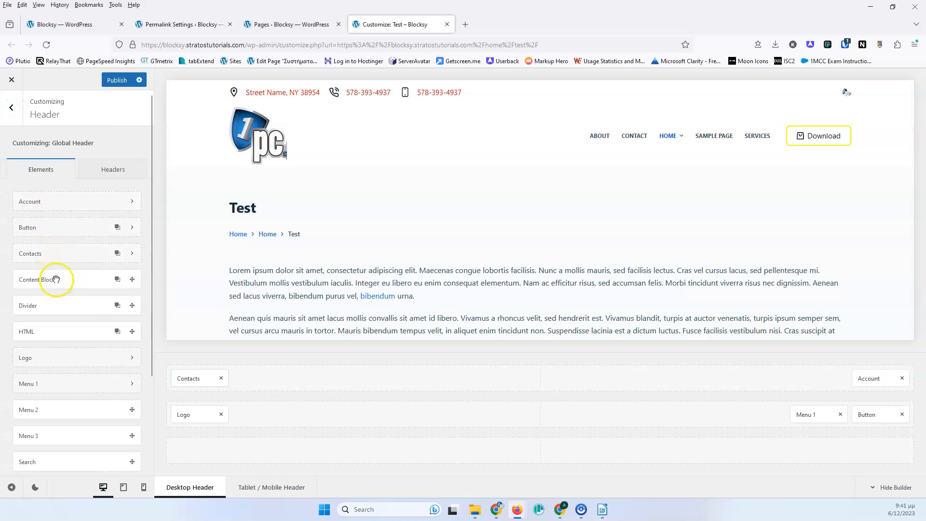
drag(56, 282, 551, 380)
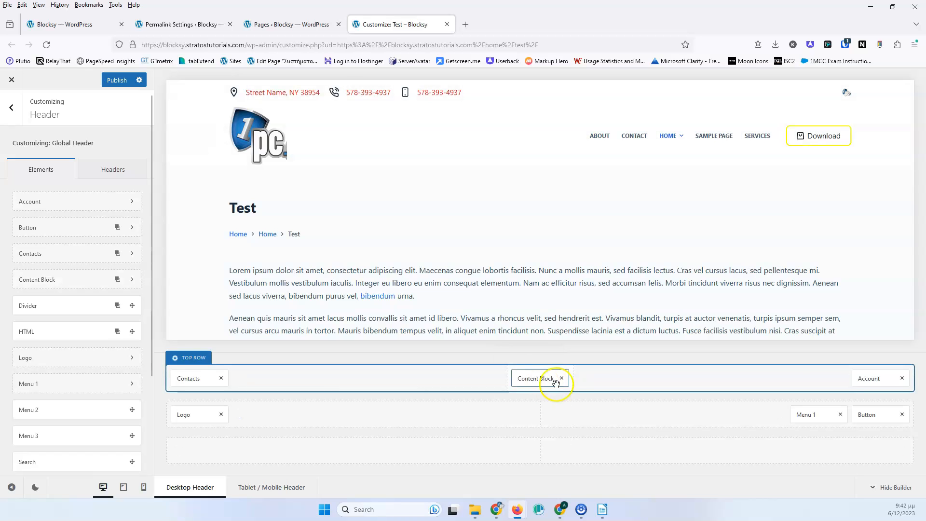
click(534, 381)
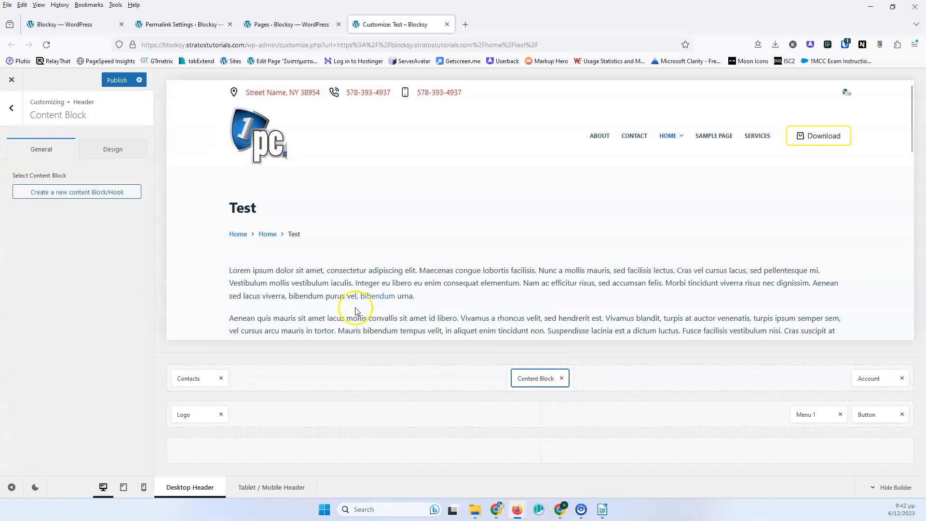
click(77, 198)
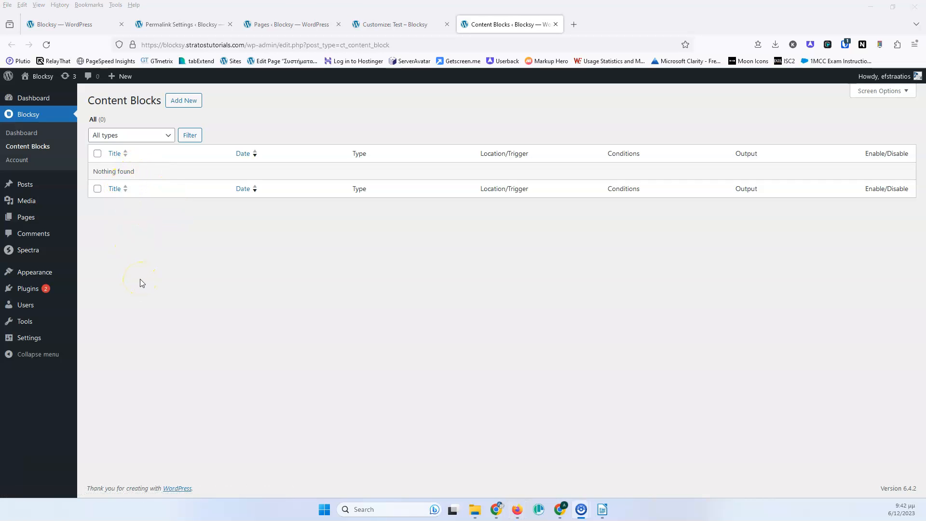
Step: Close the Content Blocks page, return to the Customizer, and remove the Content Block and Contacts elements from the header's top row
click(556, 24)
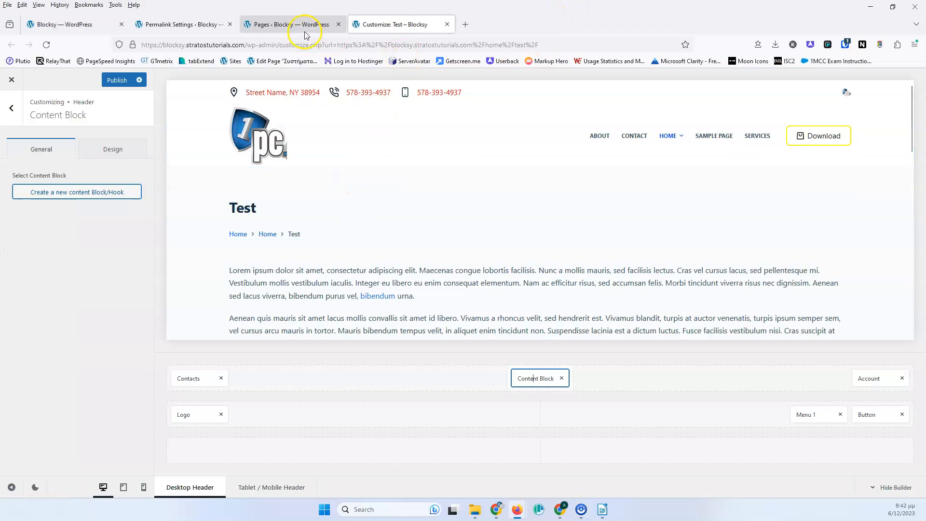
click(304, 29)
click(177, 20)
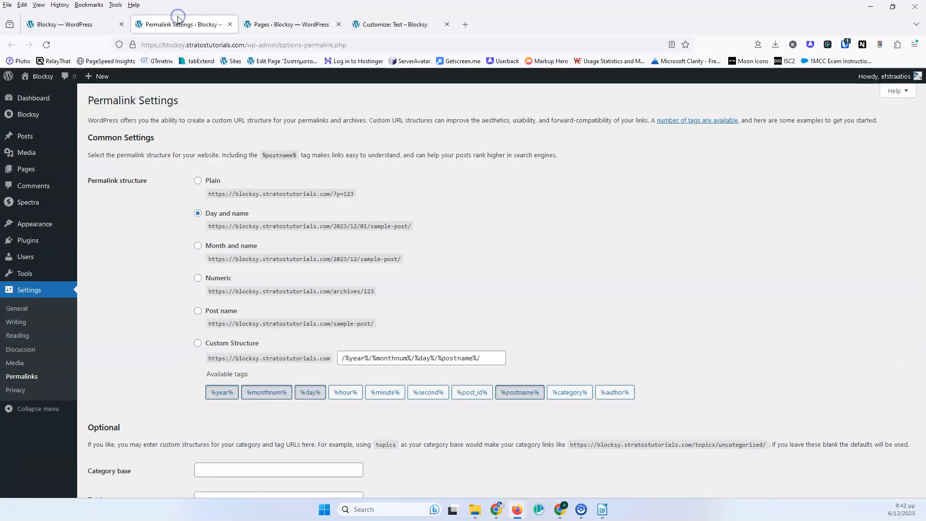
click(383, 21)
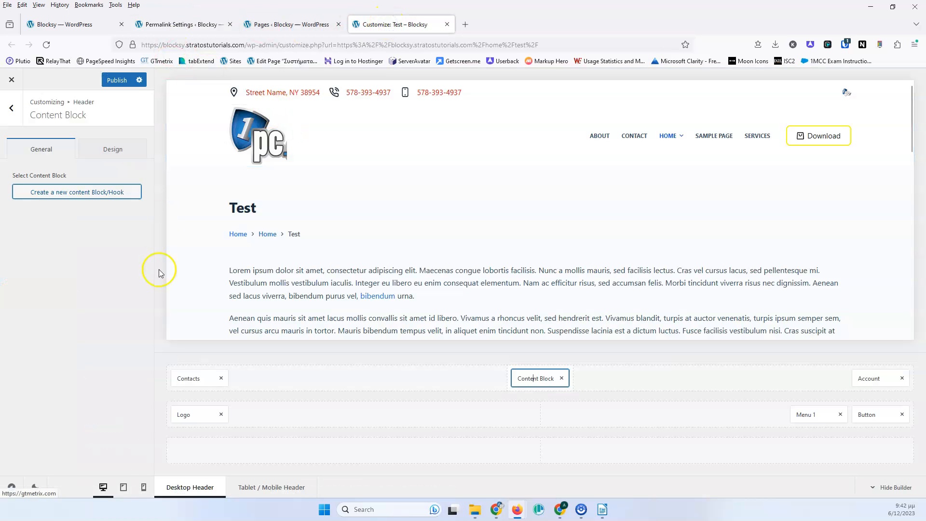
click(562, 378)
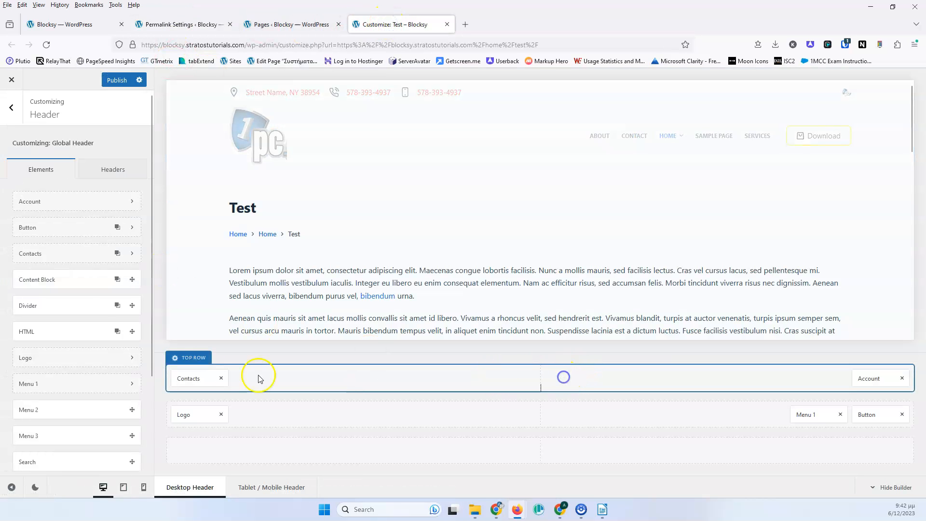
click(221, 378)
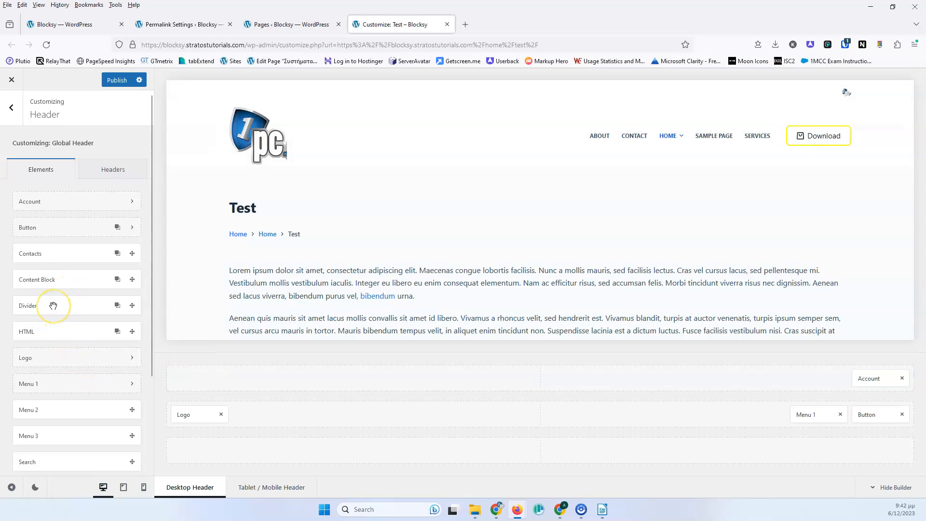
Step: Place a Divider before Account in the top row, trying it between Menu 1 and Button too, and add Contacts before the Divider
drag(53, 306, 831, 380)
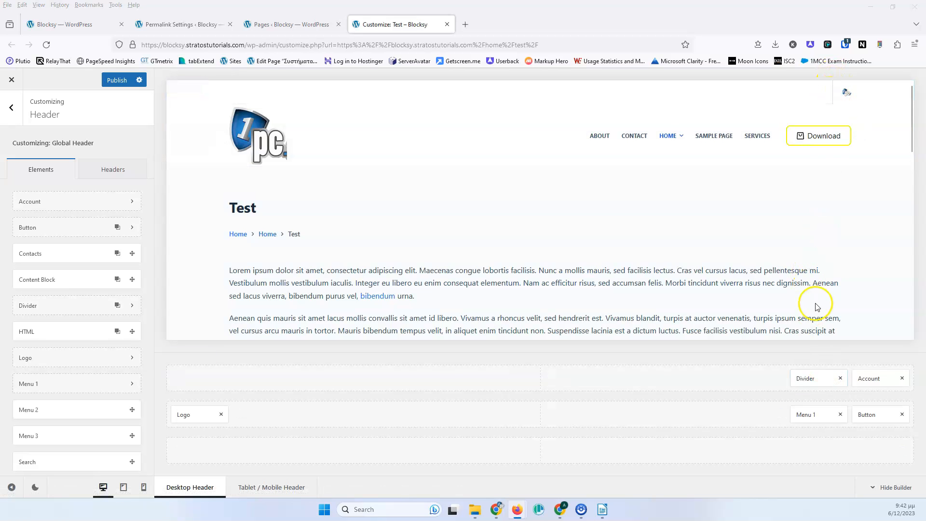
drag(810, 381, 830, 418)
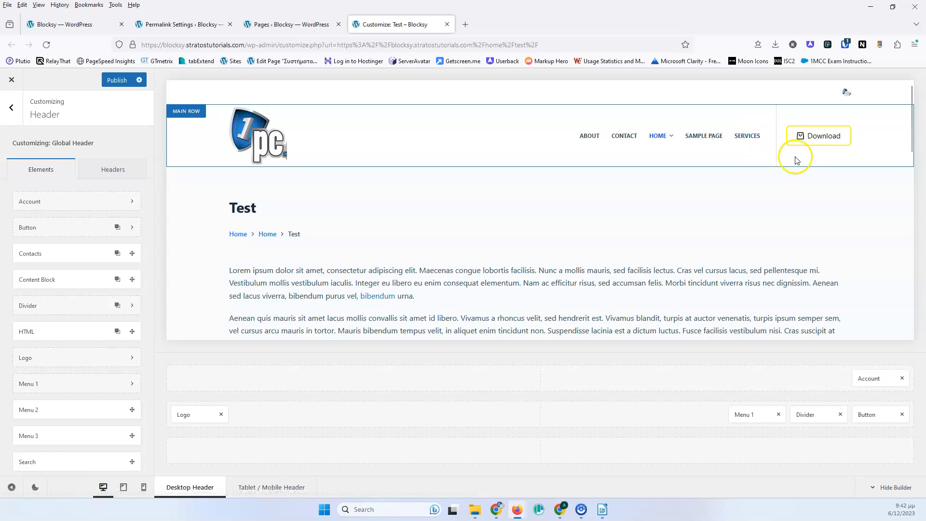
drag(816, 417, 808, 380)
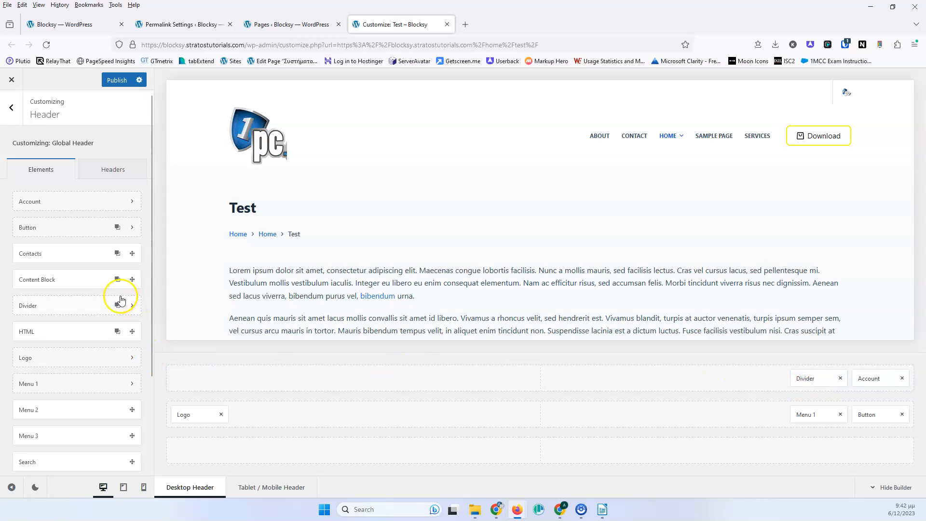
drag(56, 250, 761, 376)
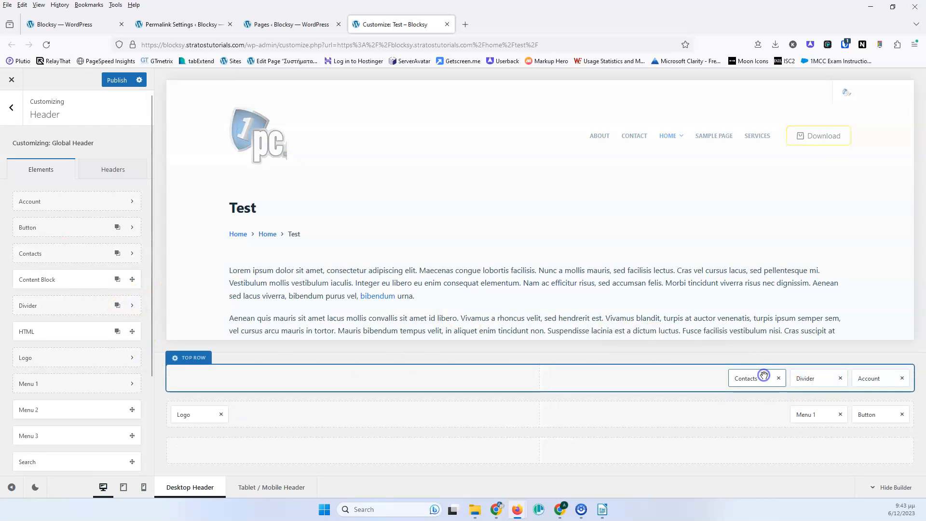
Step: Set the line thickness of the top row's Divider to 5
click(833, 382)
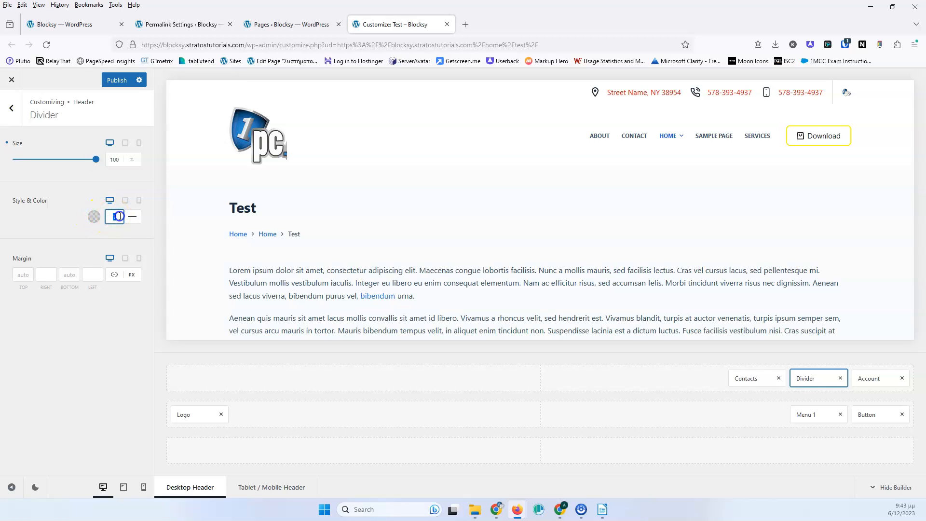
text(5)
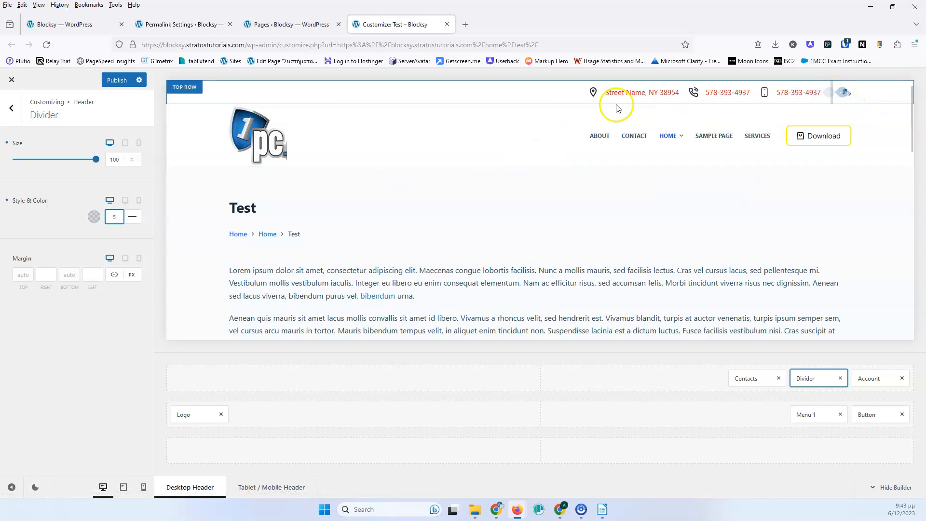
Step: Try the None line style on the Divider and set it back to a solid line
click(132, 218)
click(114, 218)
click(132, 218)
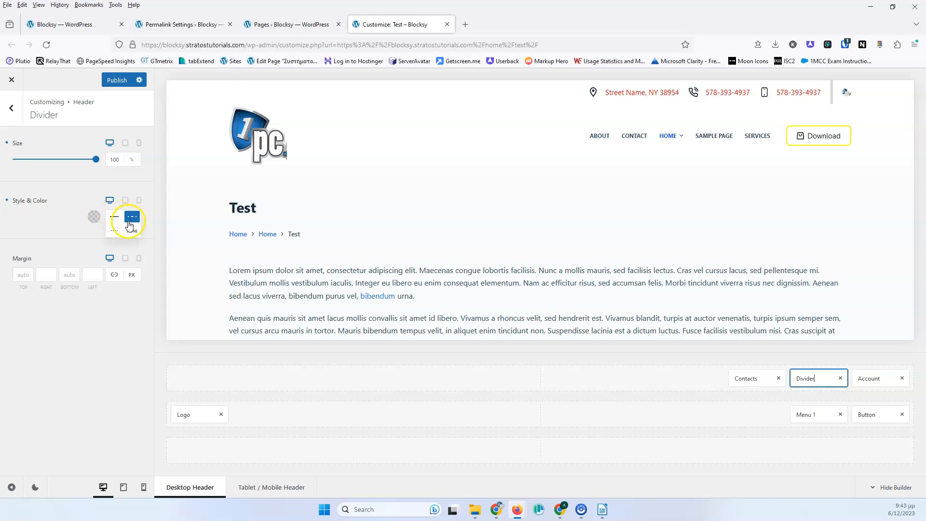
click(132, 232)
click(122, 217)
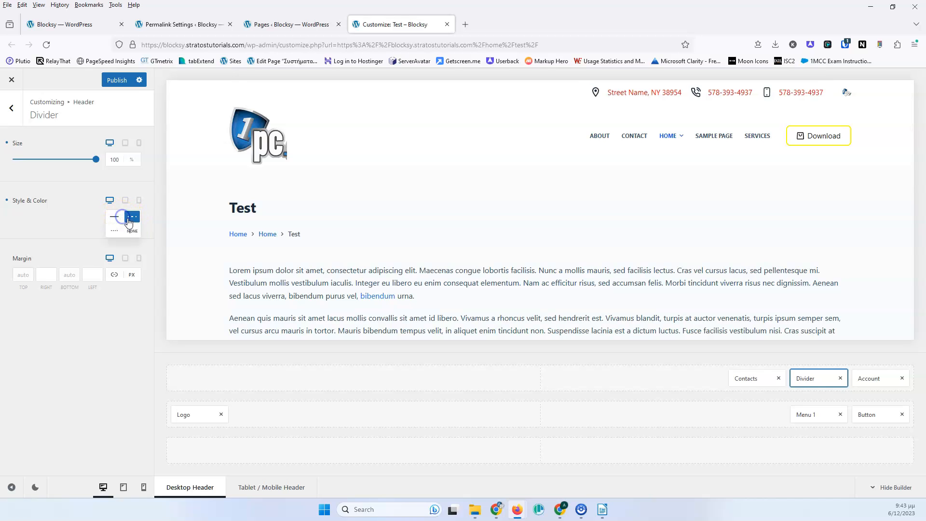
click(114, 217)
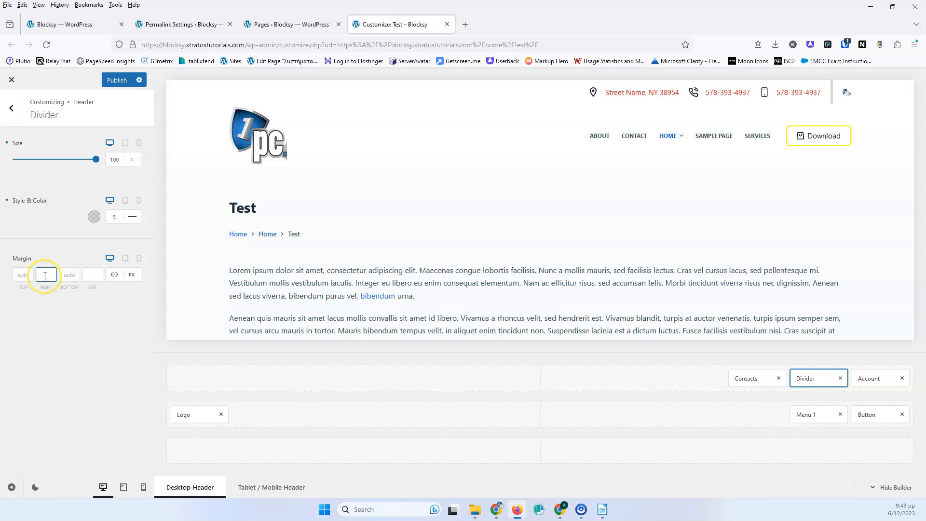
click(97, 275)
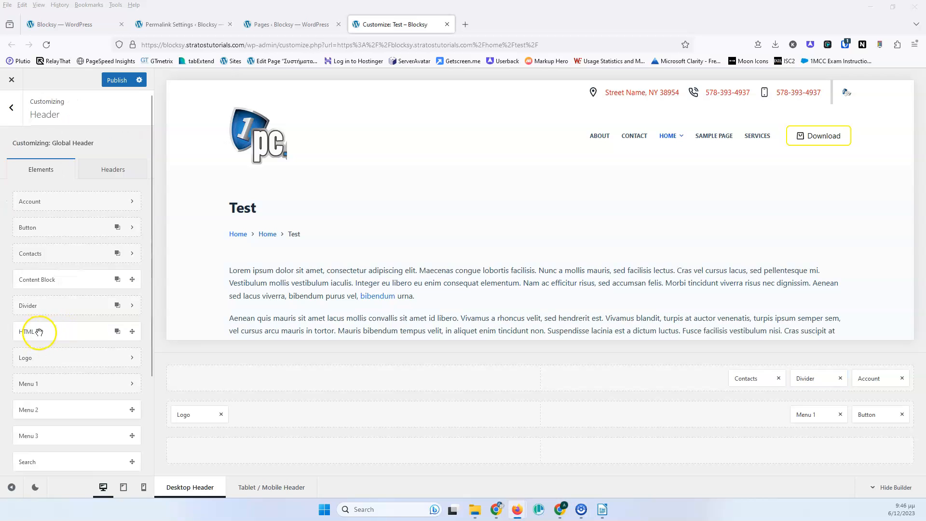
Step: Add an HTML element at the start of the top row and show its content in the editor's Text view
drag(48, 331, 194, 384)
click(190, 377)
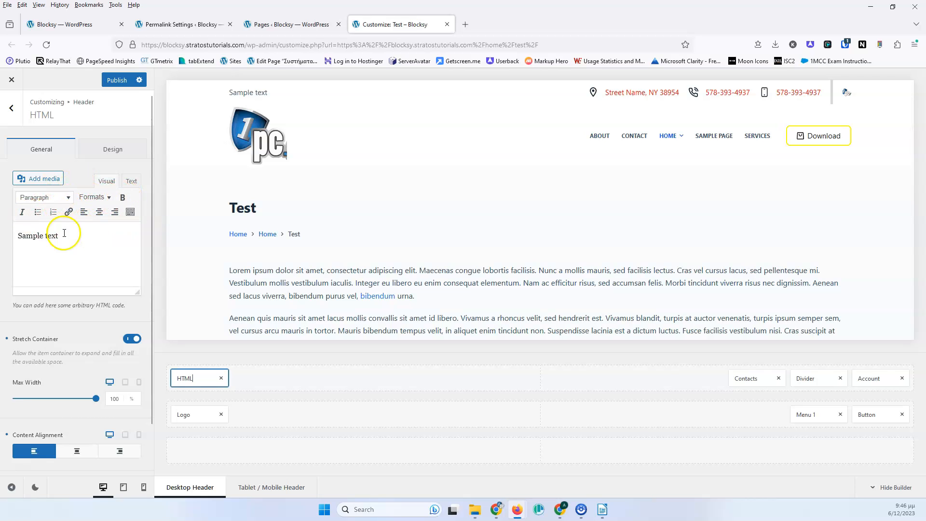
click(131, 212)
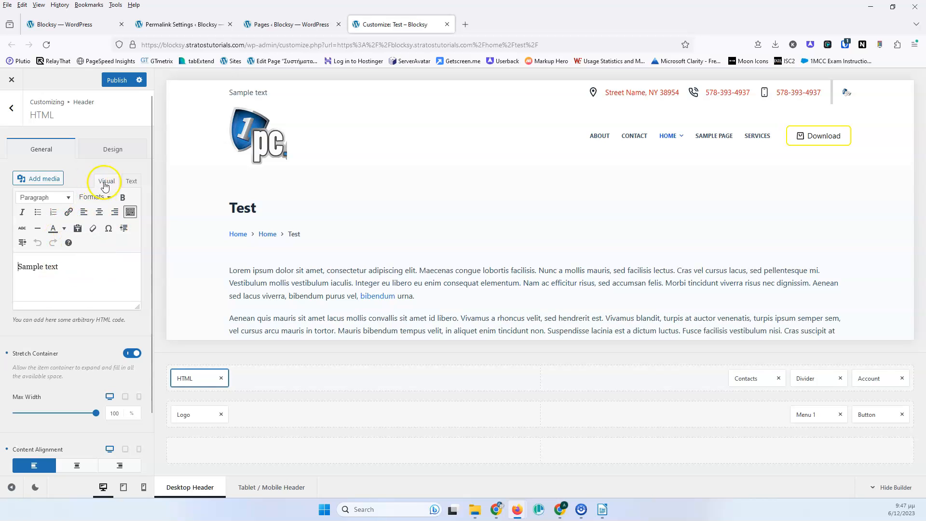
click(130, 183)
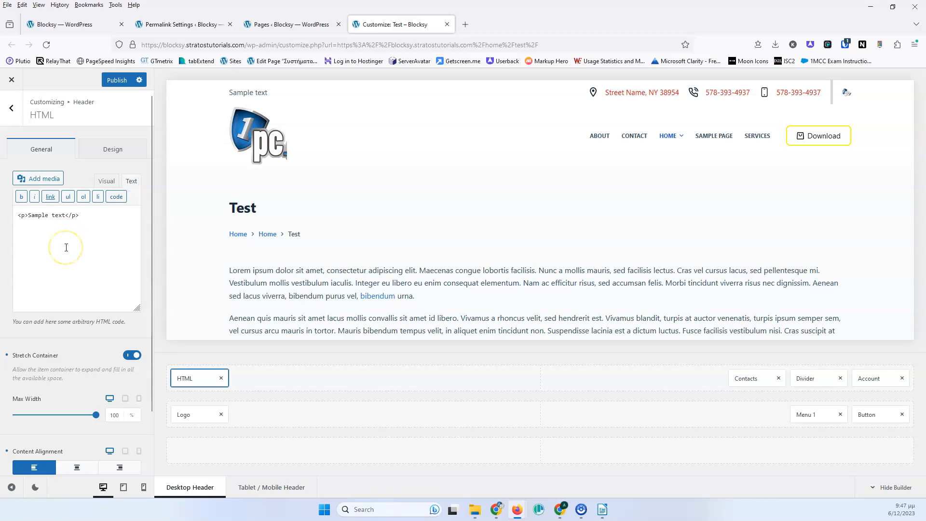
click(43, 253)
Step: Try the HTML element with Stretch Container off and with centered and right content alignment, restoring the stretch and left alignment
click(129, 356)
click(130, 328)
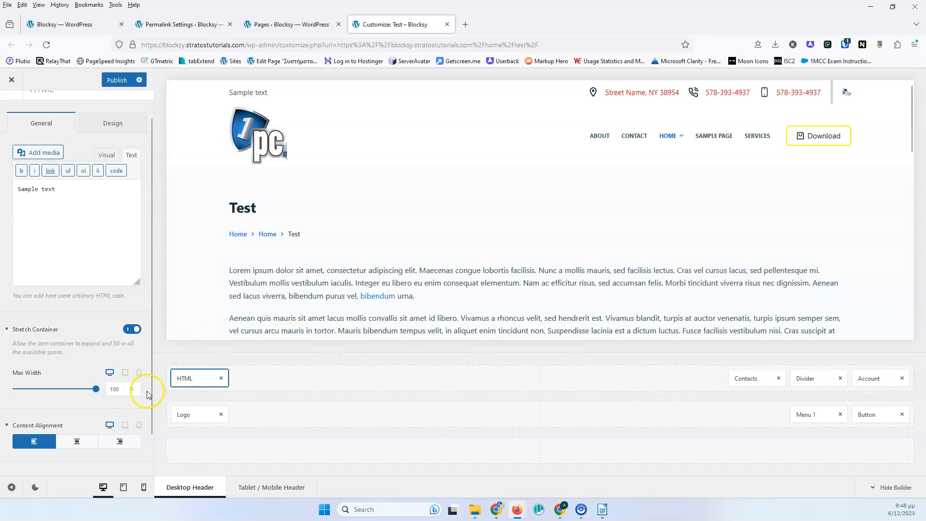
click(76, 441)
click(125, 441)
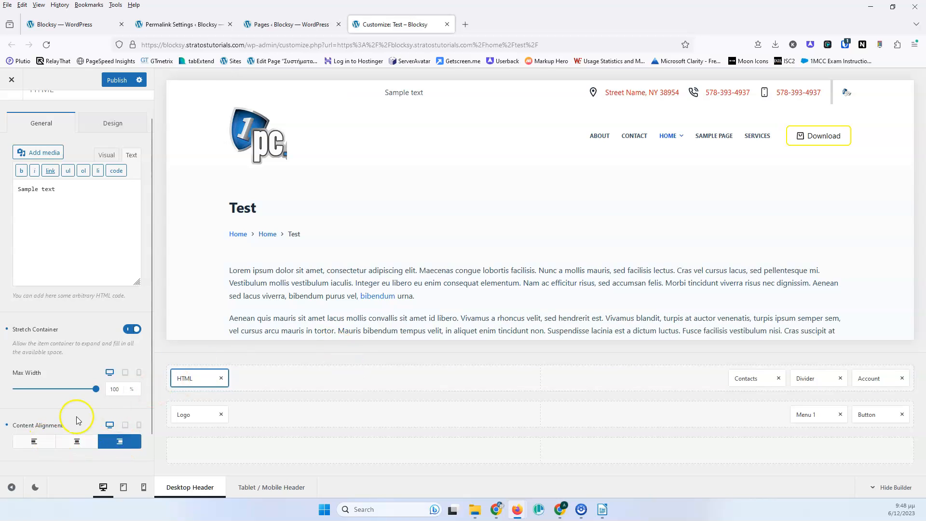
click(32, 440)
Step: Examine the HTML element's user visibility, font, color and margin settings, and return to the header elements list
scroll(91, 304, down, 1)
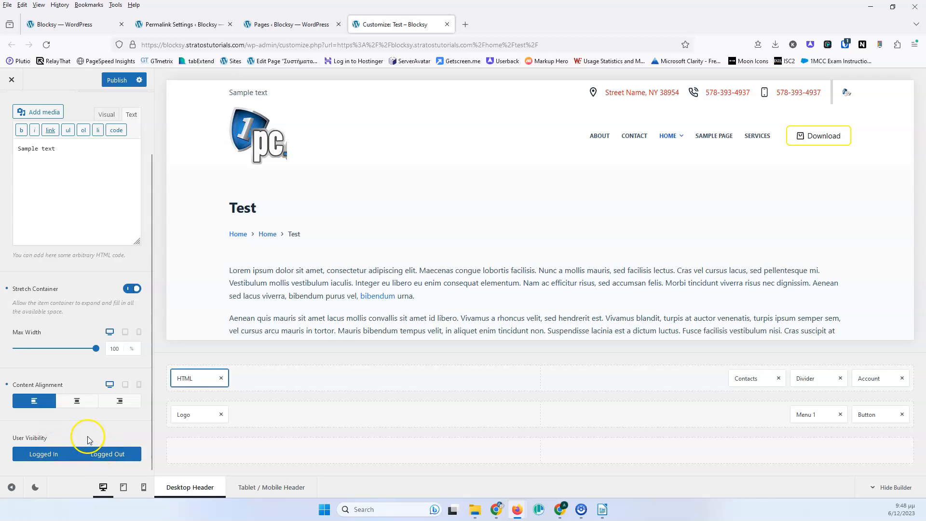
scroll(88, 436, up, 3)
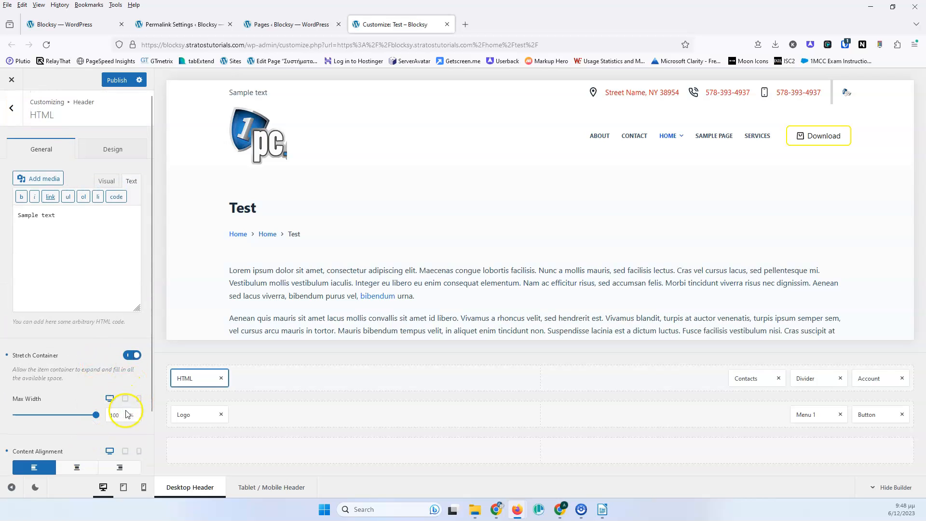
click(124, 149)
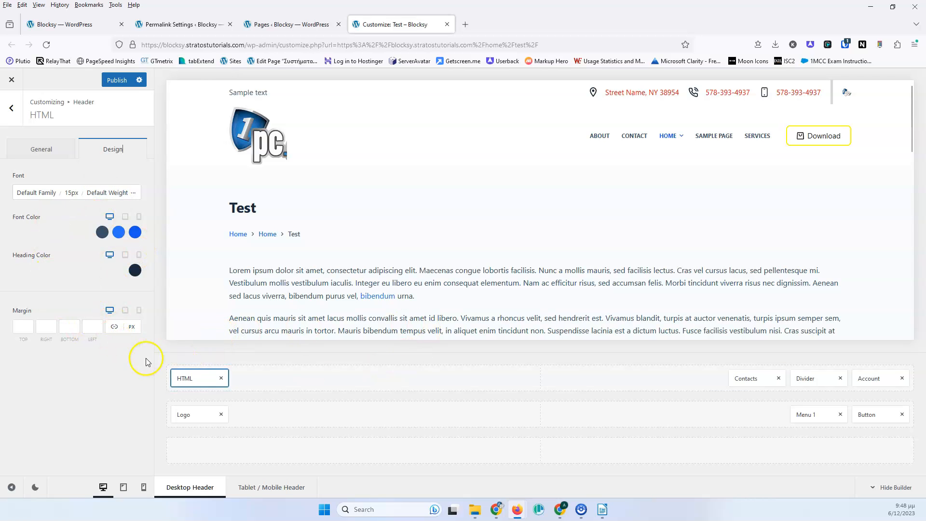
click(11, 107)
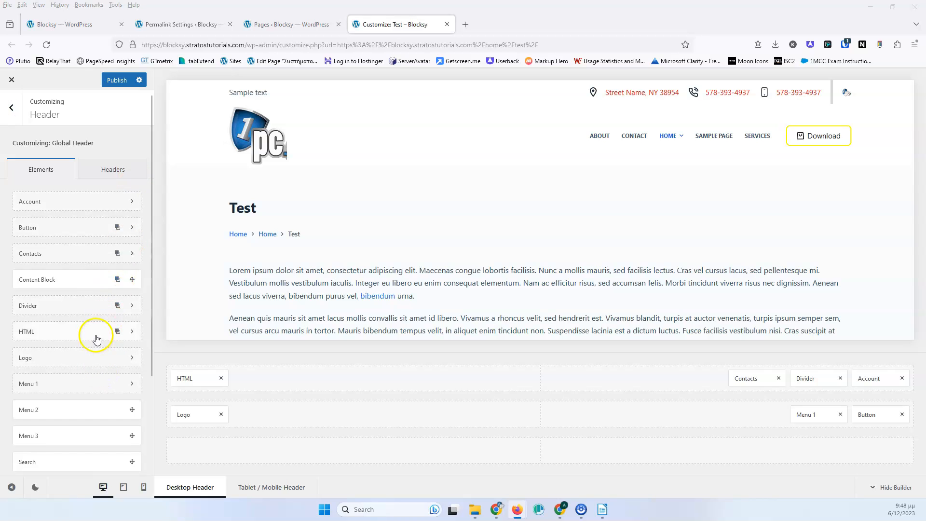
Step: Add a Search Box element to the middle of the header's top row and open its settings
scroll(96, 339, down, 3)
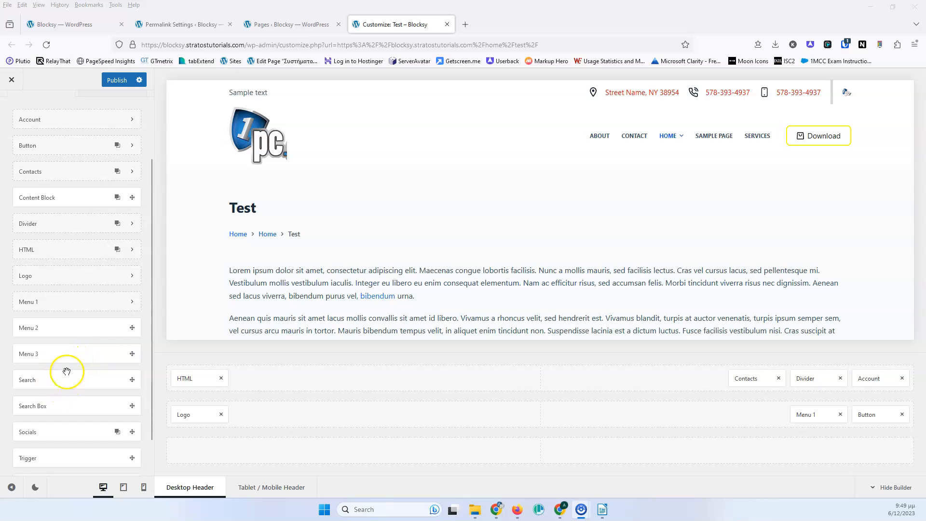
drag(56, 404, 539, 378)
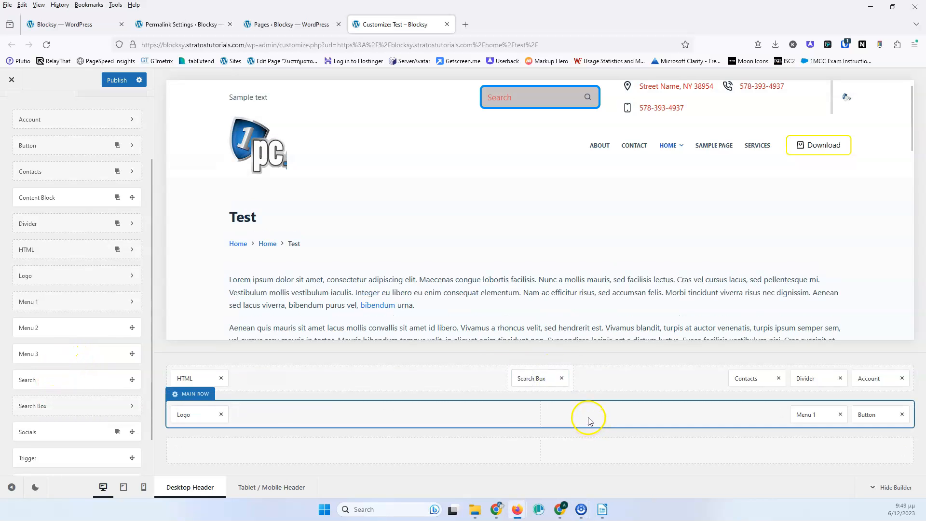
click(534, 379)
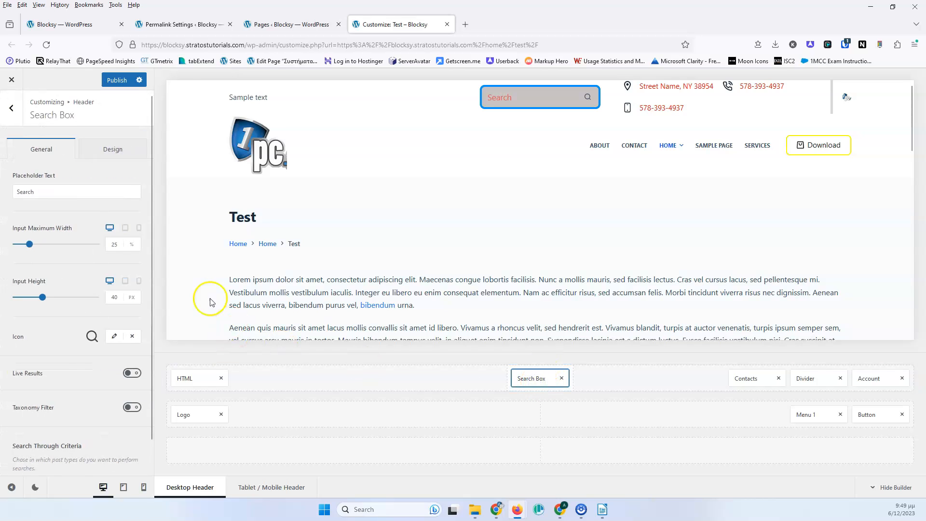
Step: Set the Search Box's input maximum width to 50% and input height to 60 px, and view its available icons
click(16, 195)
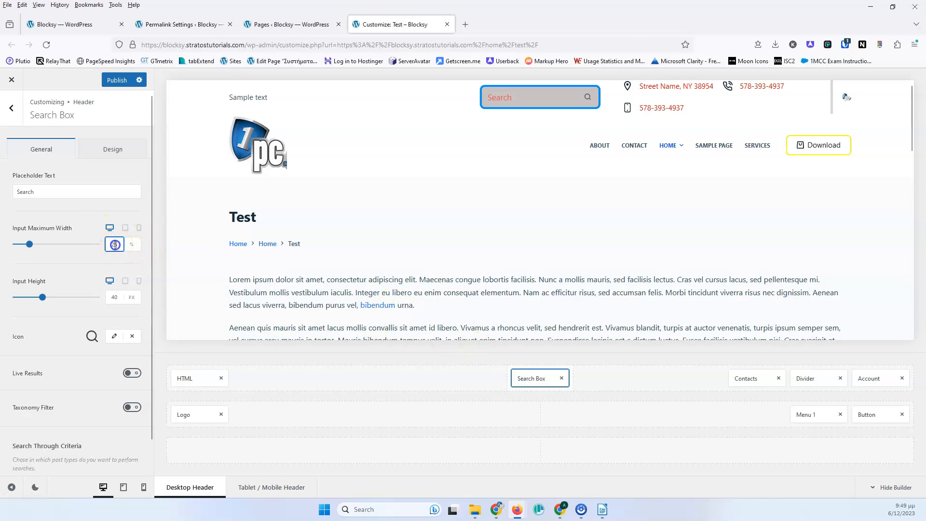
text(50)
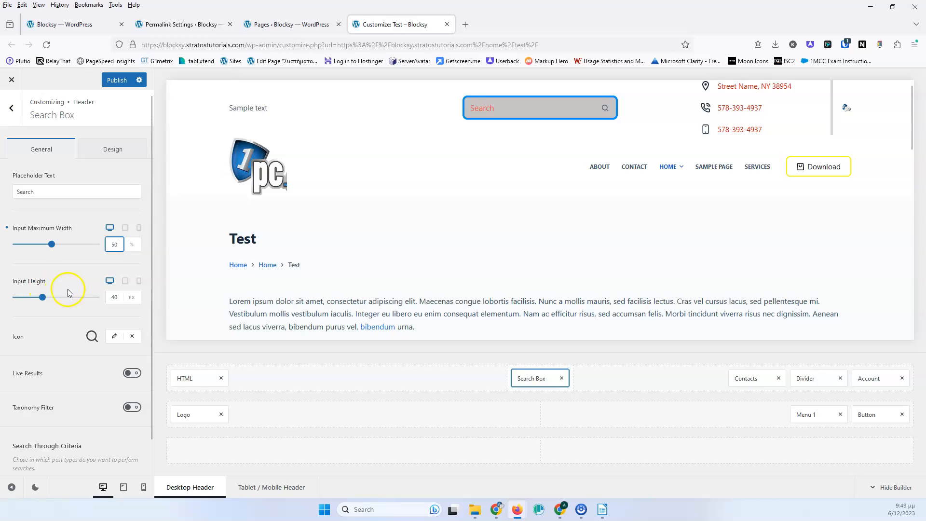
text(60)
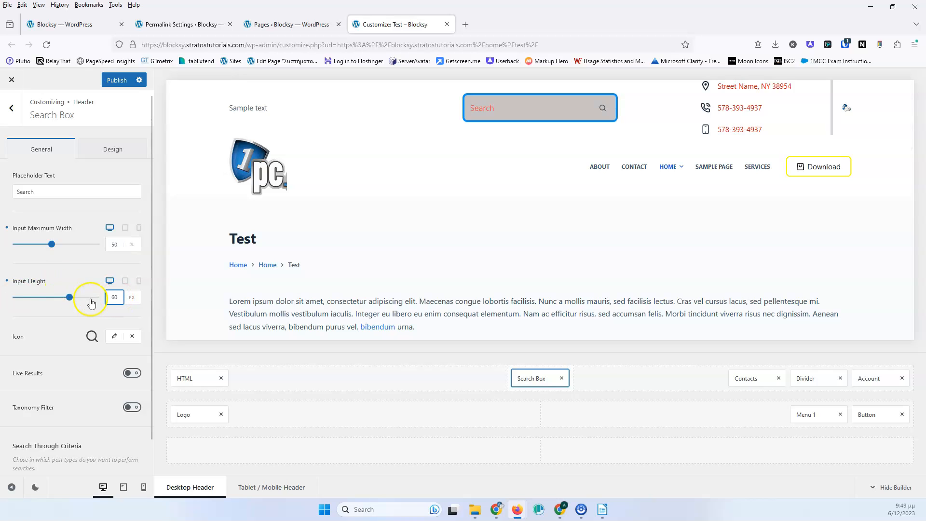
click(114, 337)
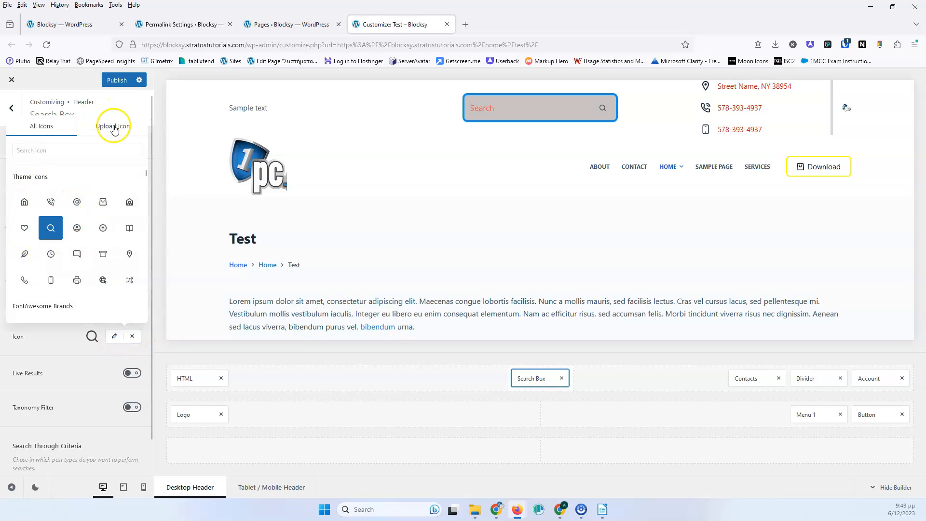
click(64, 356)
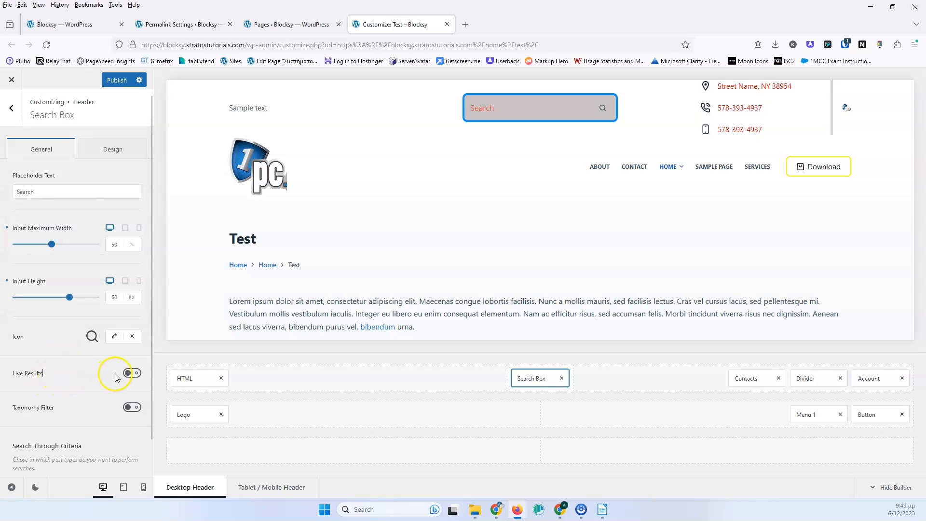
Step: Toggle the Search Box's Live Results option and leave it enabled
click(133, 374)
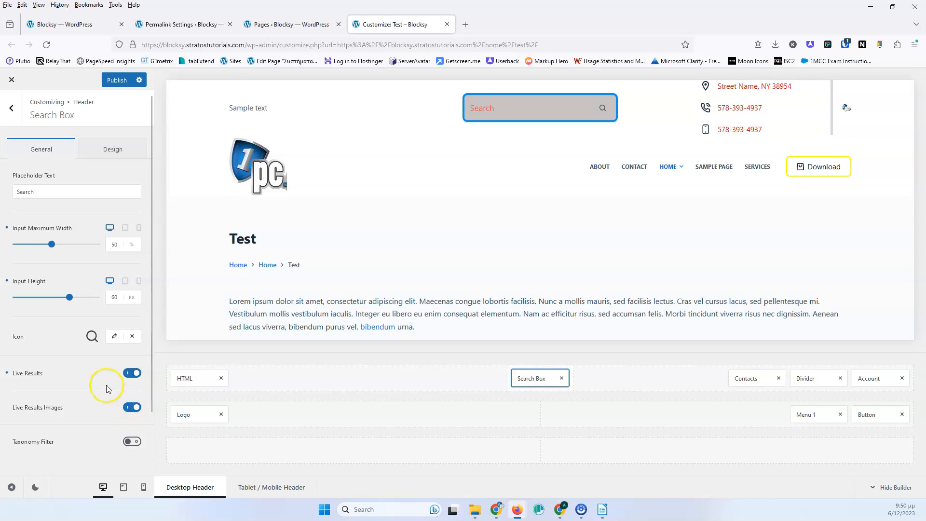
click(128, 374)
scroll(103, 363, down, 1)
click(131, 342)
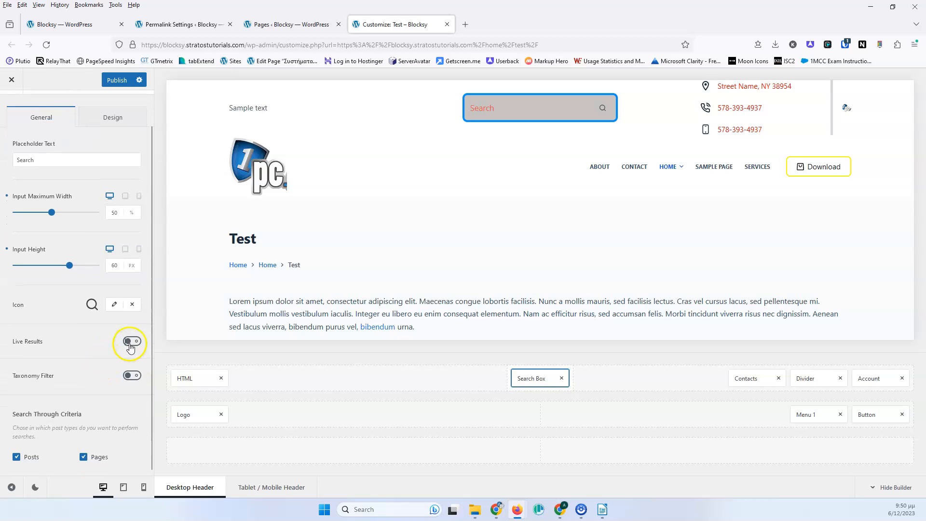
scroll(93, 377, down, 1)
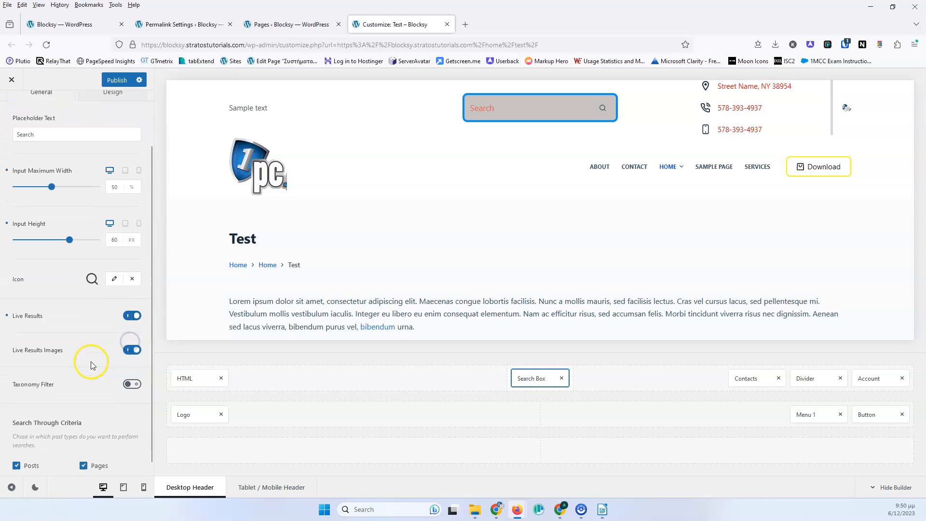
Step: Enable the Search Box's Taxonomy Filter, check its category list in the header preview, and toggle the filter's mobile visibility on and off
click(130, 376)
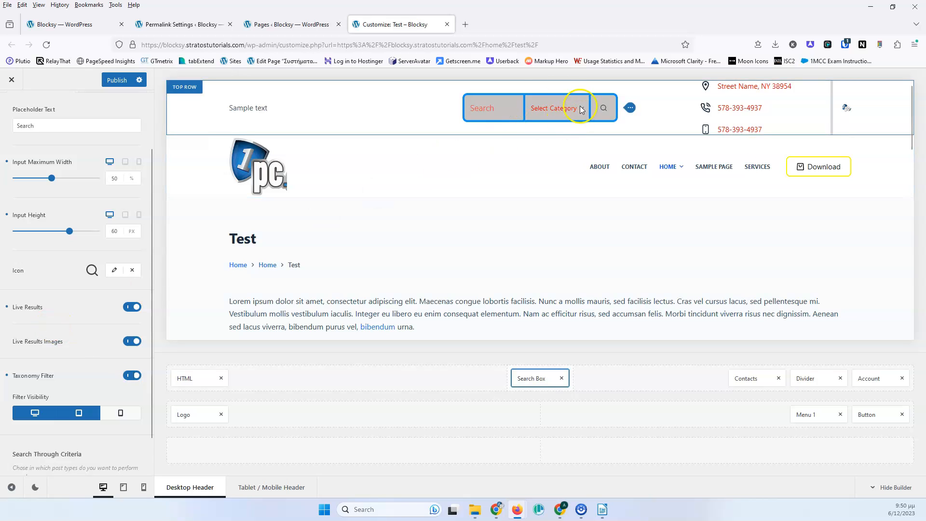
click(552, 110)
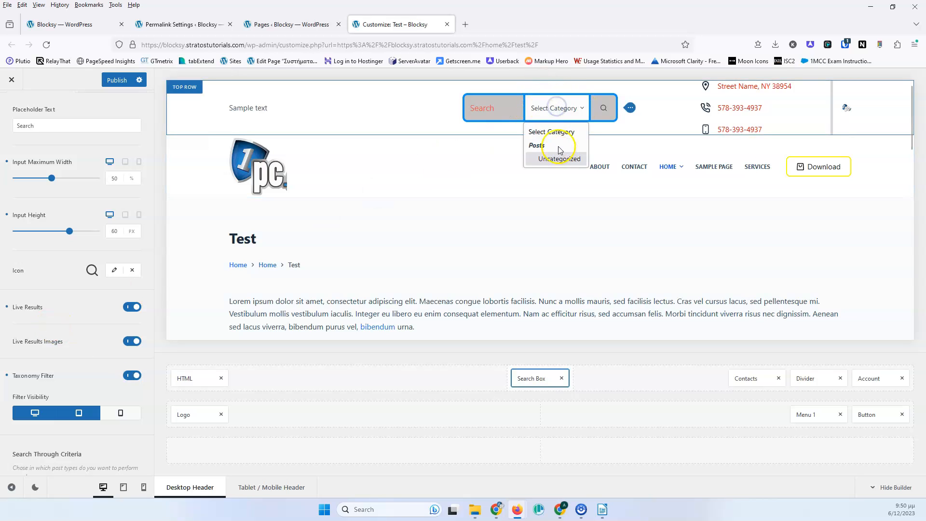
click(558, 110)
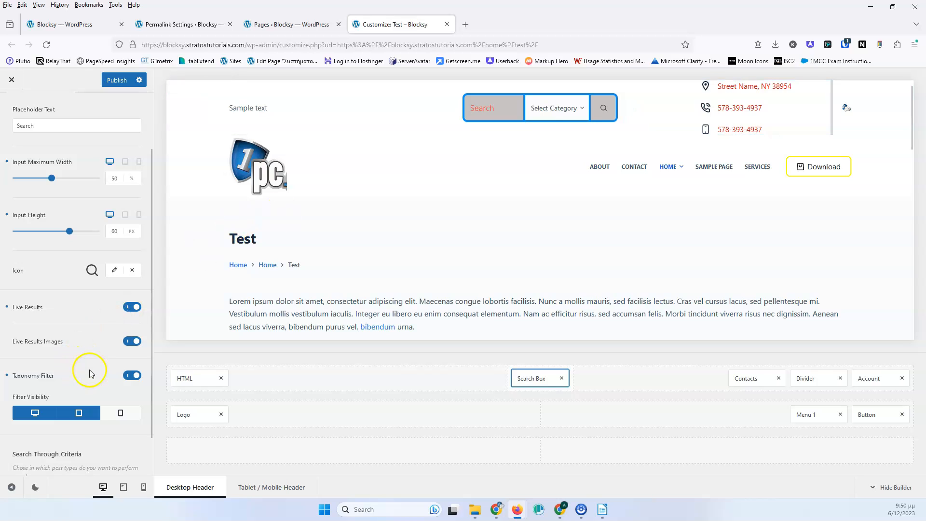
scroll(82, 357, down, 1)
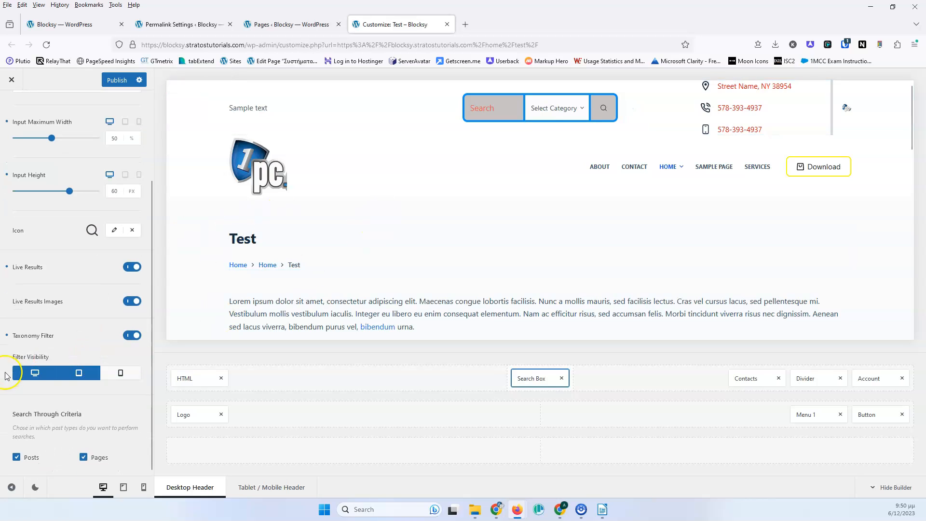
click(109, 373)
click(111, 378)
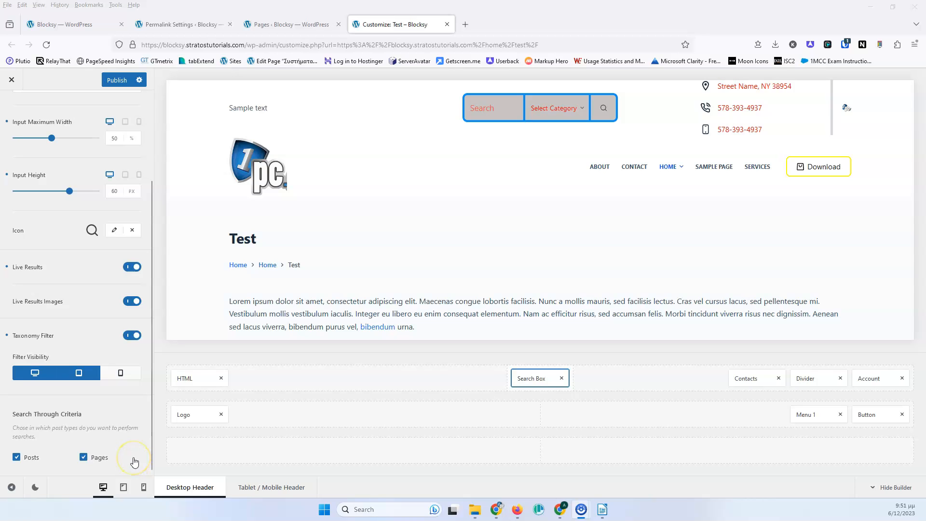
Step: Set the Search Box's input font color to black (#000000) for the initial state and red (#ff0808) for focus
scroll(120, 380, up, 3)
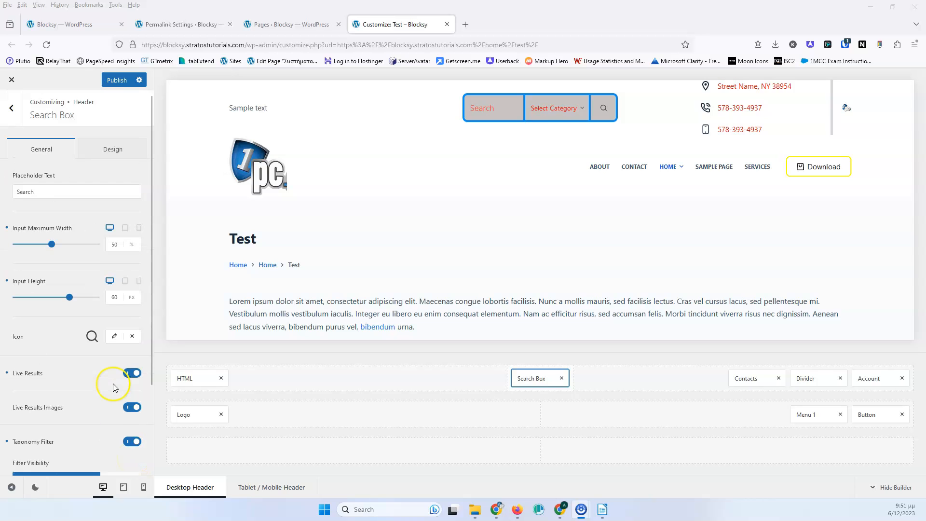
click(122, 152)
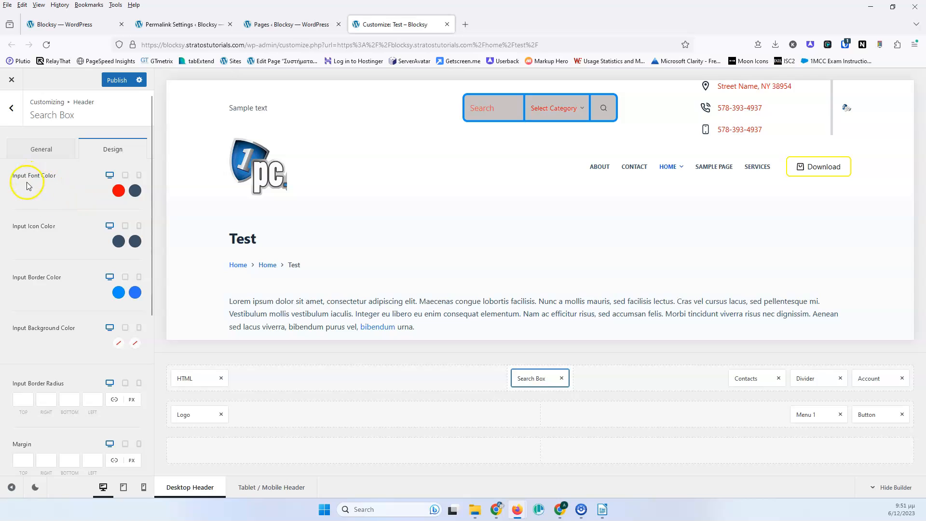
click(118, 190)
drag(103, 231, 21, 283)
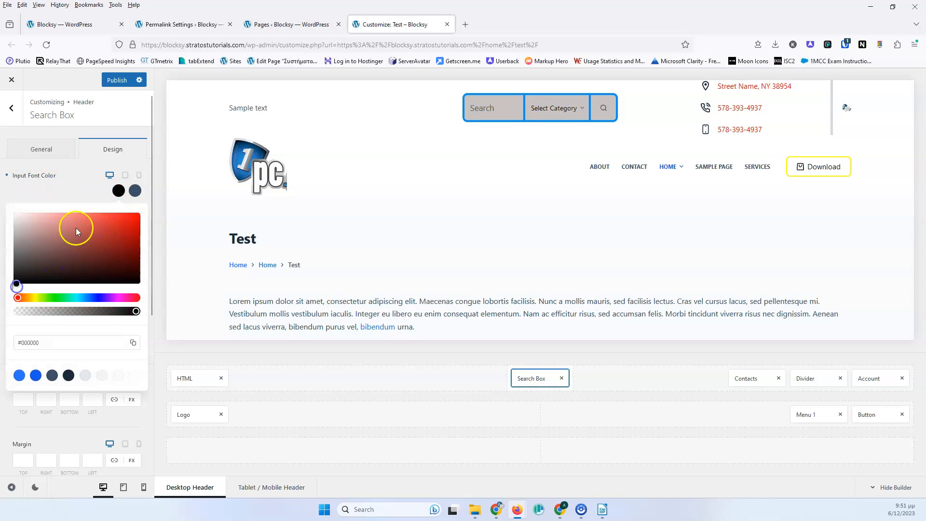
click(85, 191)
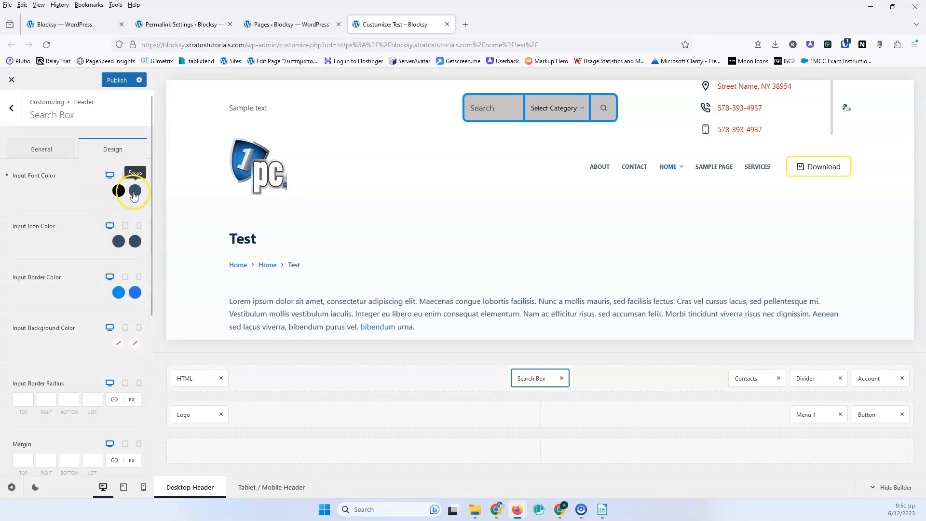
click(135, 191)
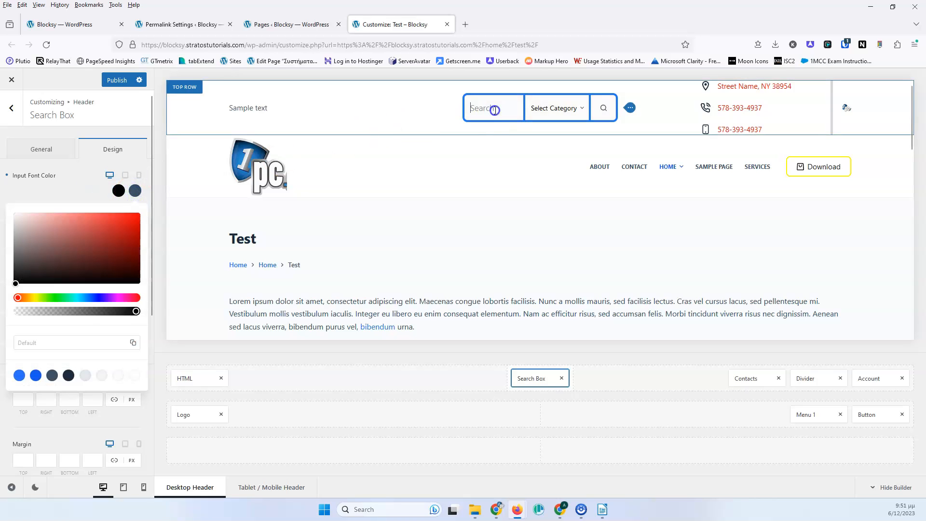
drag(67, 268, 134, 212)
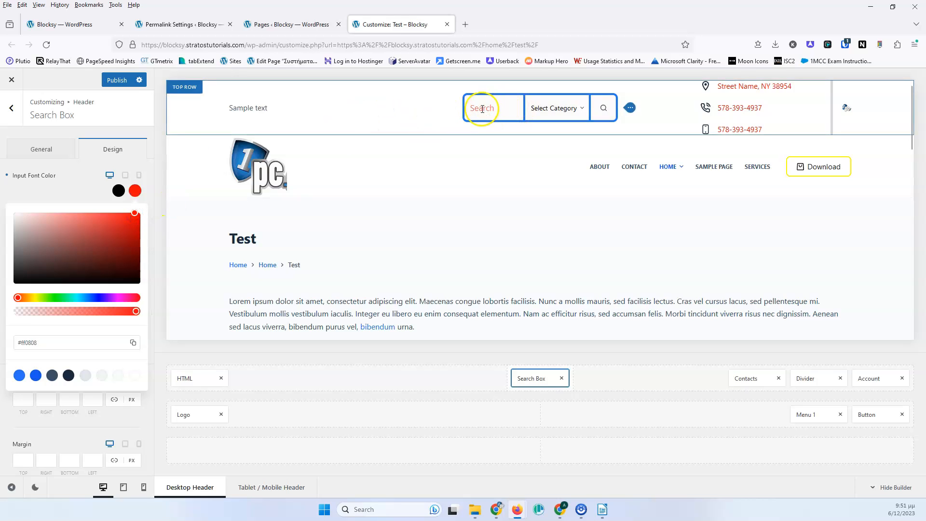
click(97, 182)
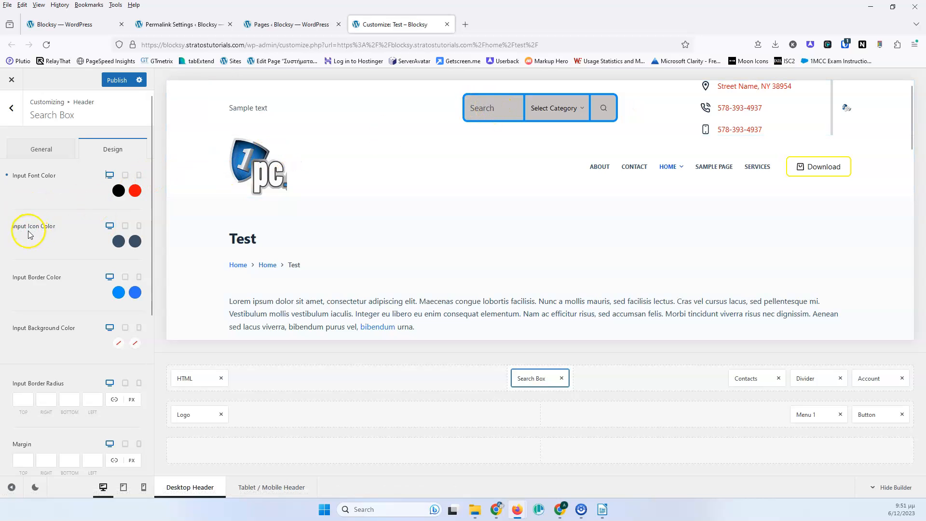
Step: Set the Search Box's initial input icon color to red and its initial input border color to red (#f70404)
click(118, 241)
click(132, 278)
click(83, 244)
click(132, 241)
click(88, 247)
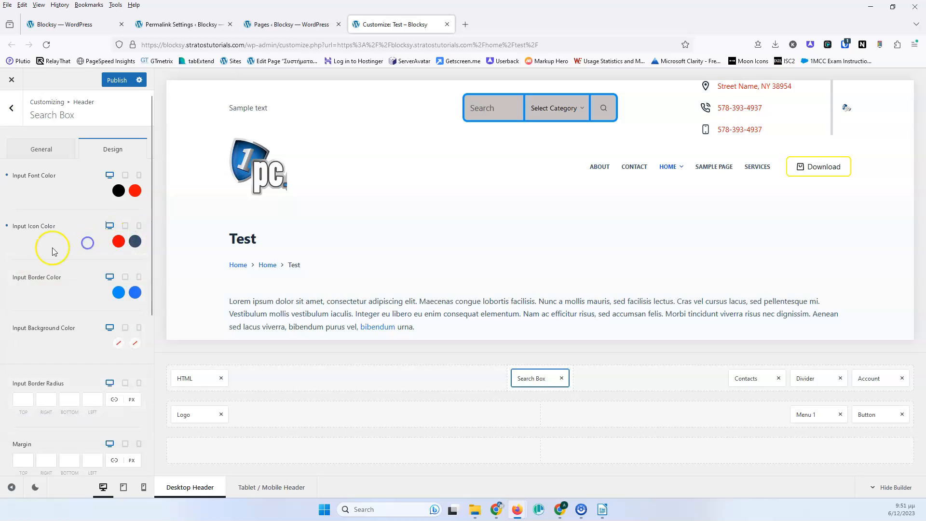
click(118, 295)
drag(118, 344, 137, 316)
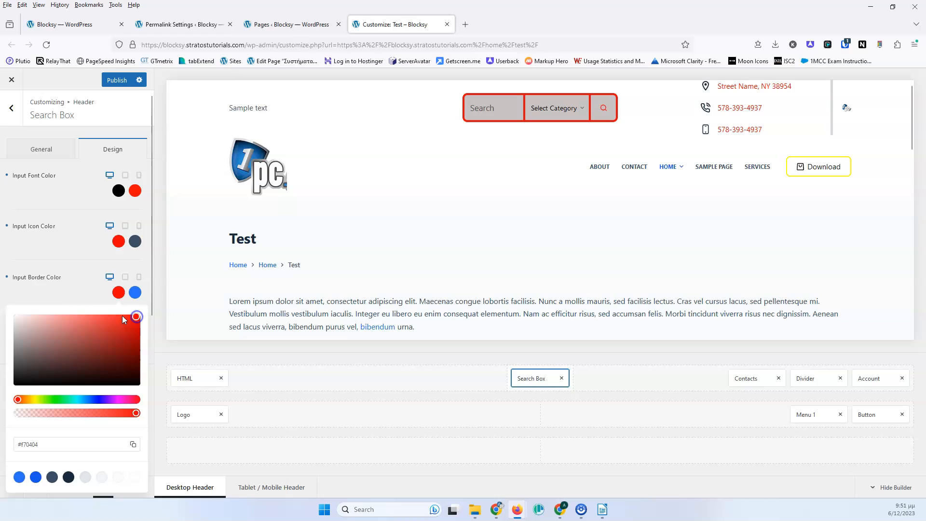
click(72, 294)
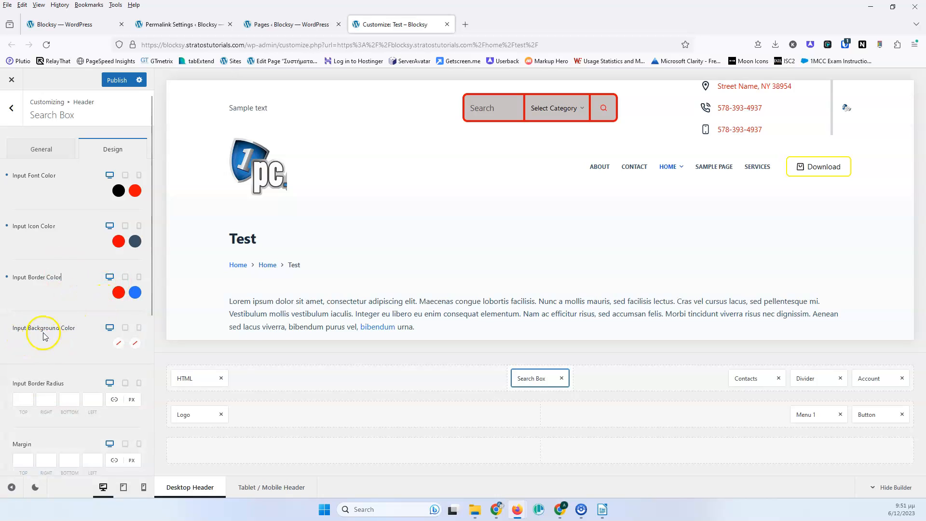
Step: Set the Search Box's input background to dark reddish brown initially and red on focus, and check the focused state in the preview
click(117, 343)
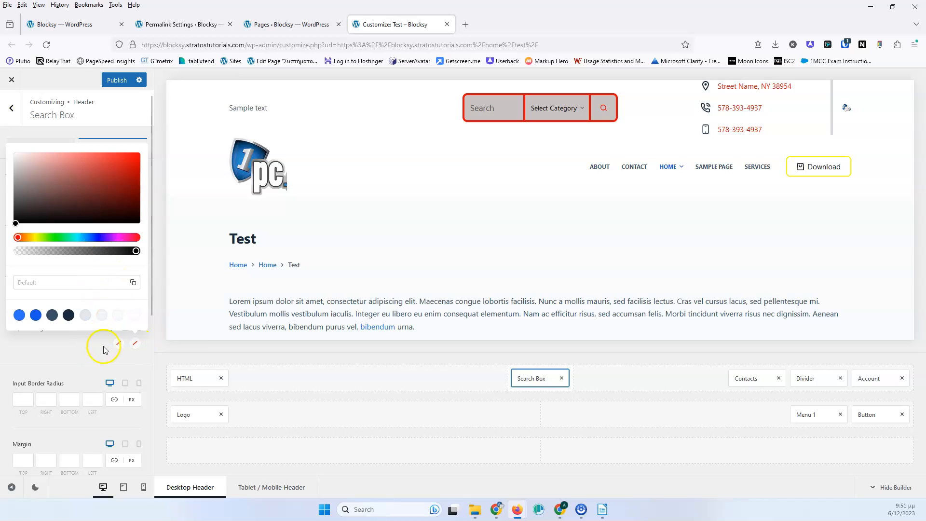
mouse_move(77, 192)
mouse_down()
mouse_move(74, 201)
mouse_move(61, 195)
mouse_up()
click(62, 334)
click(135, 343)
mouse_move(118, 207)
mouse_down()
mouse_move(107, 179)
mouse_move(118, 161)
mouse_up()
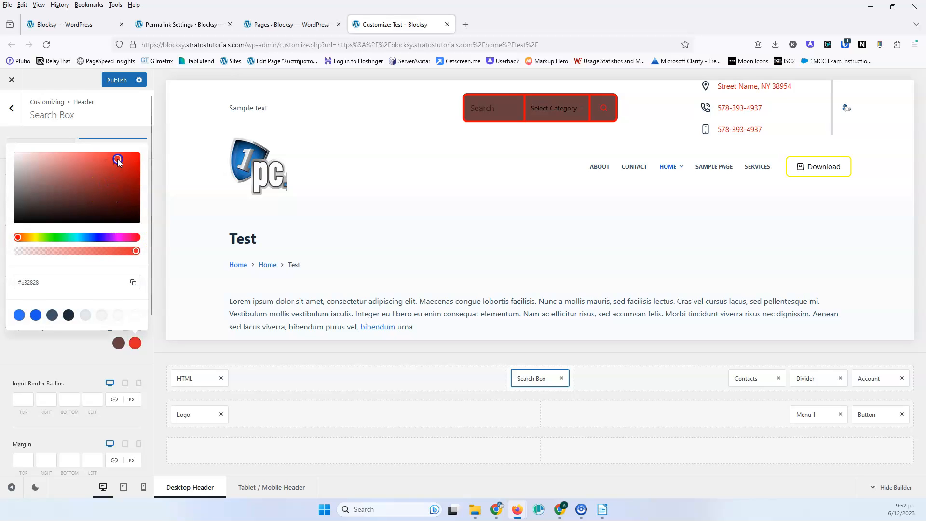
click(71, 341)
click(503, 103)
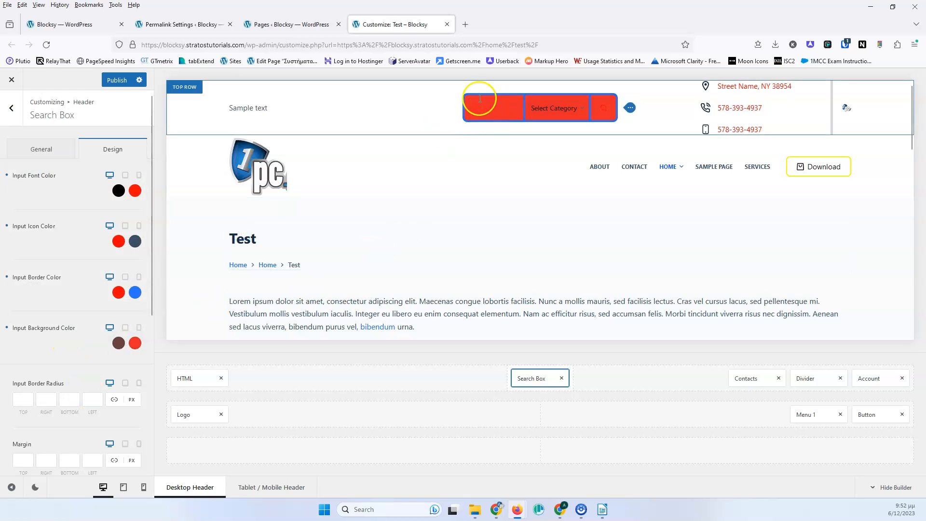
Step: Examine the Search Box's border radius, margin and dropdown design settings, and return to the header elements list
scroll(96, 357, down, 3)
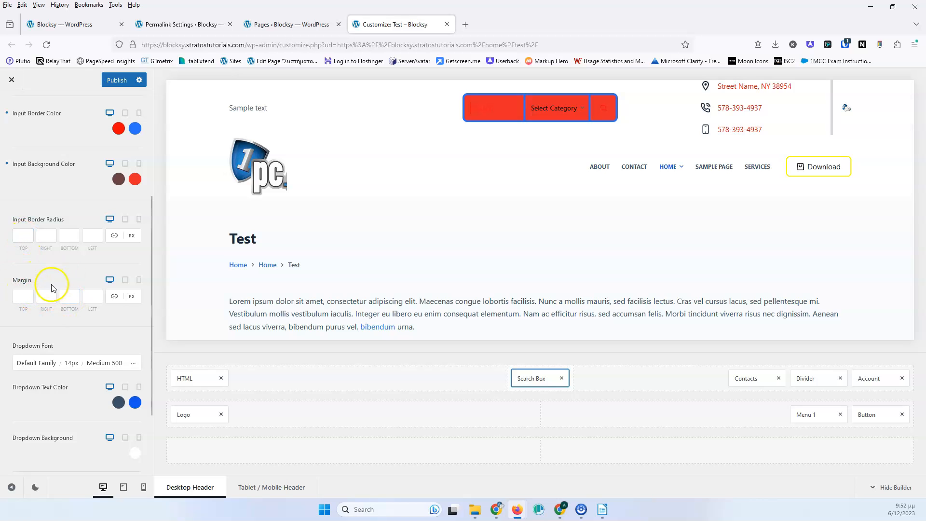
scroll(49, 284, down, 2)
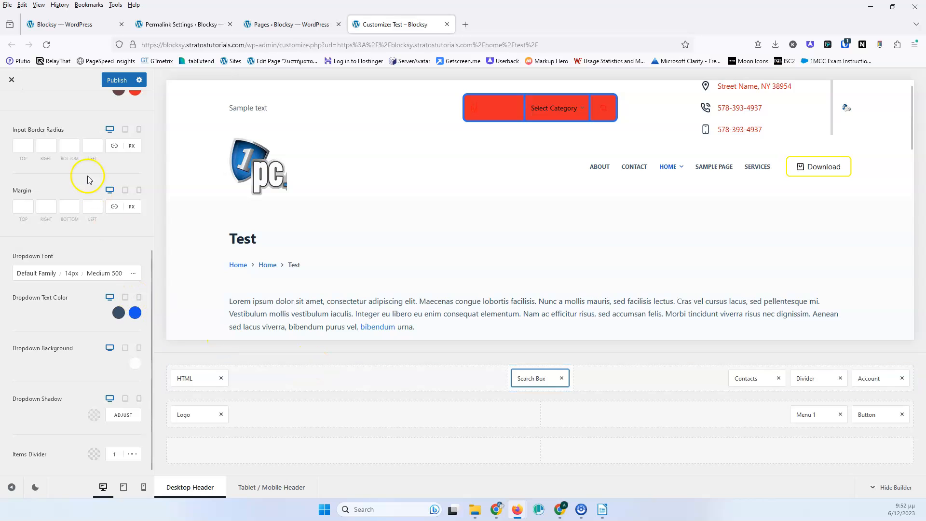
scroll(88, 179, up, 5)
scroll(47, 351, down, 5)
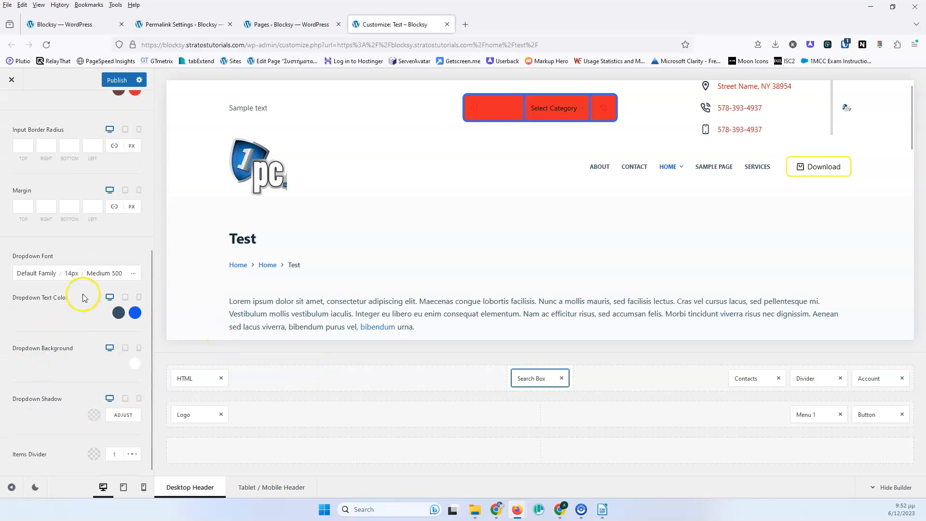
scroll(88, 337, up, 5)
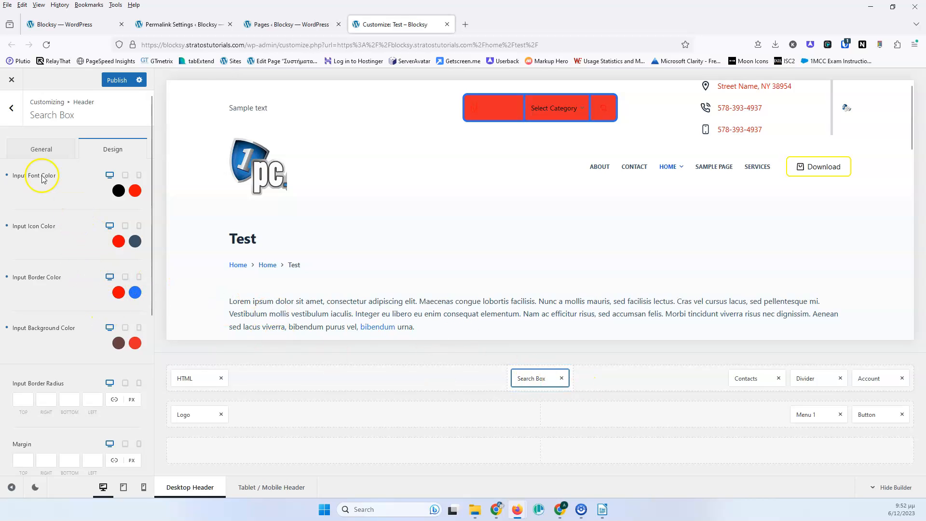
click(12, 108)
Step: Add a Socials element beside the HTML element in the header's top row and open its settings
scroll(70, 309, down, 1)
scroll(70, 307, down, 1)
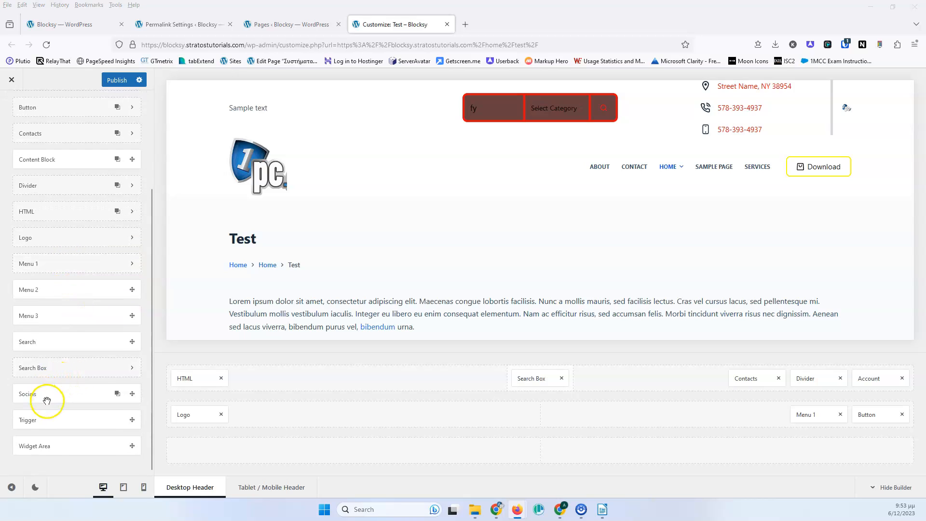
drag(47, 399, 266, 383)
click(244, 378)
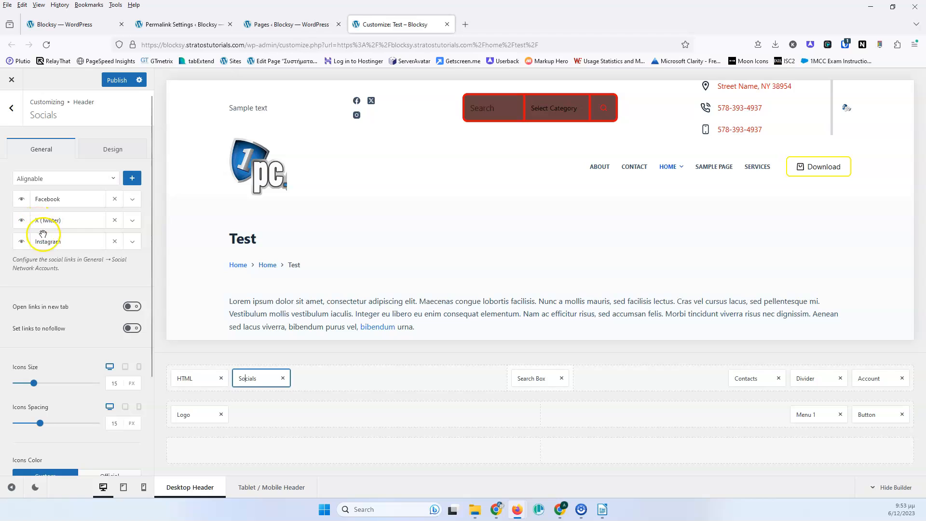
Step: Try the Custom icon source and Custom URL source for the Facebook entry, returning each to Default
click(130, 199)
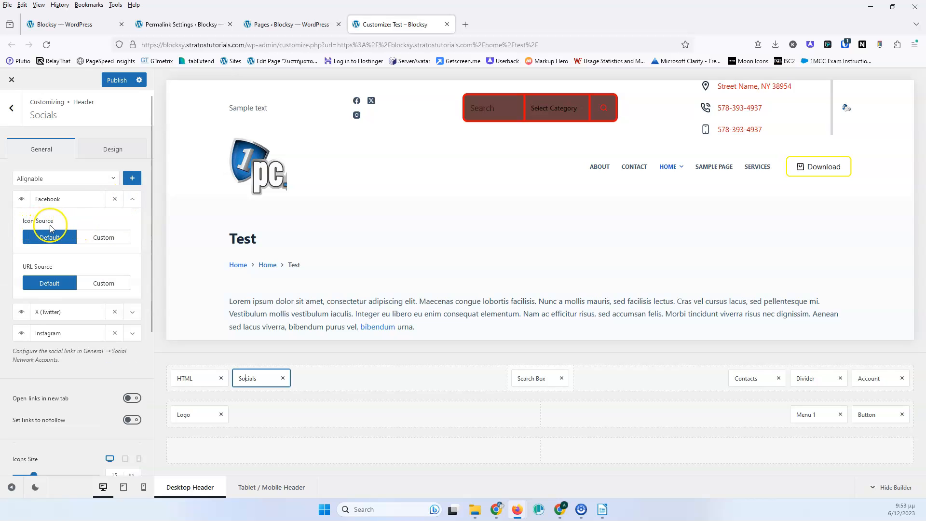
click(109, 237)
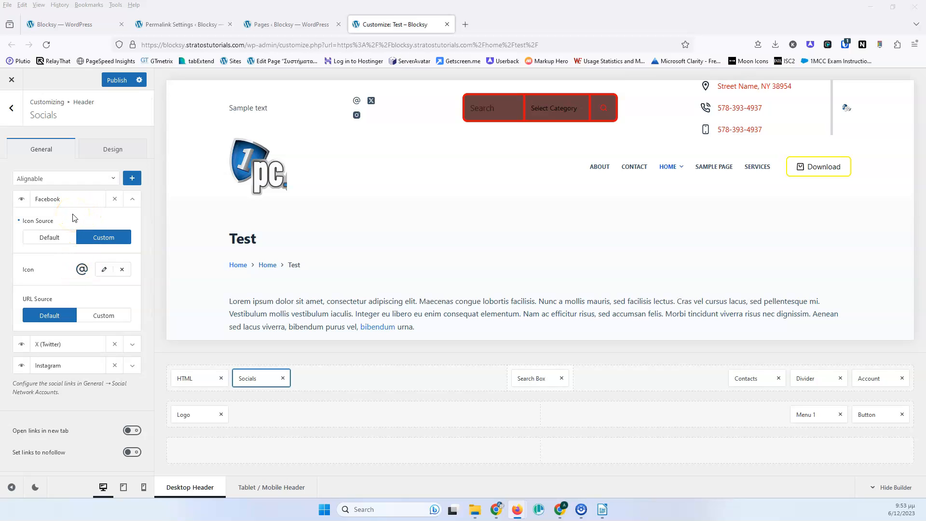
click(50, 238)
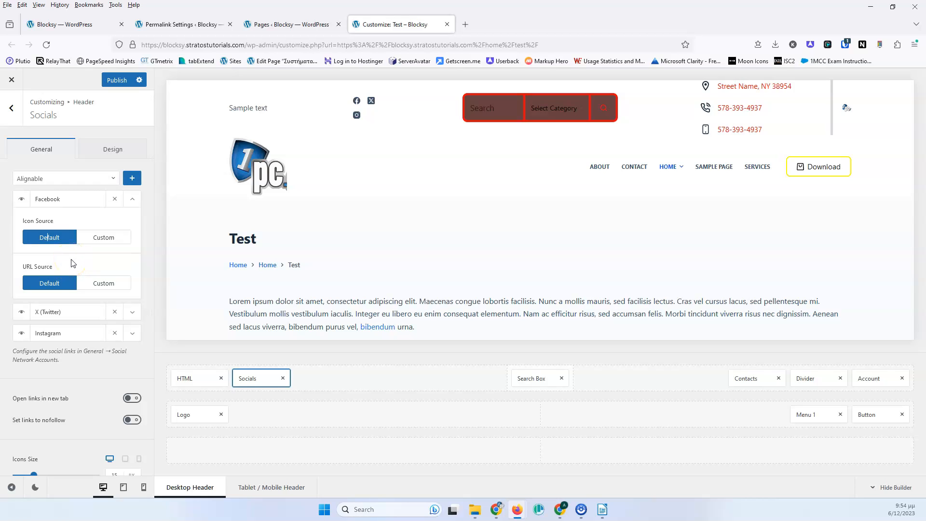
click(99, 284)
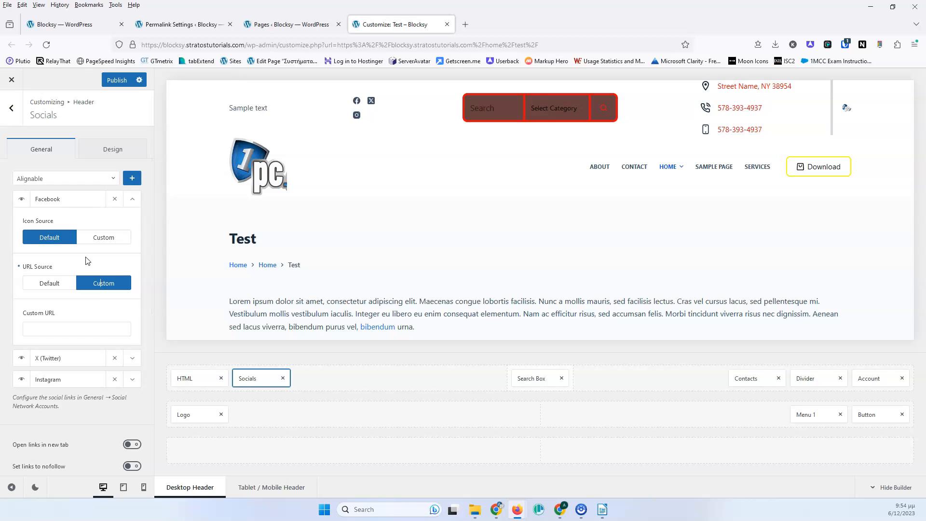
click(33, 283)
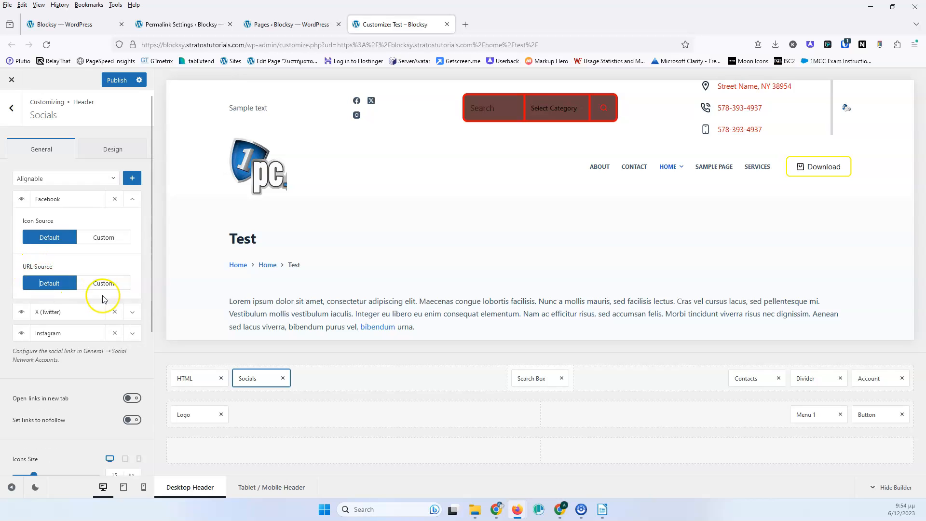
Step: Examine the X (Twitter) entry's source settings and the list of social networks available for the Socials element
click(132, 311)
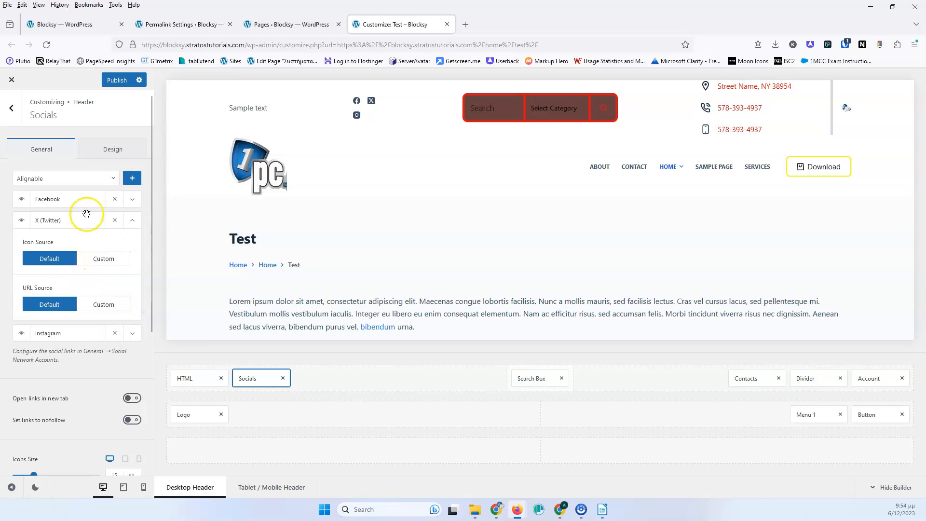
click(82, 178)
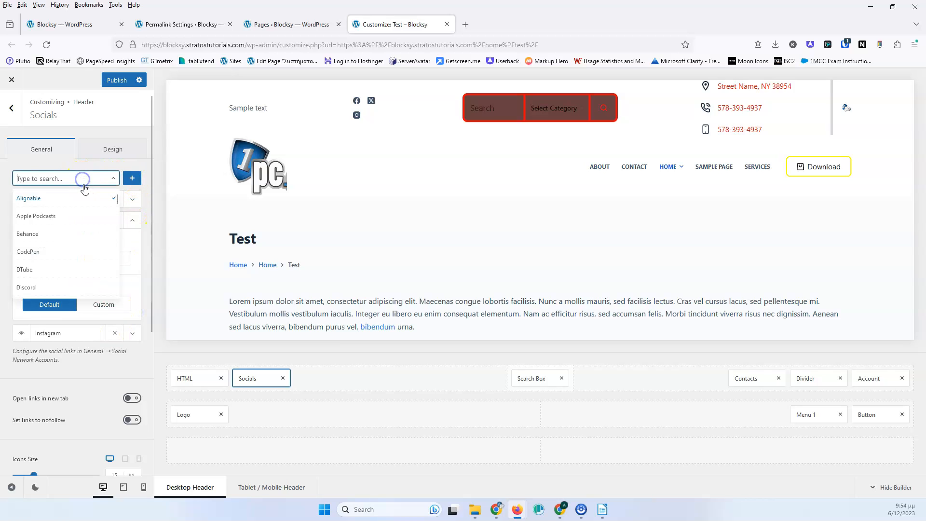
scroll(75, 247, down, 2)
scroll(76, 251, down, 2)
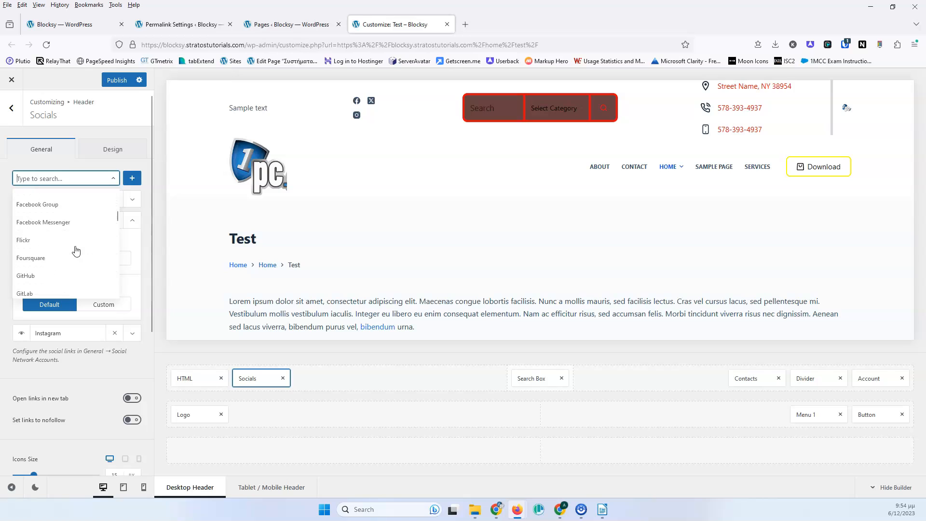
scroll(76, 250, down, 2)
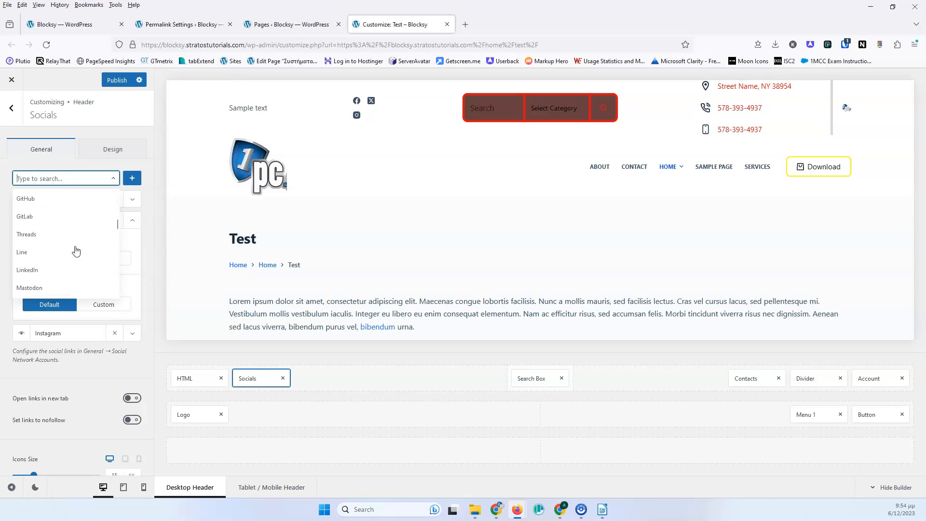
scroll(76, 250, down, 2)
scroll(76, 250, down, 2)
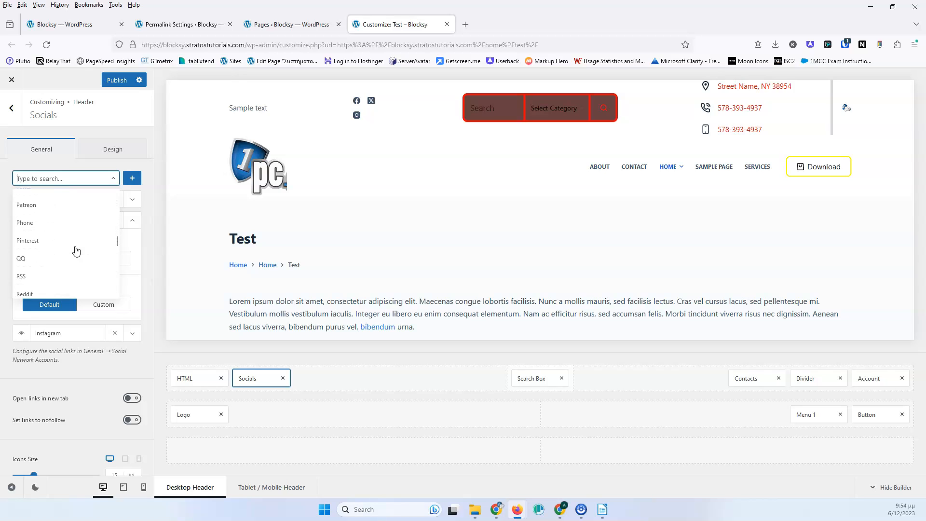
scroll(75, 251, down, 2)
scroll(75, 250, down, 2)
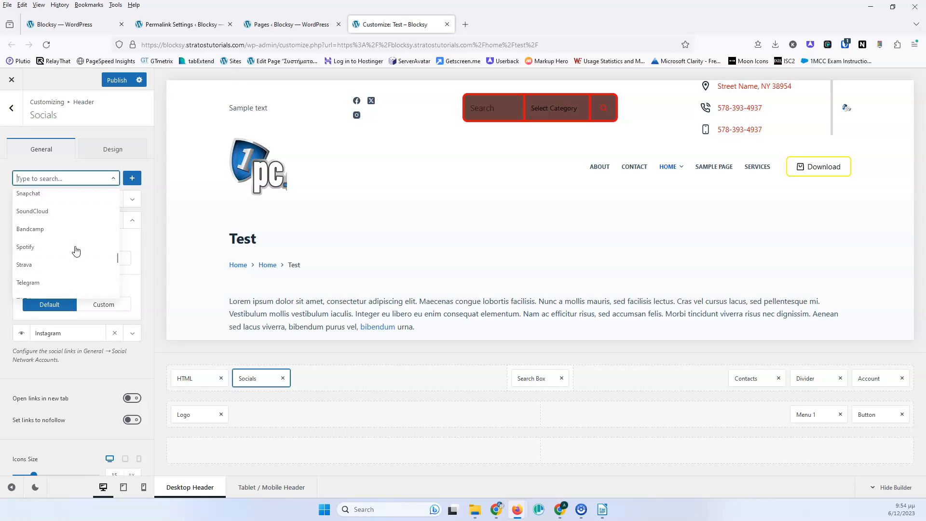
scroll(76, 251, down, 2)
scroll(75, 251, down, 4)
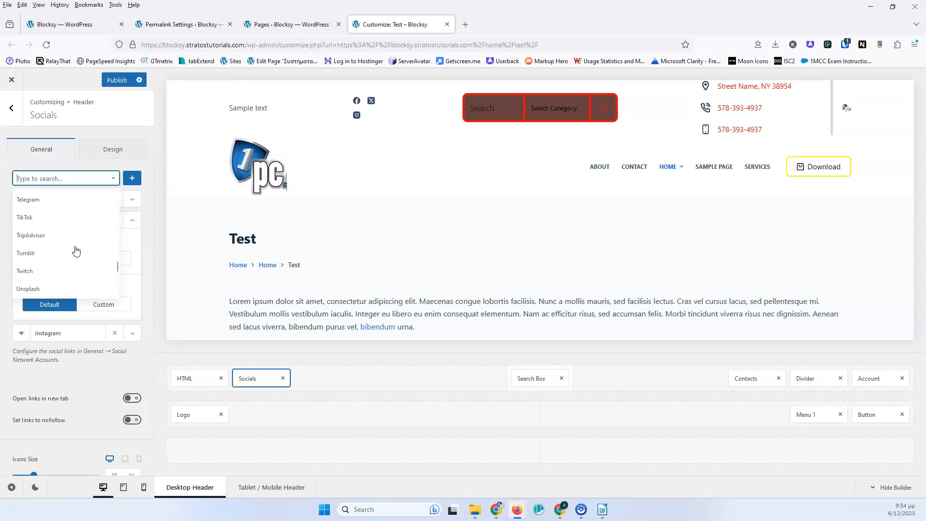
scroll(75, 250, down, 2)
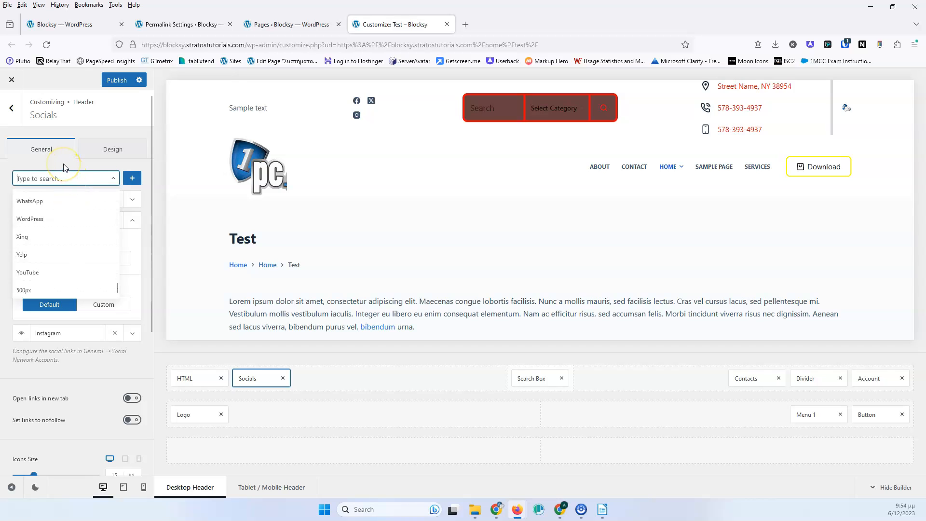
scroll(71, 238, up, 10)
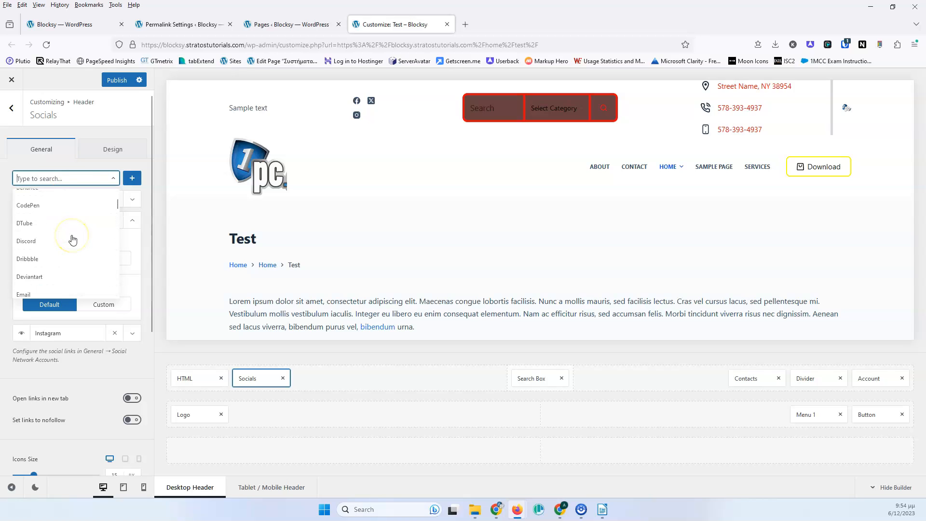
click(59, 161)
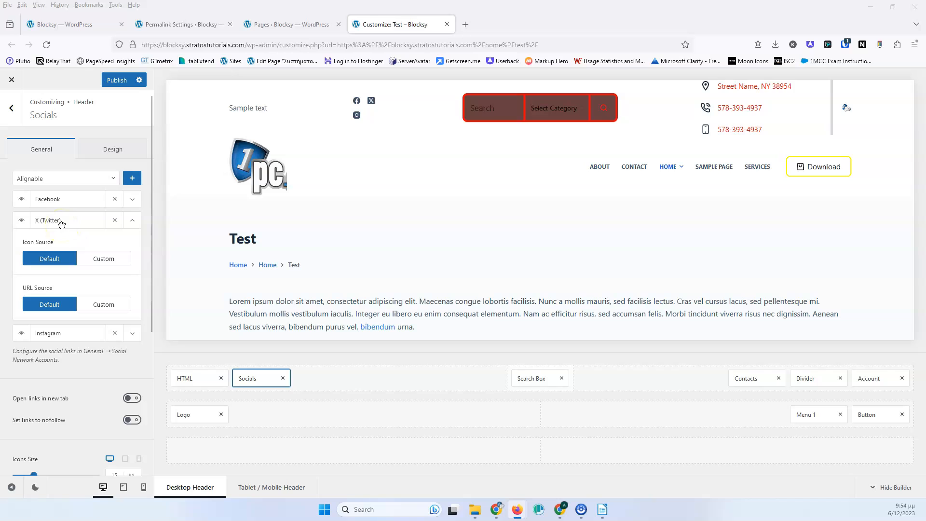
Step: Try adding a Behance entry to the Socials element, check its icon and URL source options, and remove it
click(75, 179)
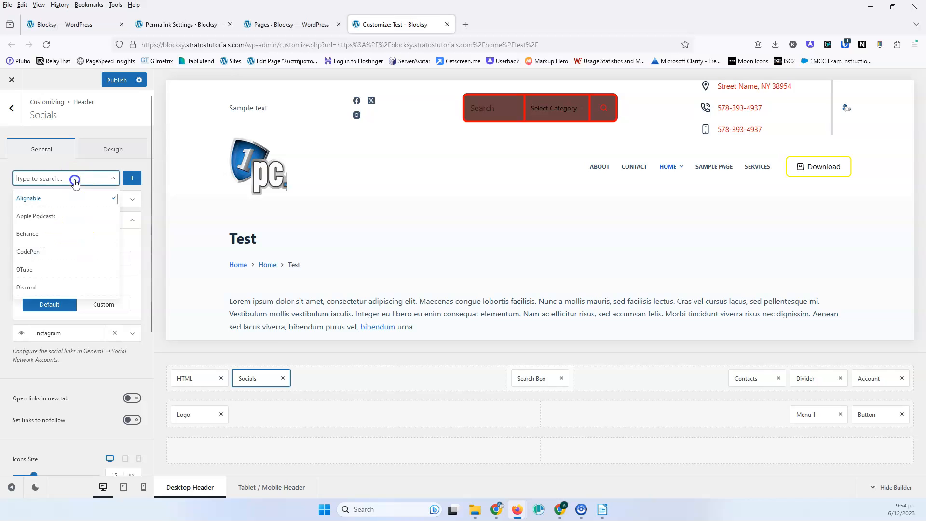
click(39, 233)
click(131, 179)
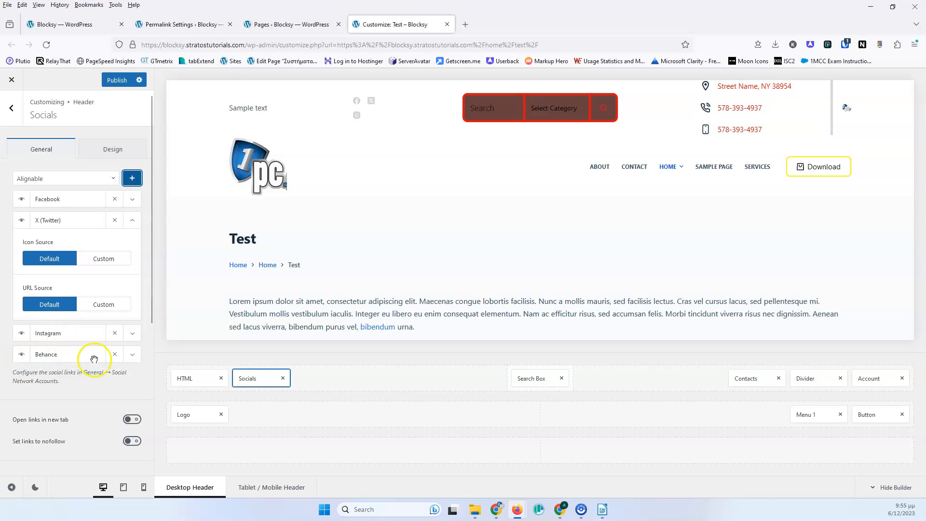
click(133, 356)
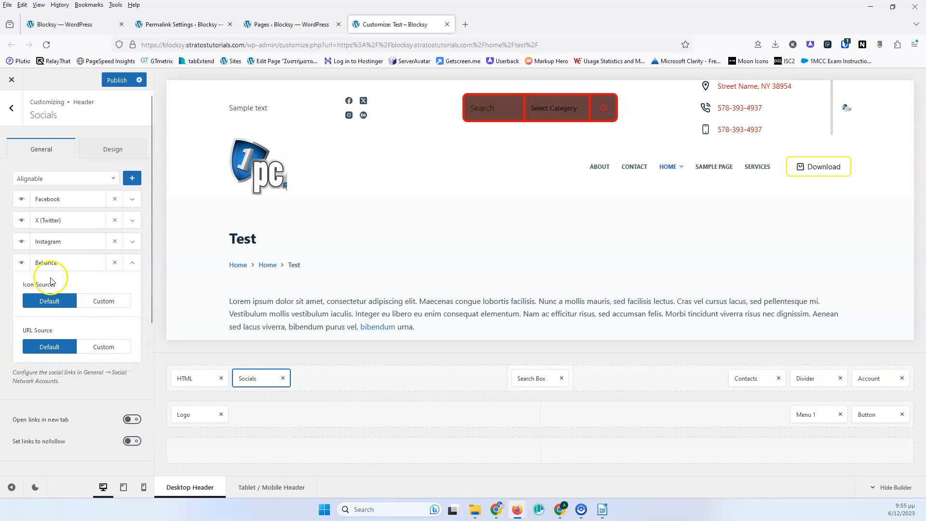
click(131, 262)
mouse_move(51, 266)
mouse_down()
mouse_move(42, 223)
mouse_move(50, 264)
mouse_up()
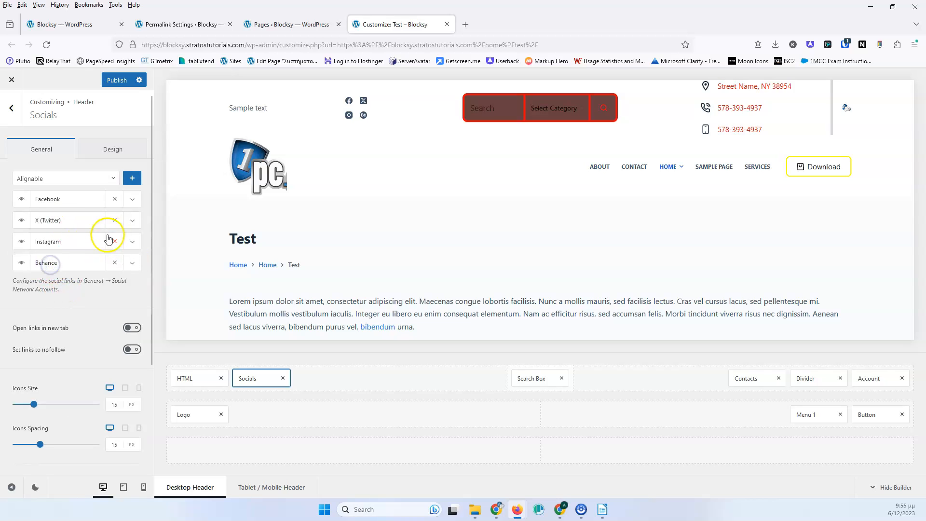
click(114, 262)
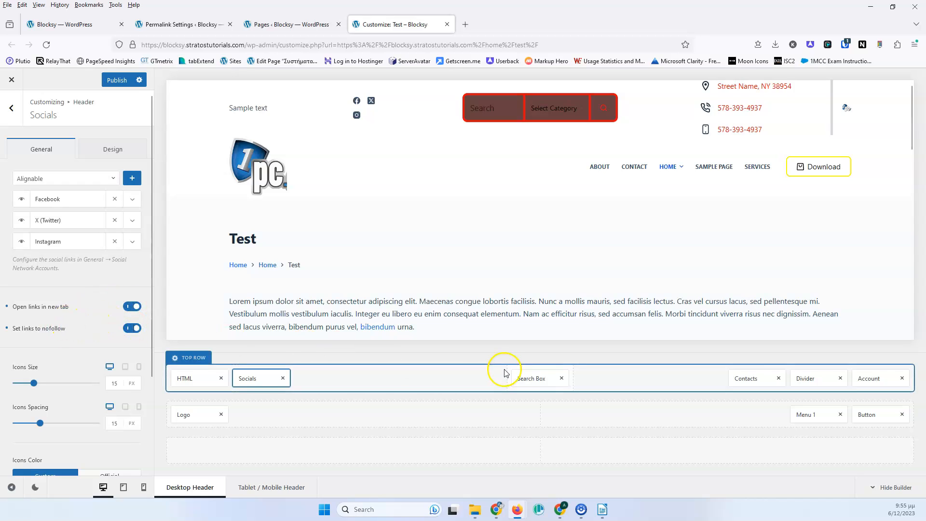
Step: Remove the Search Box from the top row, and give the Socials icons a 20 px size and Official colors
click(561, 380)
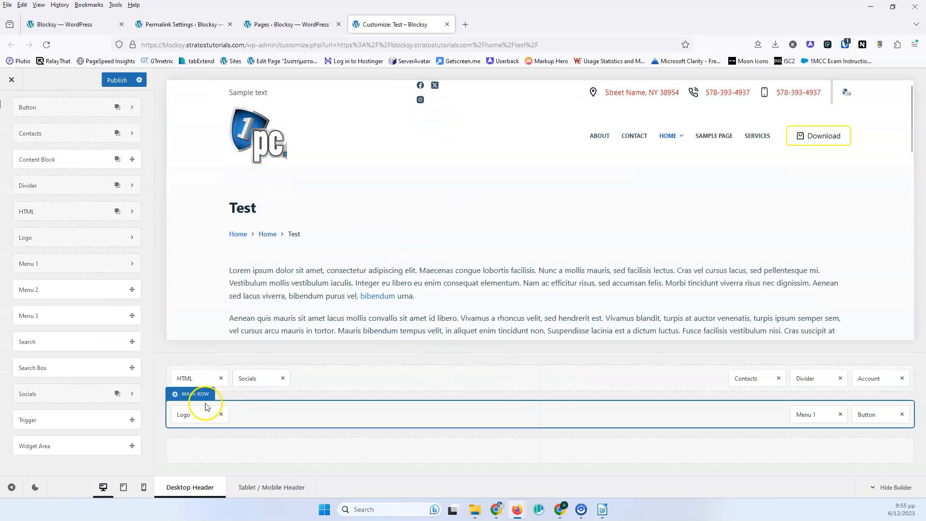
click(249, 378)
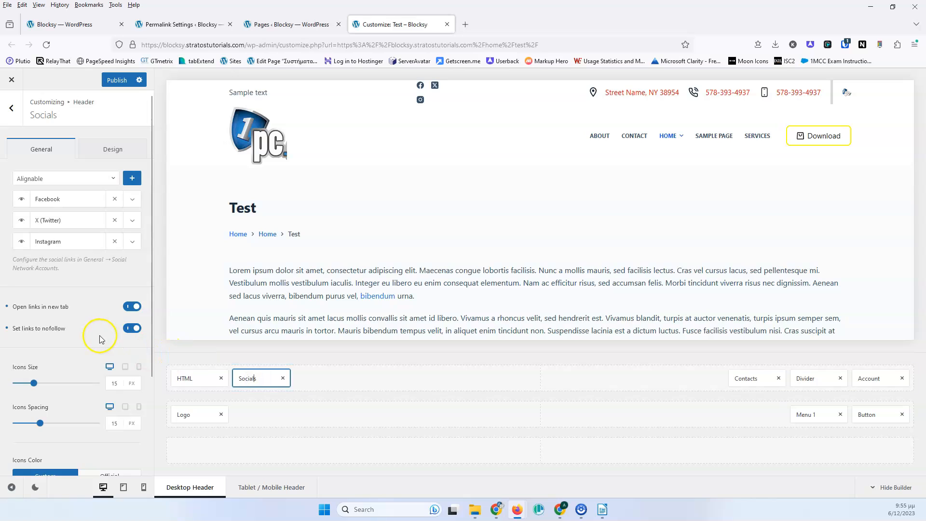
scroll(100, 336, down, 2)
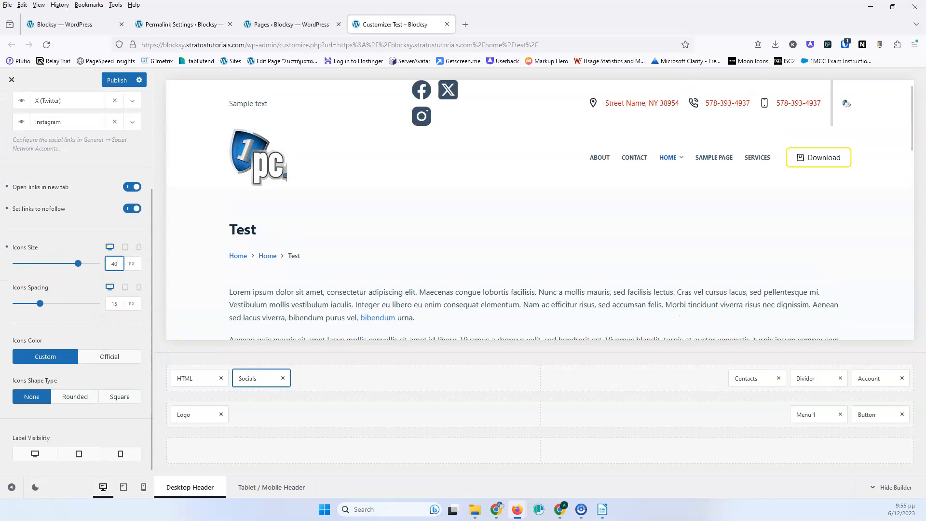
text(20)
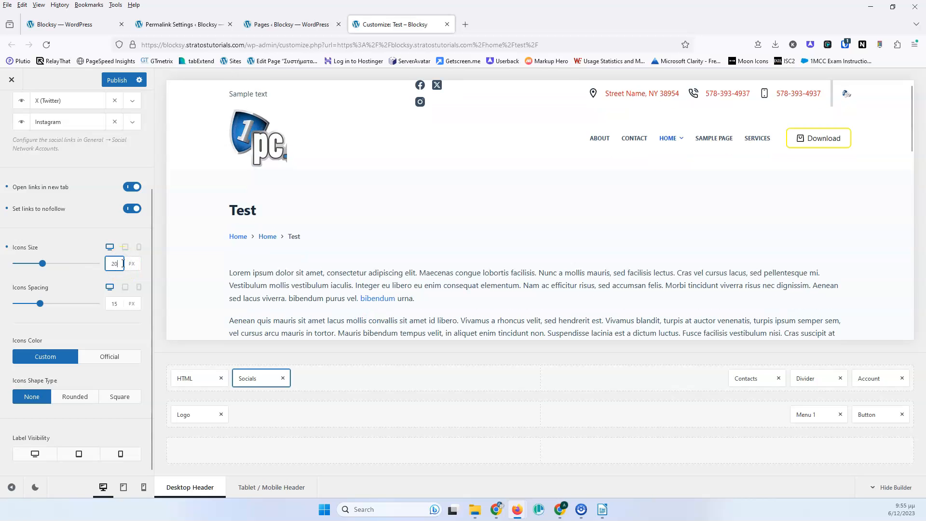
double_click(112, 301)
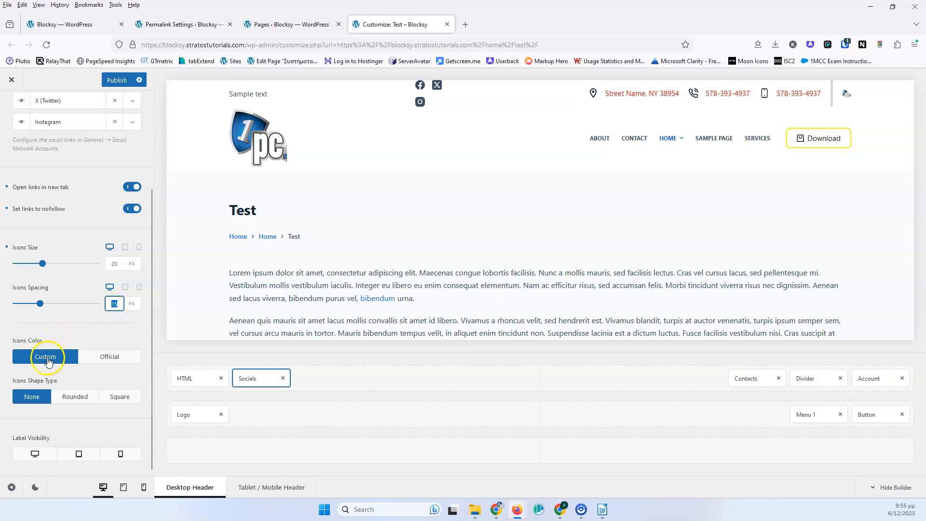
click(102, 359)
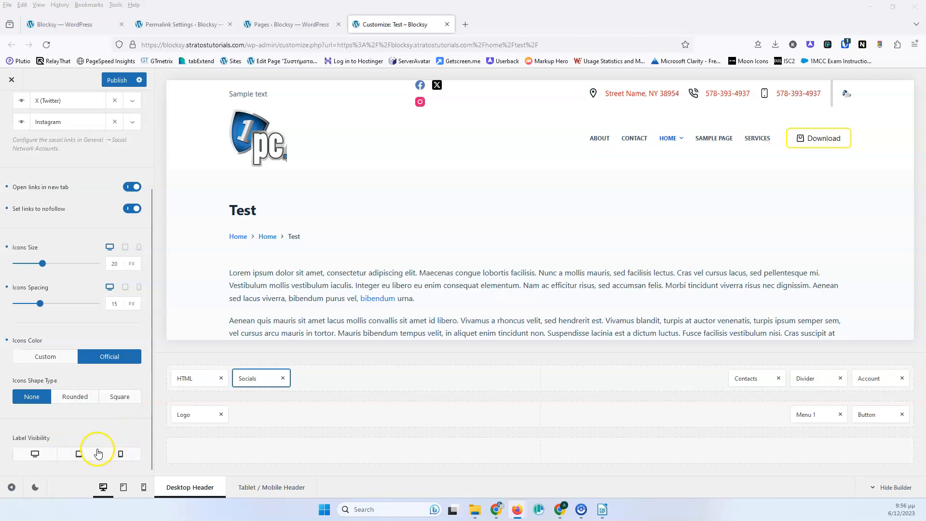
Step: Turn off Stretch Container for the top row's HTML element and return to the header elements list
scroll(96, 440, up, 3)
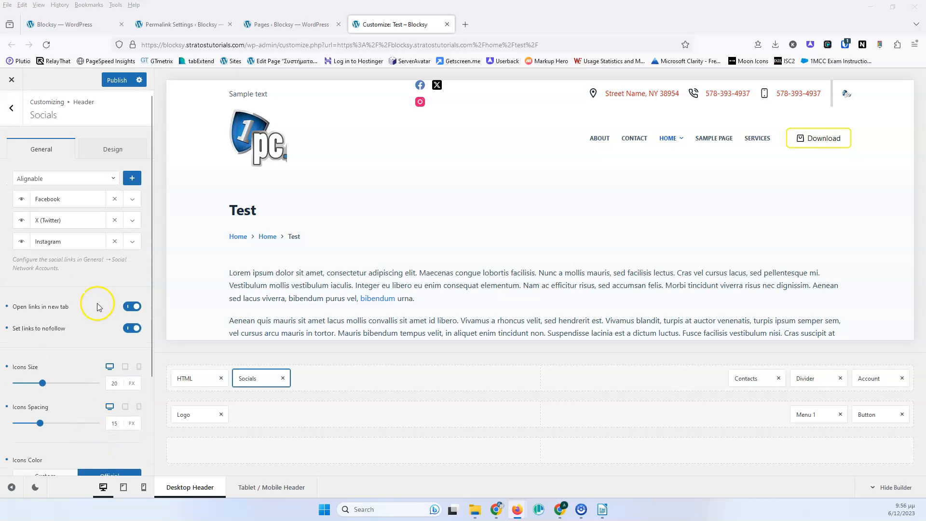
click(113, 149)
key(Tab)
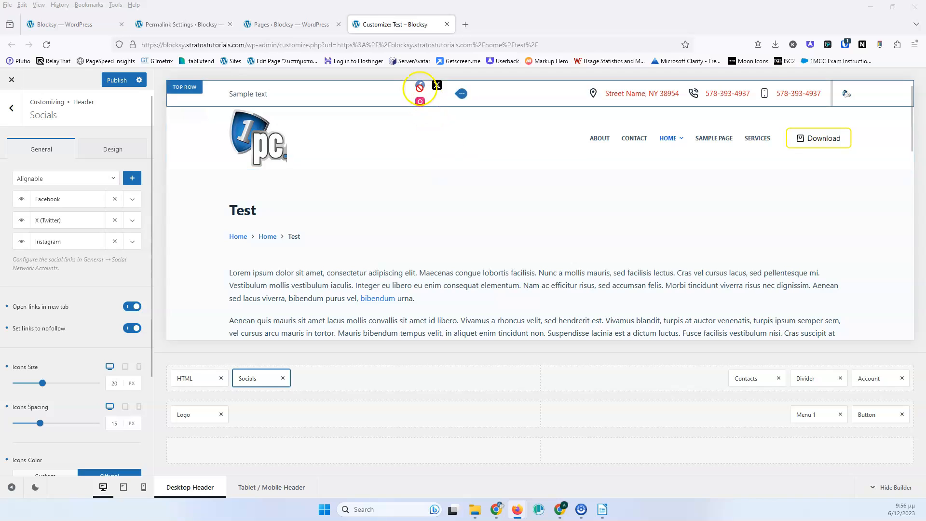
click(186, 378)
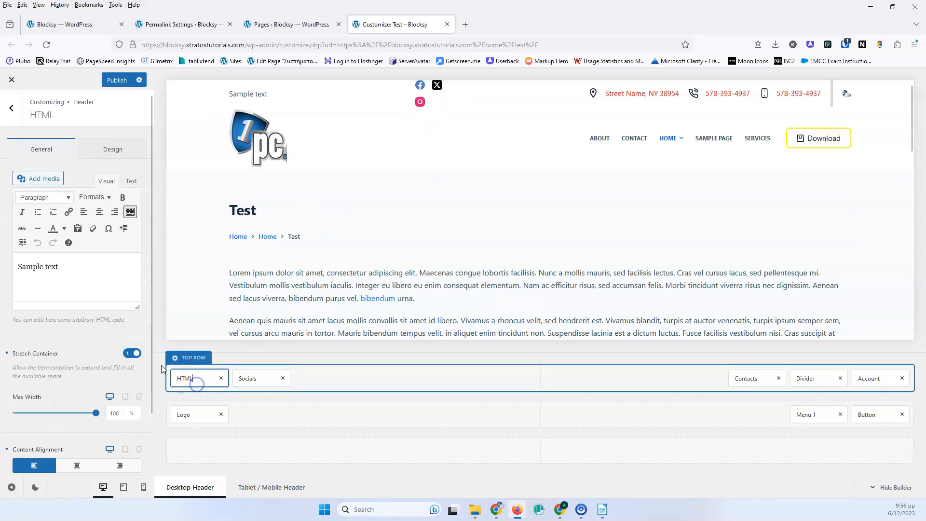
click(129, 354)
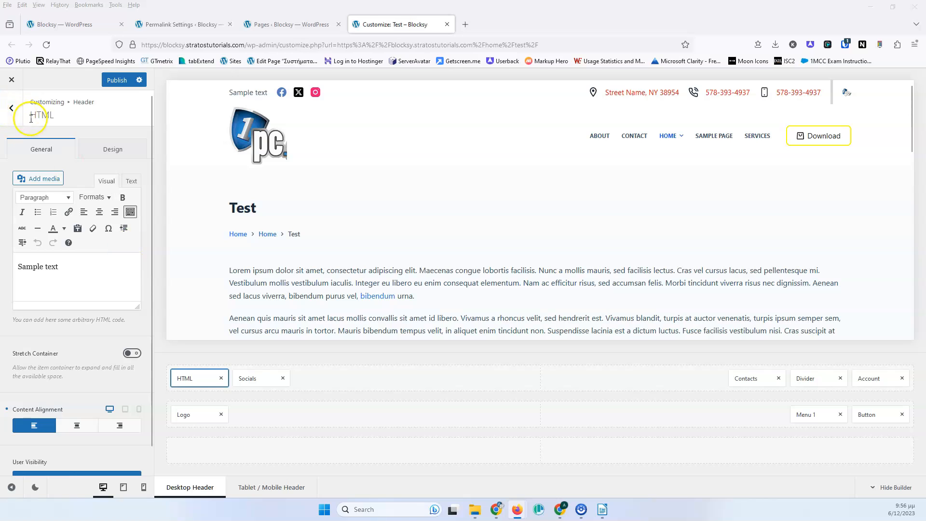
click(11, 108)
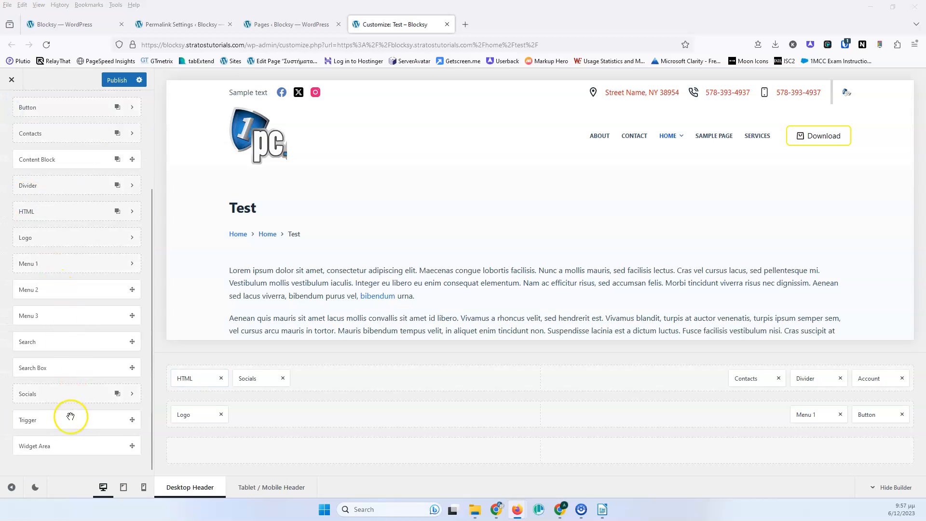
Step: Try a Trigger element in the middle of the top row, open and close its off-canvas panel, and remove it
drag(69, 420, 531, 381)
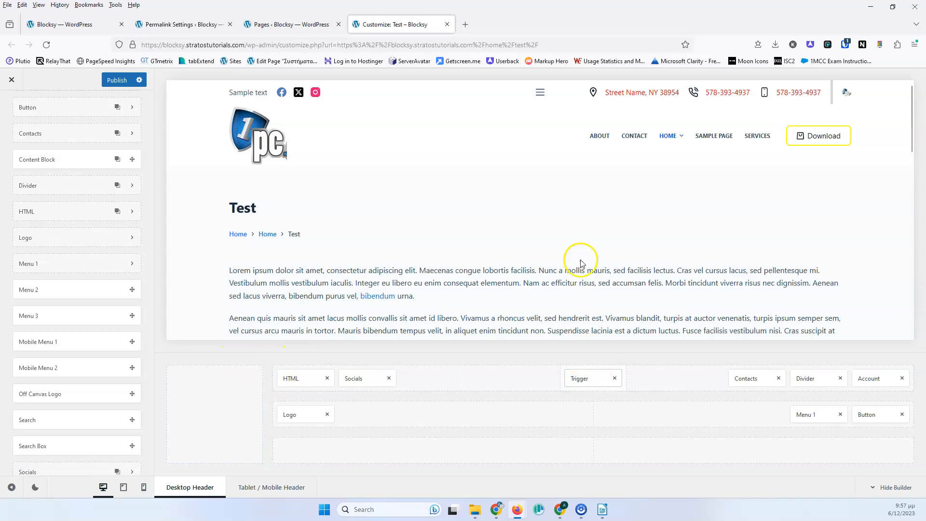
click(541, 96)
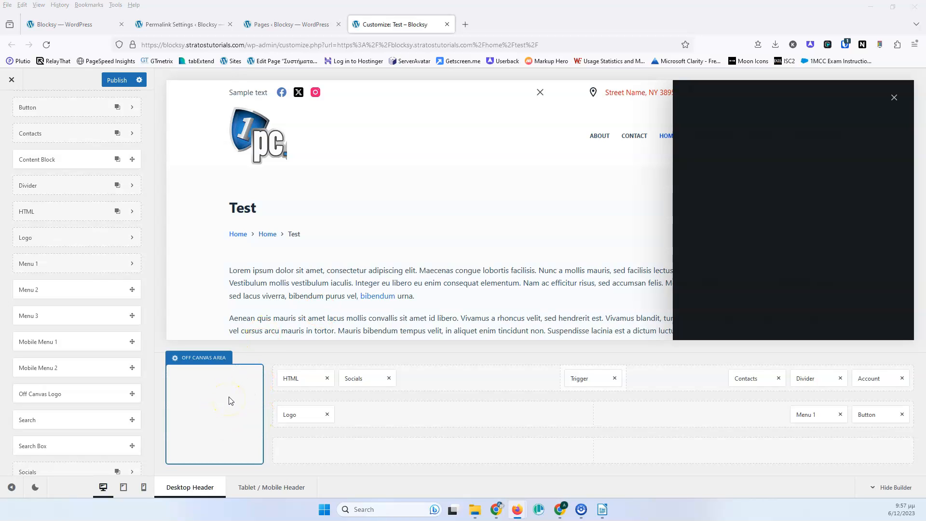
click(403, 256)
click(894, 100)
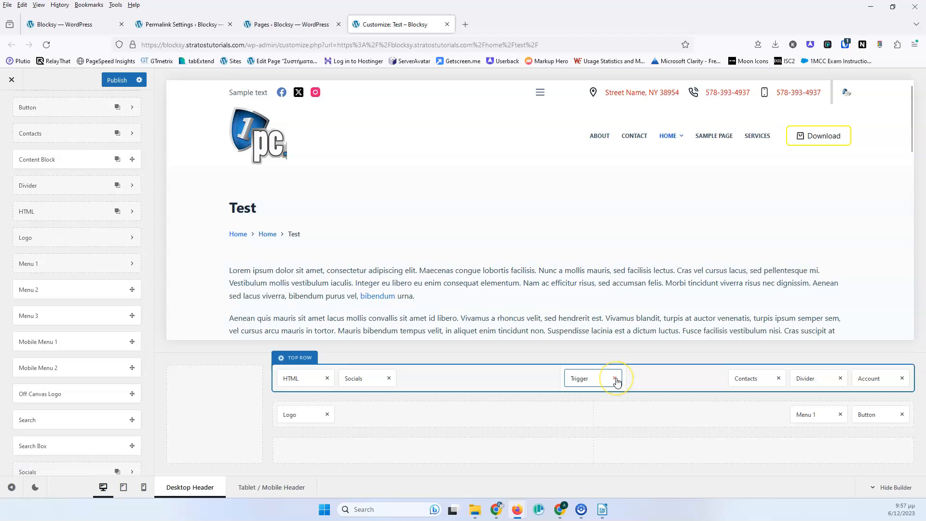
click(615, 379)
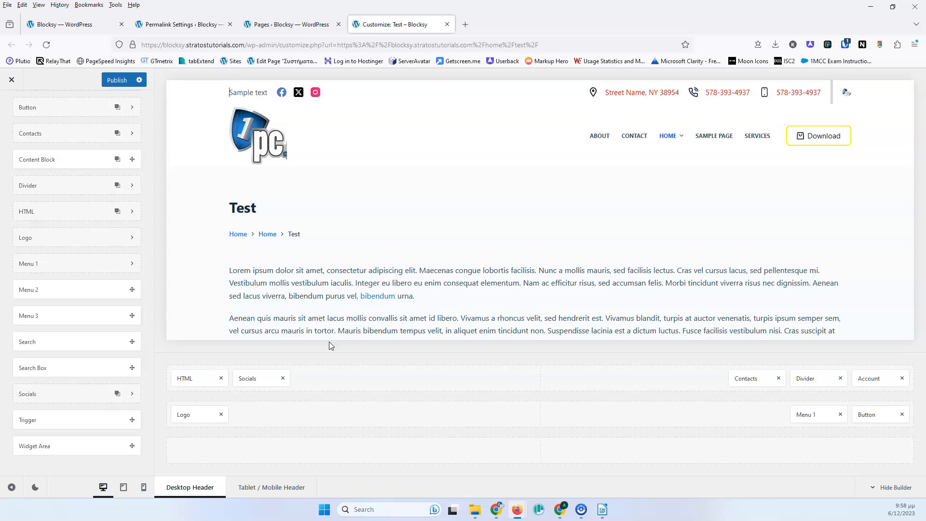
Step: Add a Widget Area element to the middle of the header's top row and open its settings
click(80, 444)
drag(73, 448, 527, 386)
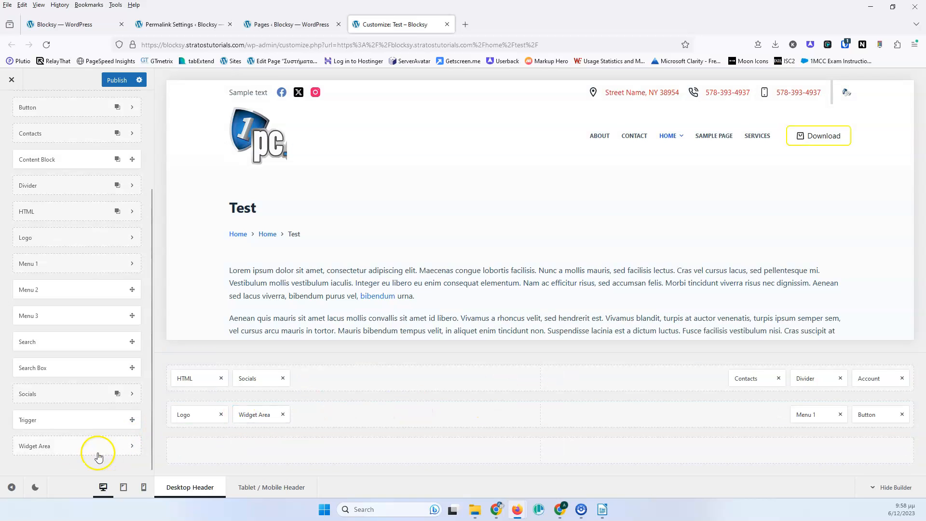
drag(258, 413, 543, 376)
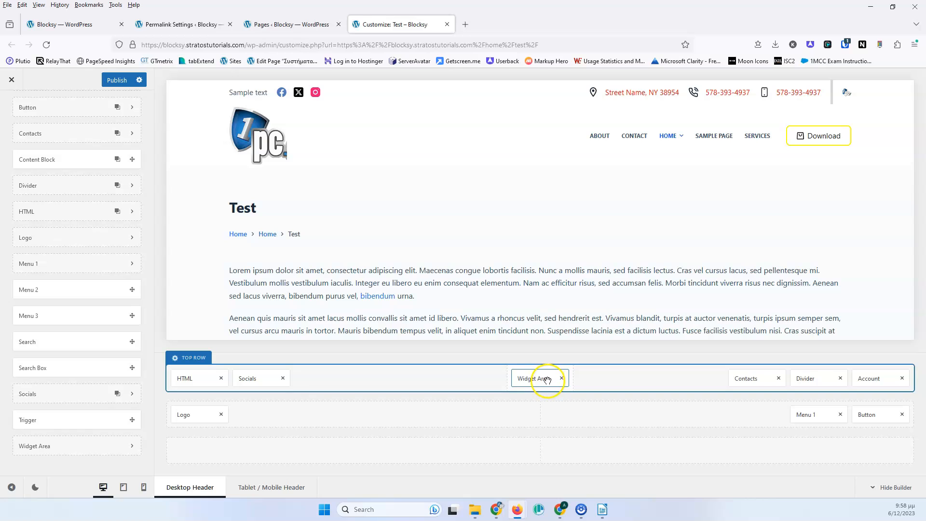
click(543, 379)
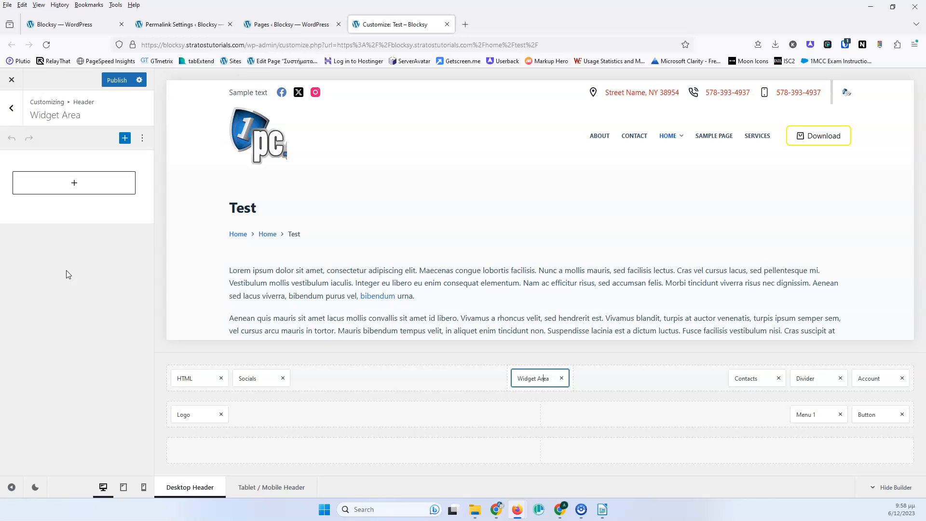
Step: Open the full block library for the header's Widget Area and browse the available blocks
click(75, 185)
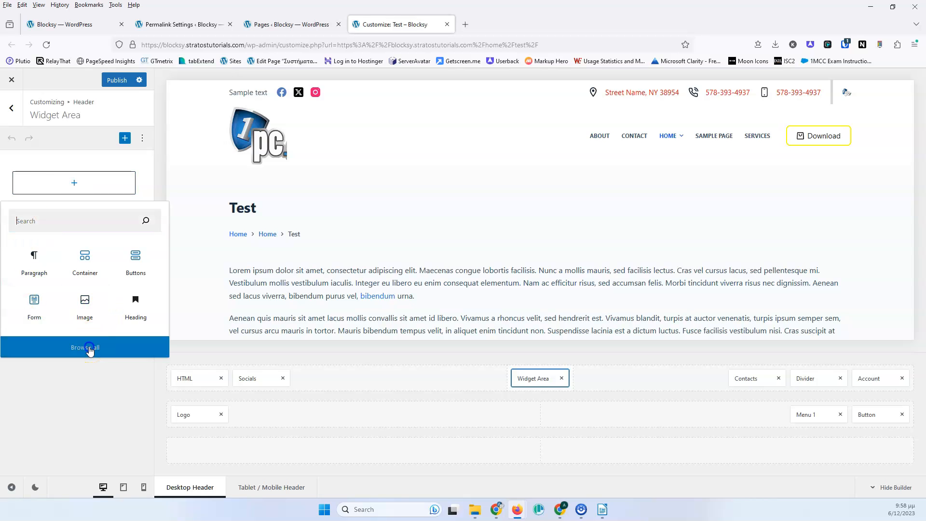
click(89, 349)
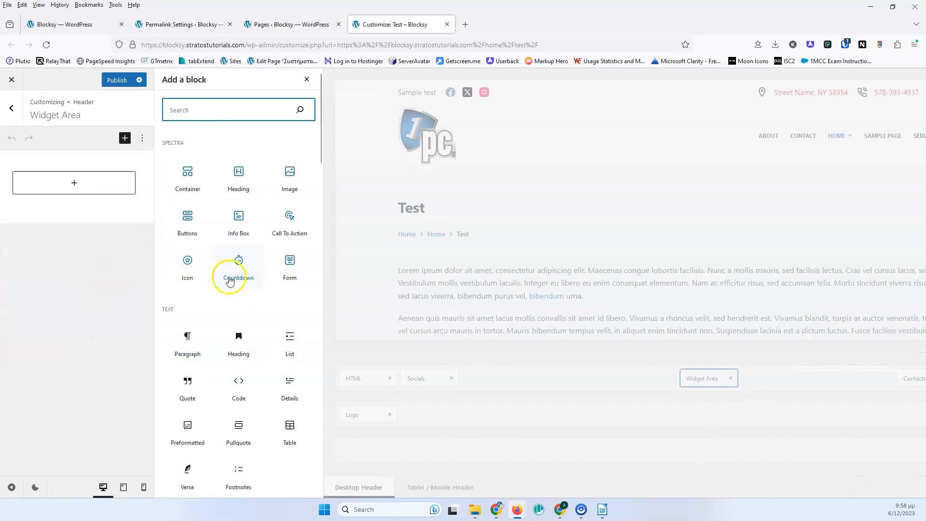
scroll(227, 274, down, 6)
scroll(238, 274, up, 7)
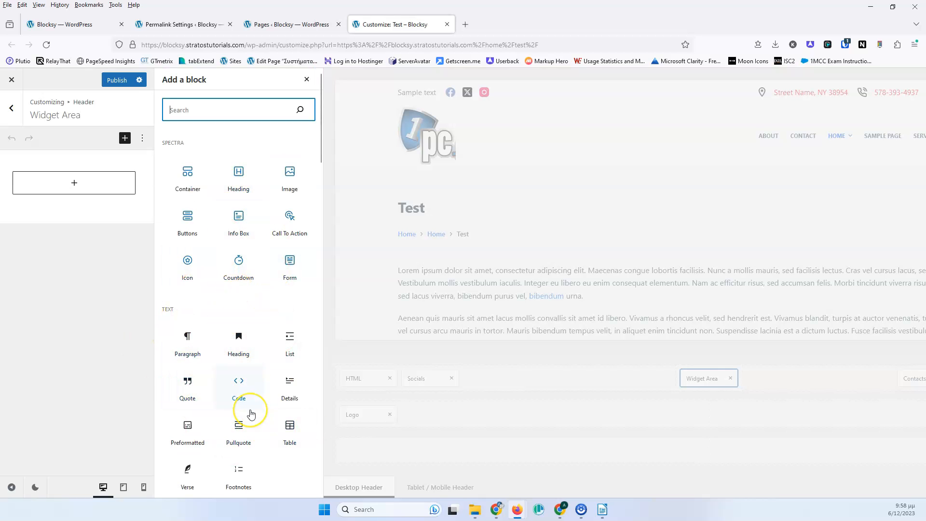
click(215, 261)
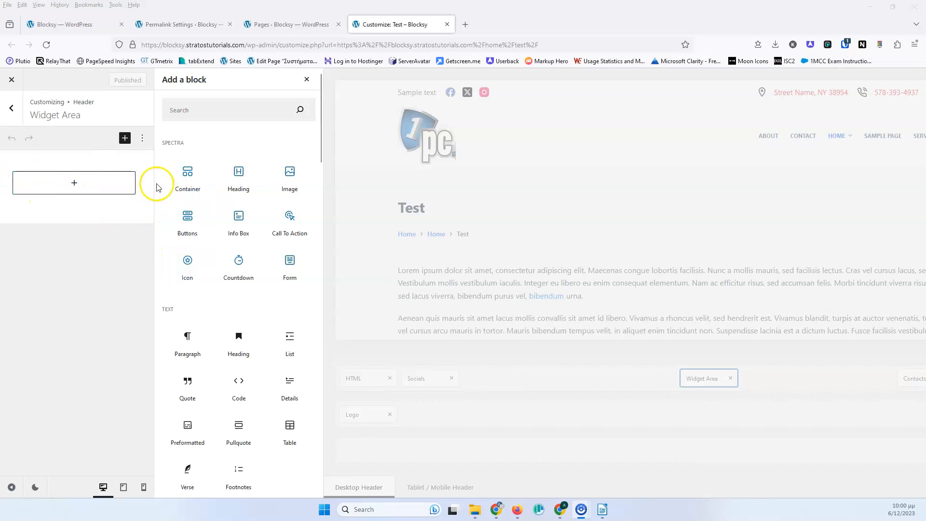
Step: Open the Widgets admin page in a new tab, expand Header Widget Area, and return to the Customizer to close the block library
click(198, 25)
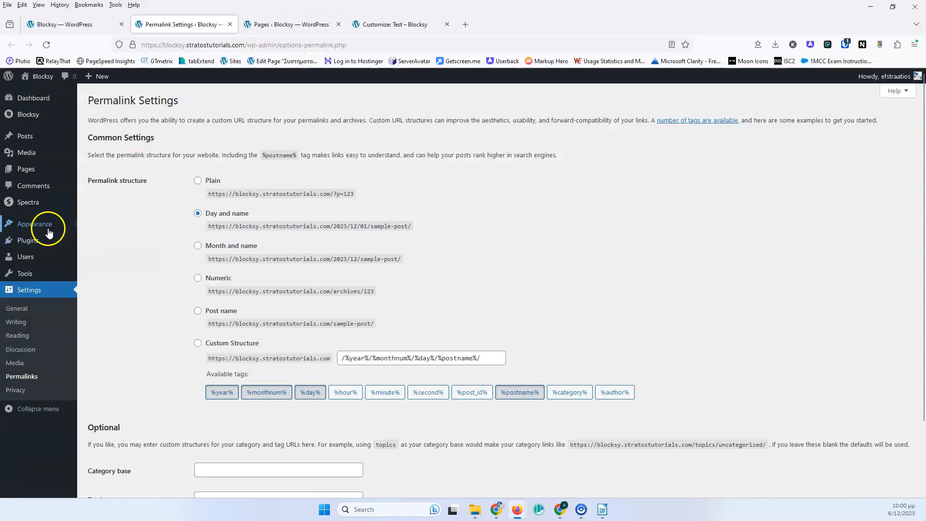
middle_click(95, 256)
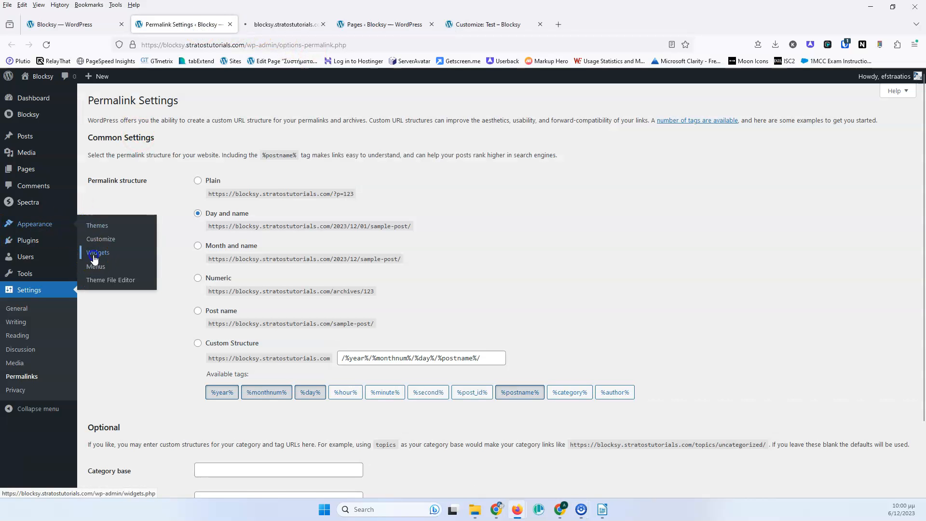
click(282, 24)
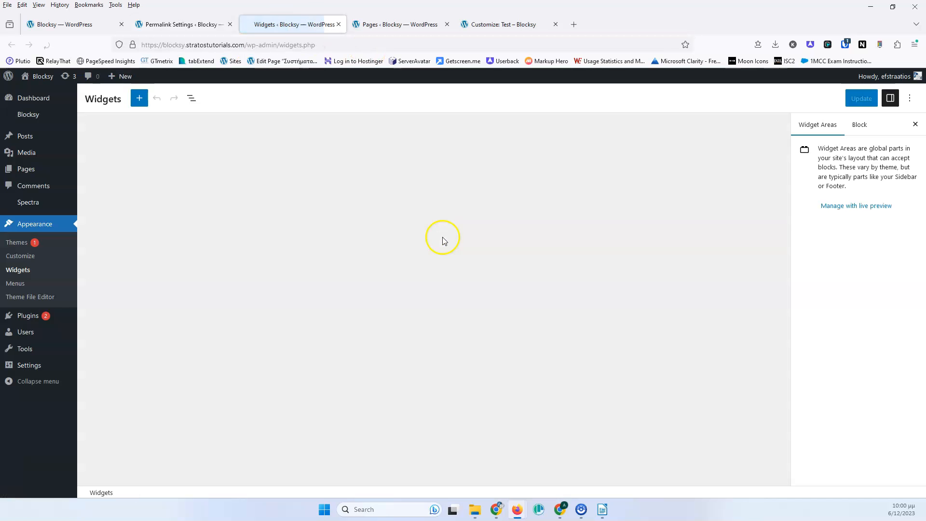
scroll(338, 270, down, 3)
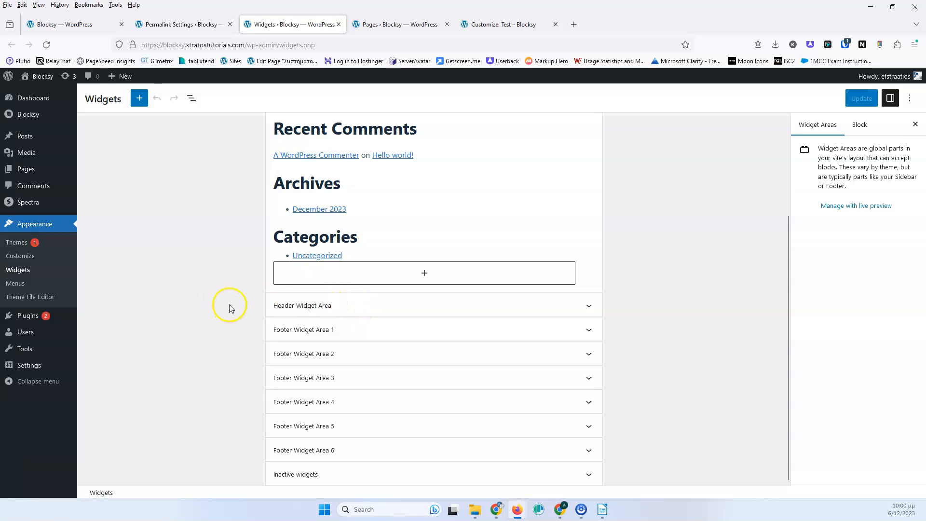
click(348, 310)
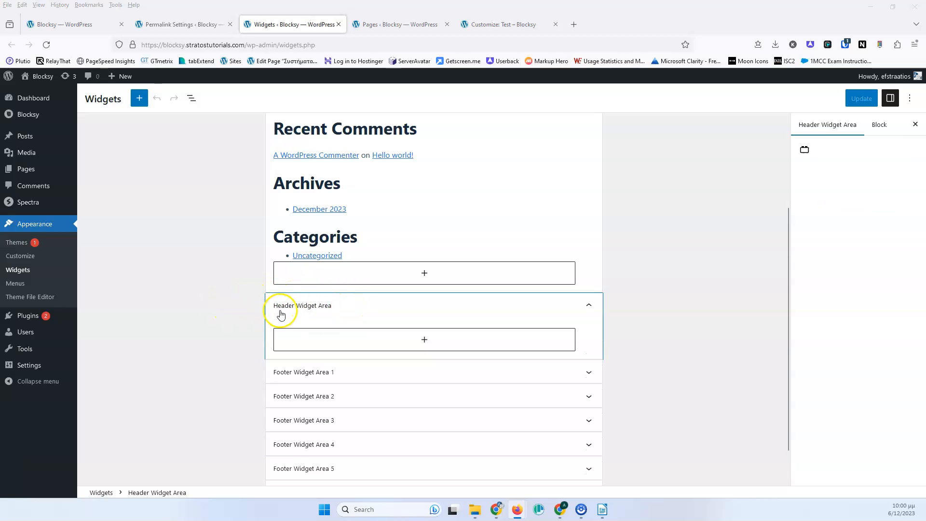
click(499, 26)
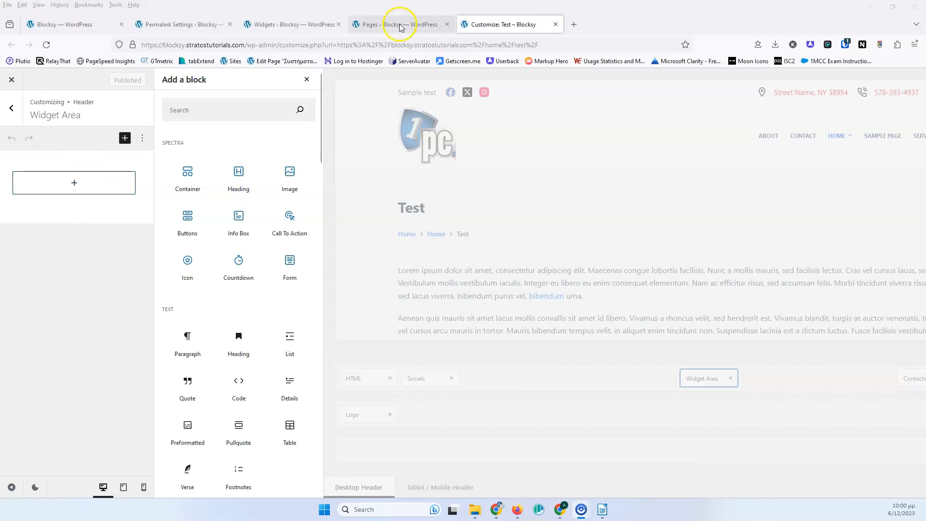
click(272, 28)
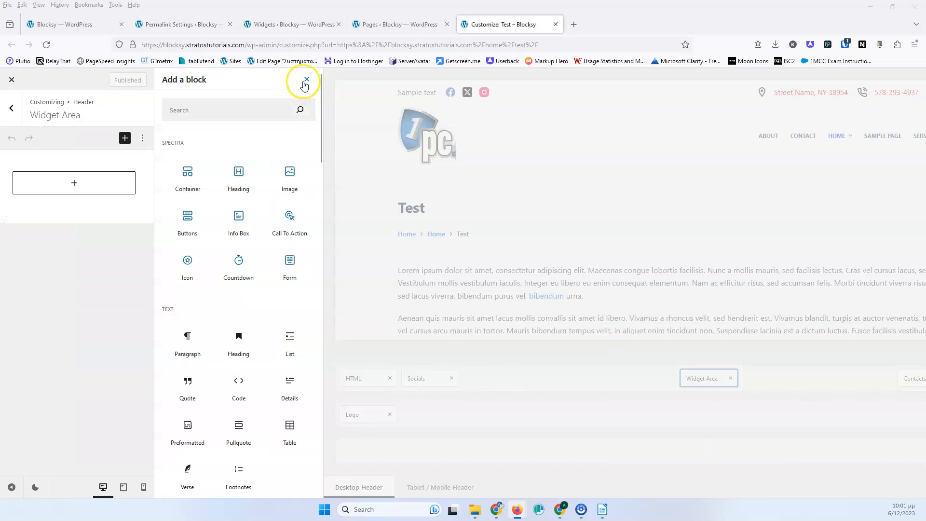
click(303, 82)
Step: Open the header's top row settings and look over its General and Design options
mouse_move(182, 376)
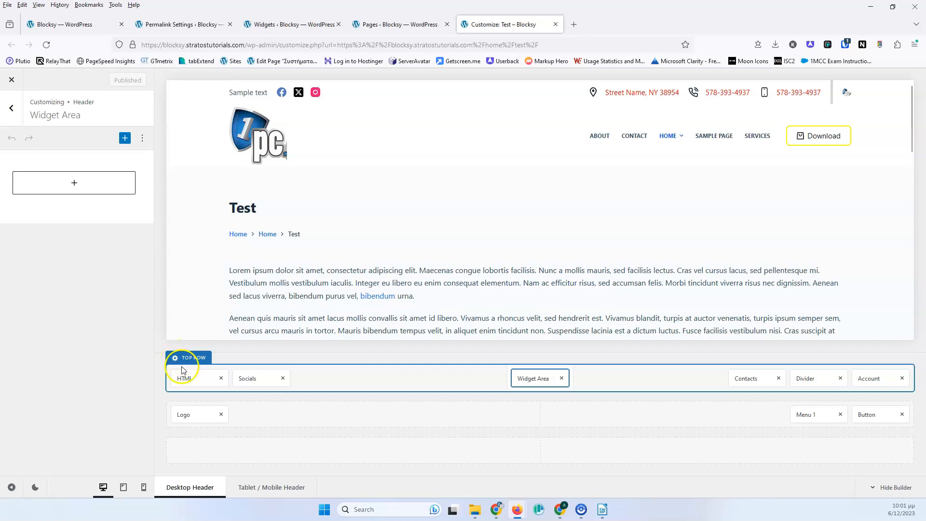
mouse_move(181, 413)
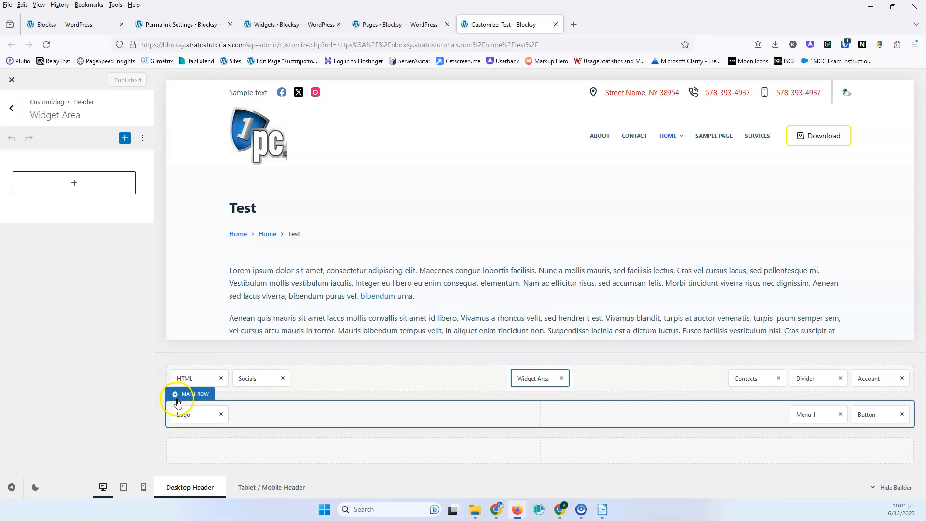
mouse_move(175, 429)
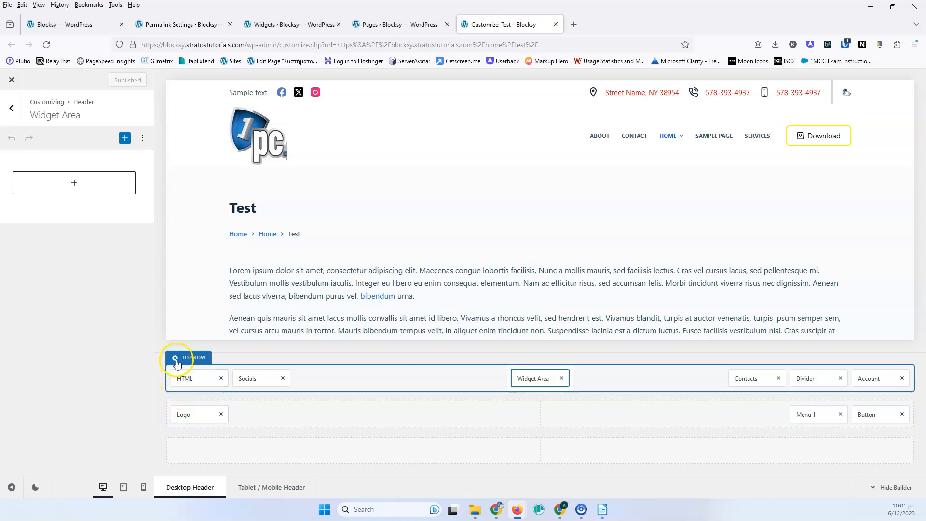
click(175, 361)
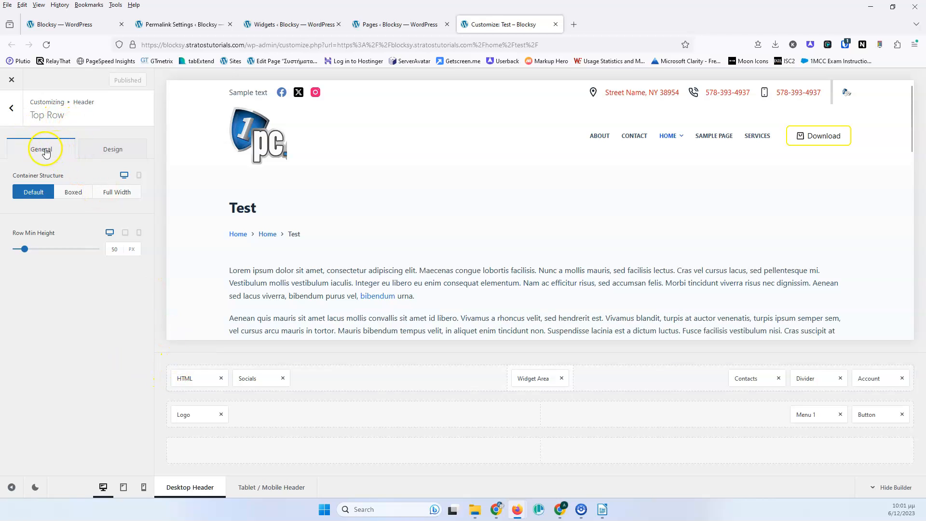
click(116, 156)
click(61, 153)
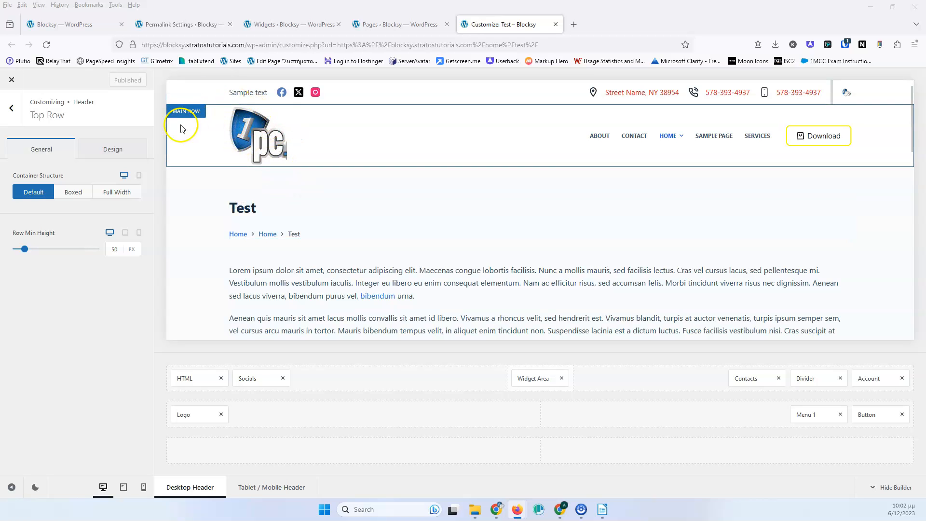
Step: Try the Boxed and Full Width container structures on the top row and restore Default
click(74, 193)
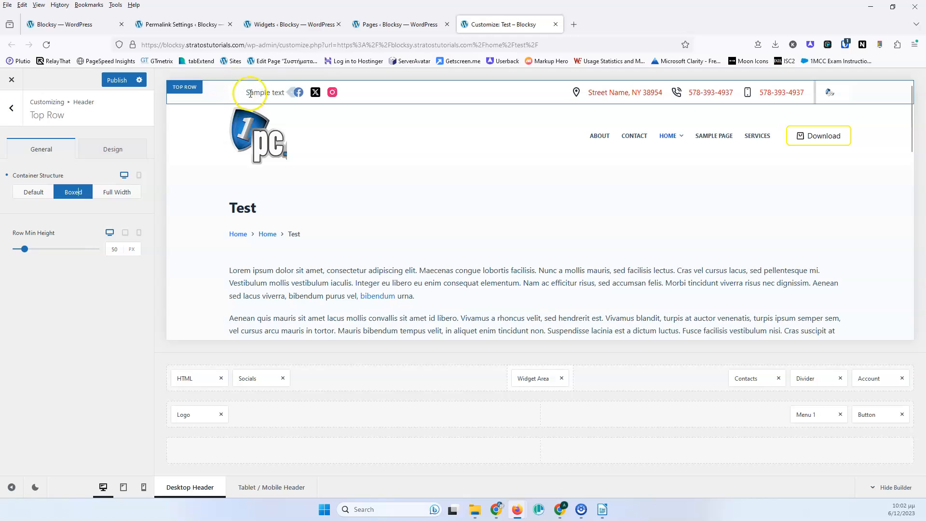
click(117, 193)
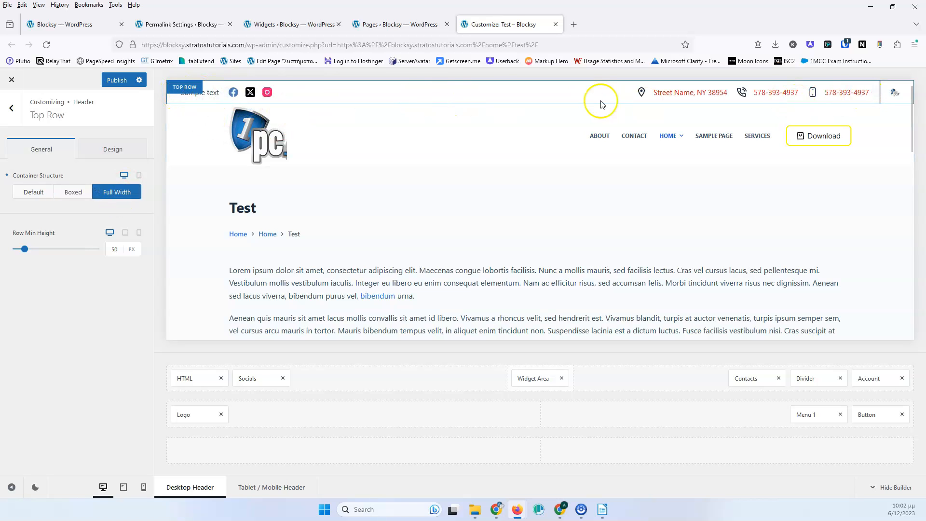
click(38, 194)
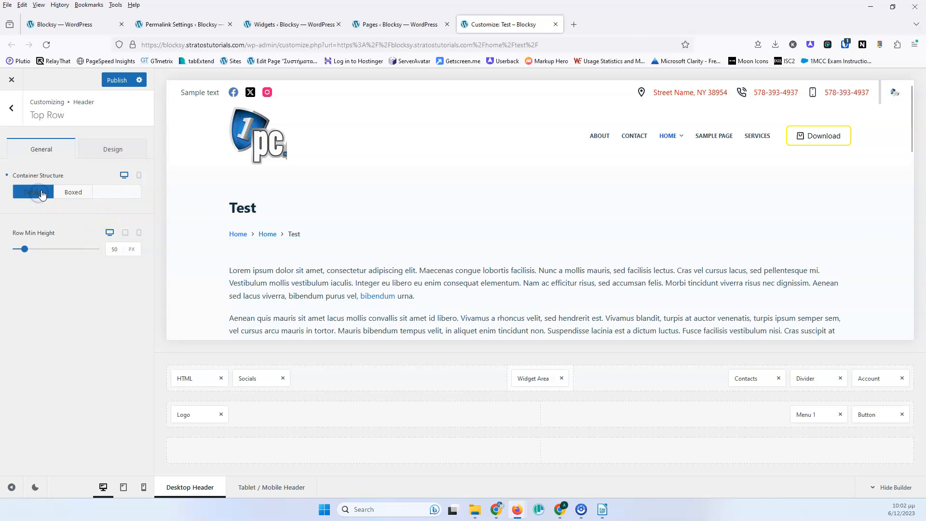
click(115, 253)
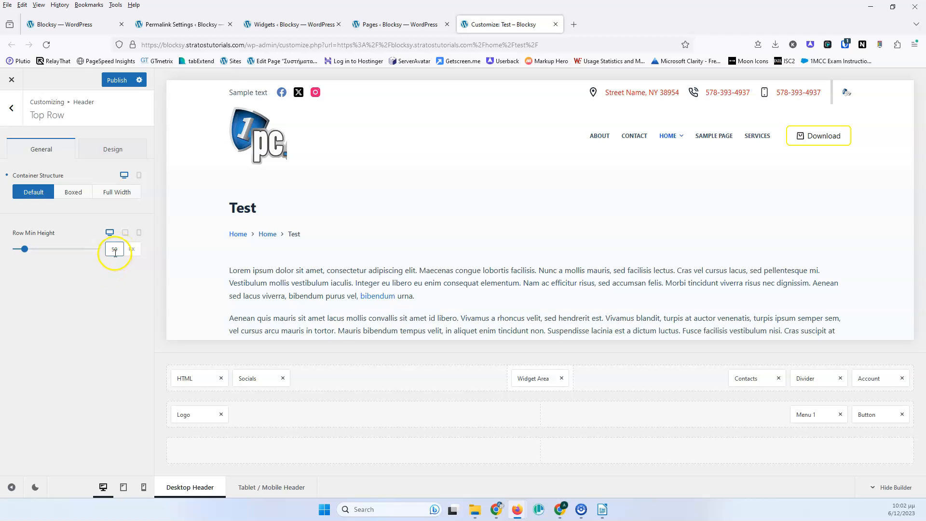
Step: Try a red background on the top row and reset it to the default color
click(114, 152)
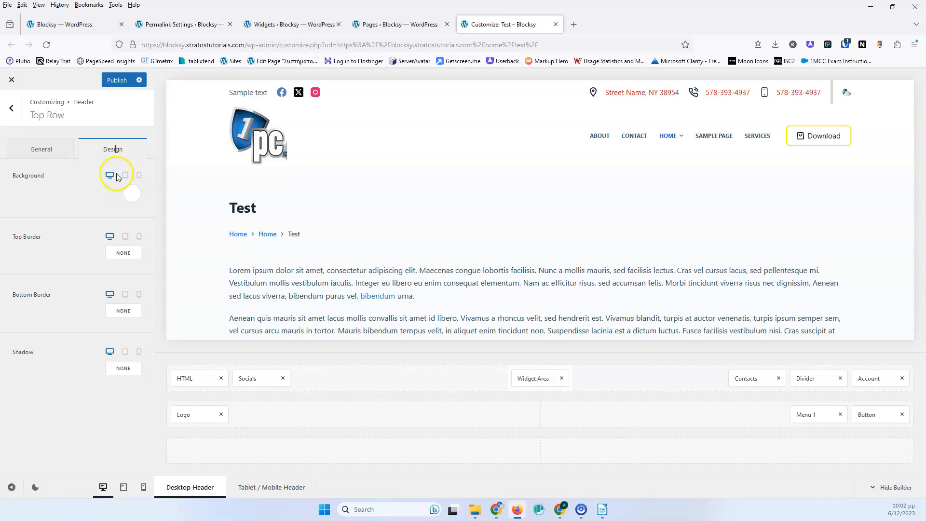
click(133, 193)
click(104, 258)
click(118, 254)
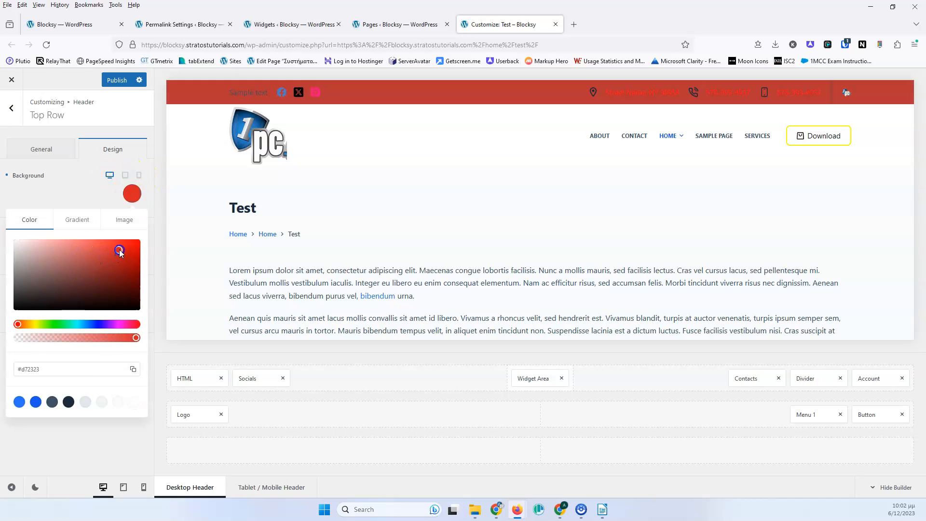
click(86, 186)
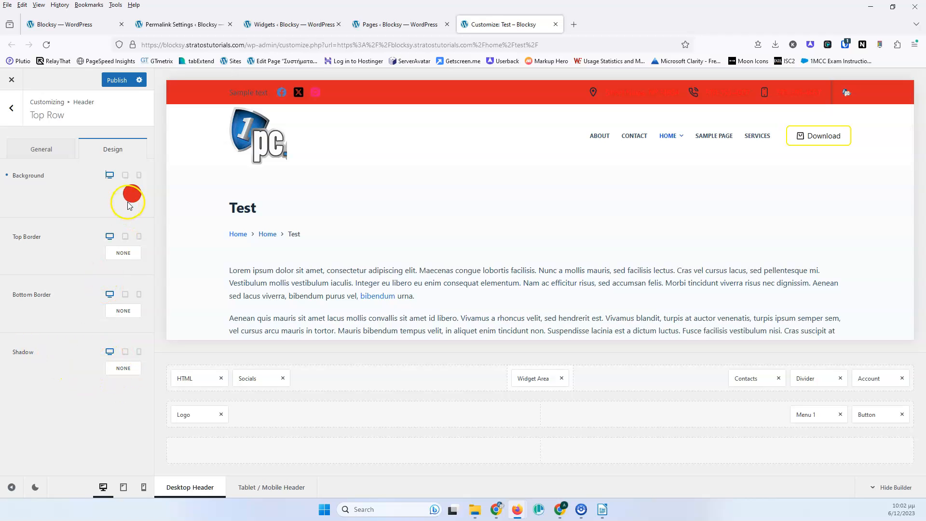
click(6, 175)
Step: Try Sticky State Row Shrink on the main row while scrolling the page preview, turn it off, and check the row's Design options
click(174, 395)
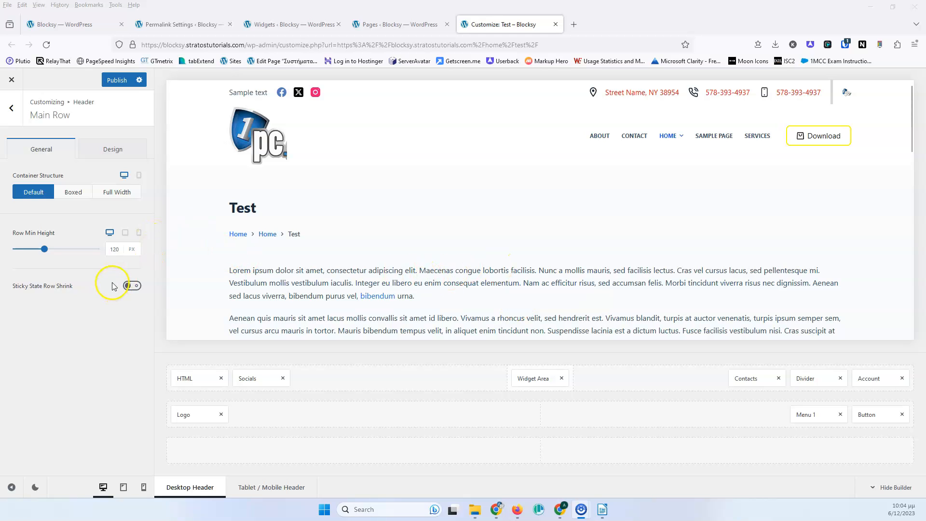
click(132, 285)
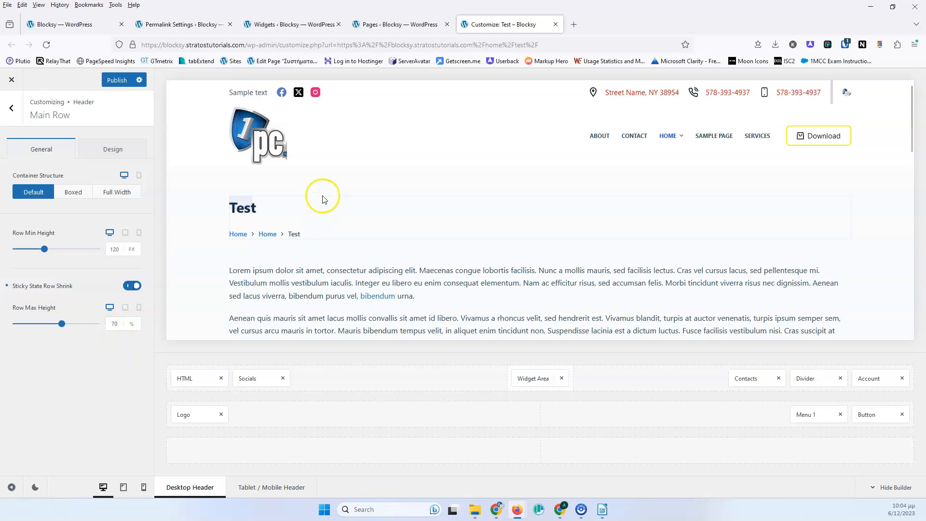
scroll(329, 197, down, 2)
scroll(330, 197, down, 2)
scroll(330, 197, up, 5)
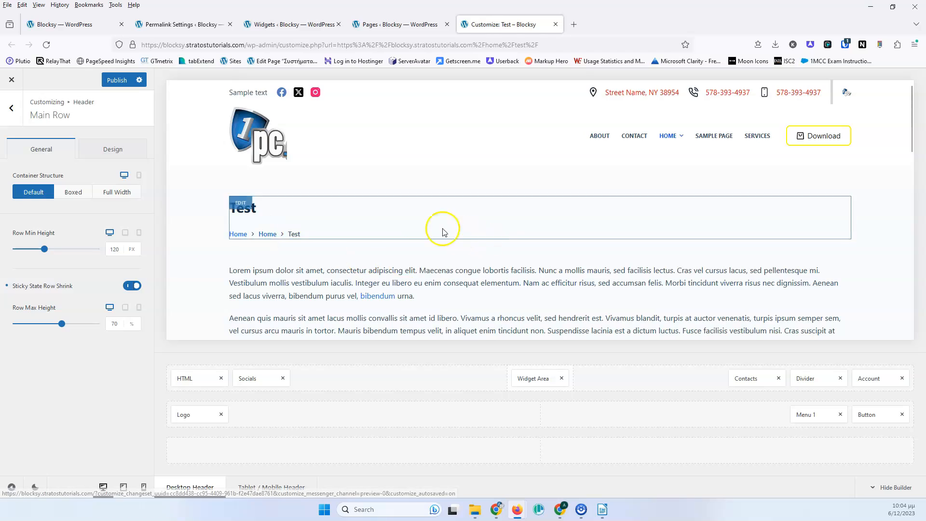
scroll(420, 223, down, 5)
scroll(420, 223, up, 5)
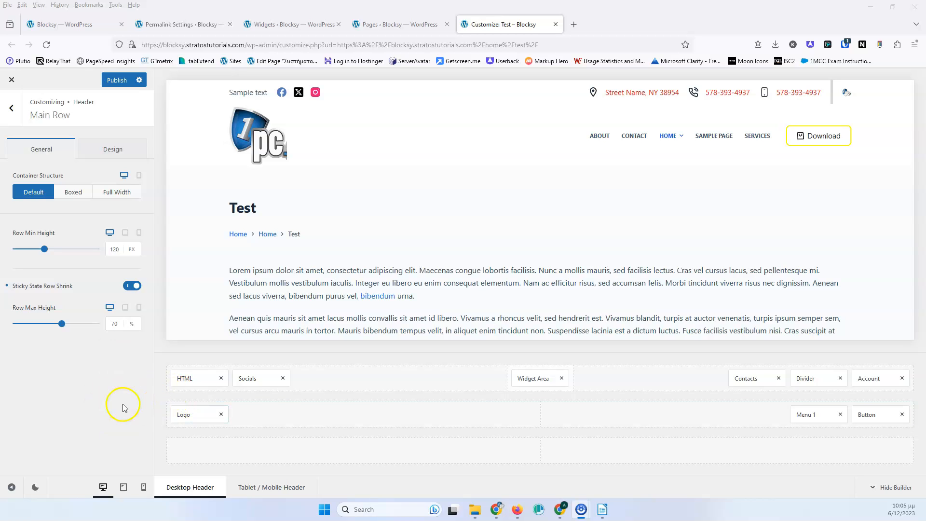
click(132, 286)
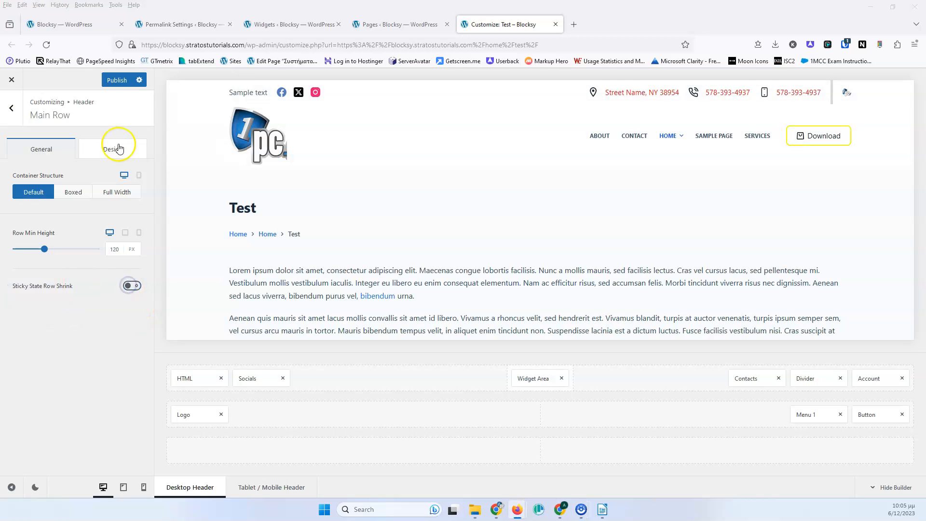
click(104, 149)
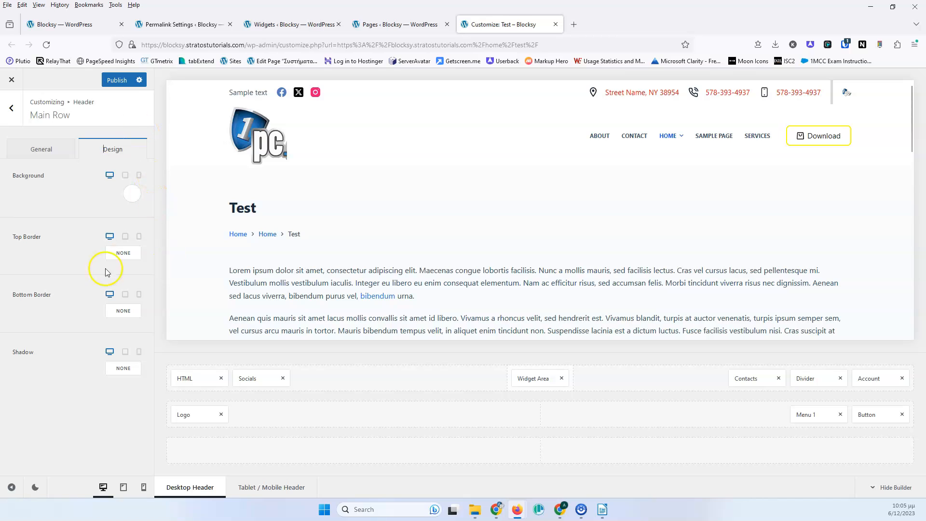
click(182, 400)
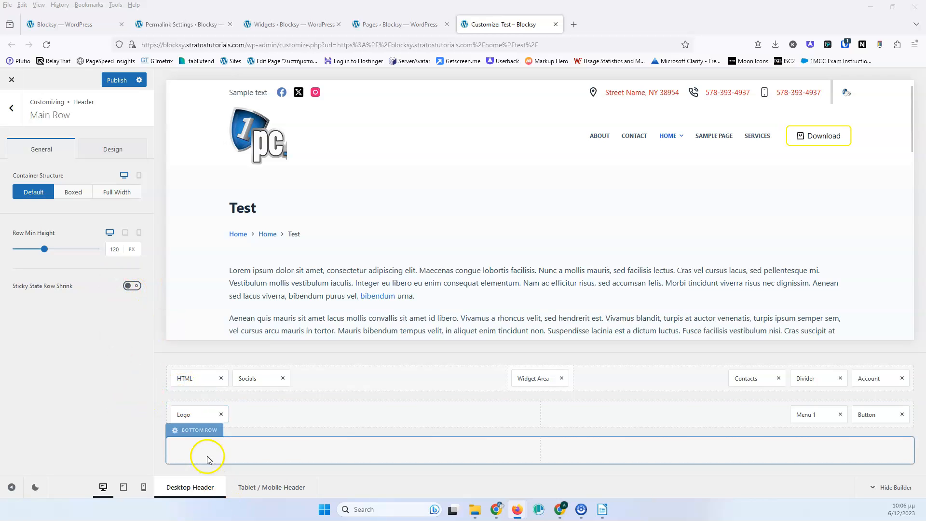
Step: Try Render Empty Row on the bottom row with a 40 px minimum height, turn rendering off again, and show its Design options
click(175, 434)
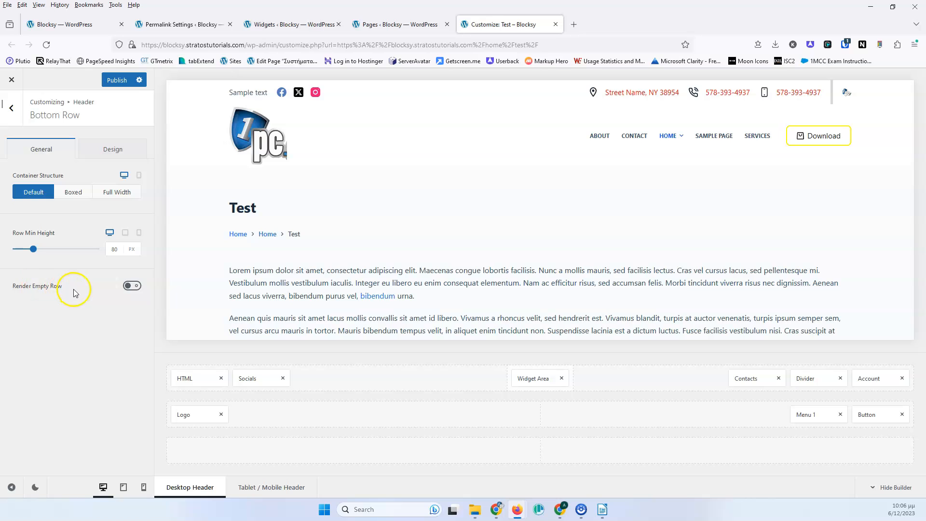
click(133, 286)
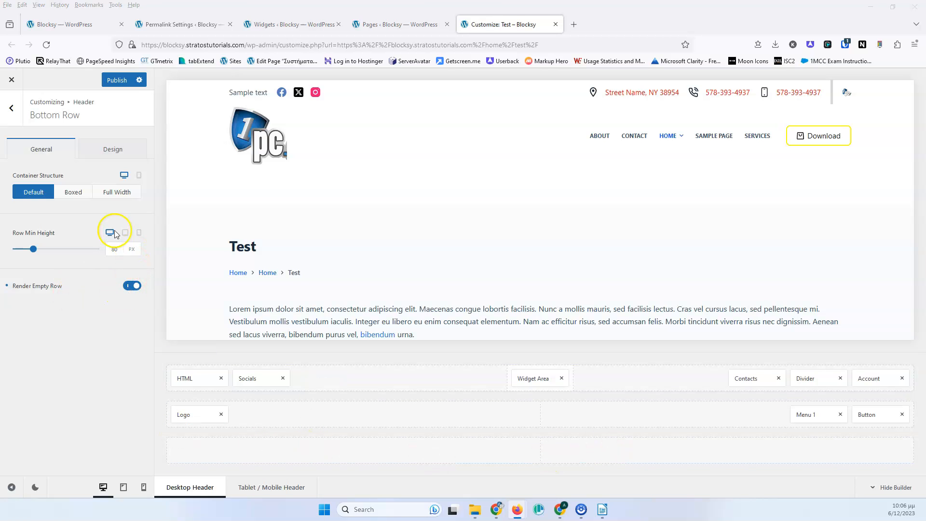
double_click(113, 249)
text(40)
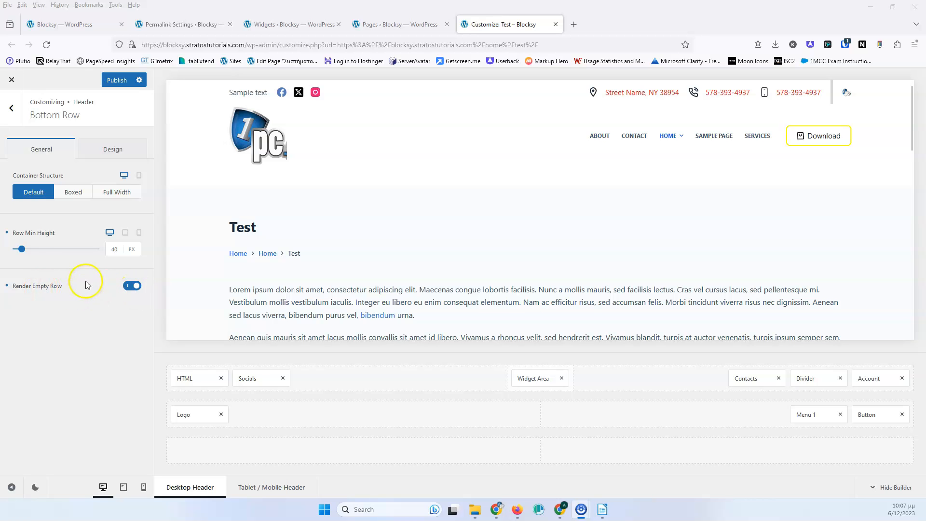
click(124, 289)
click(123, 150)
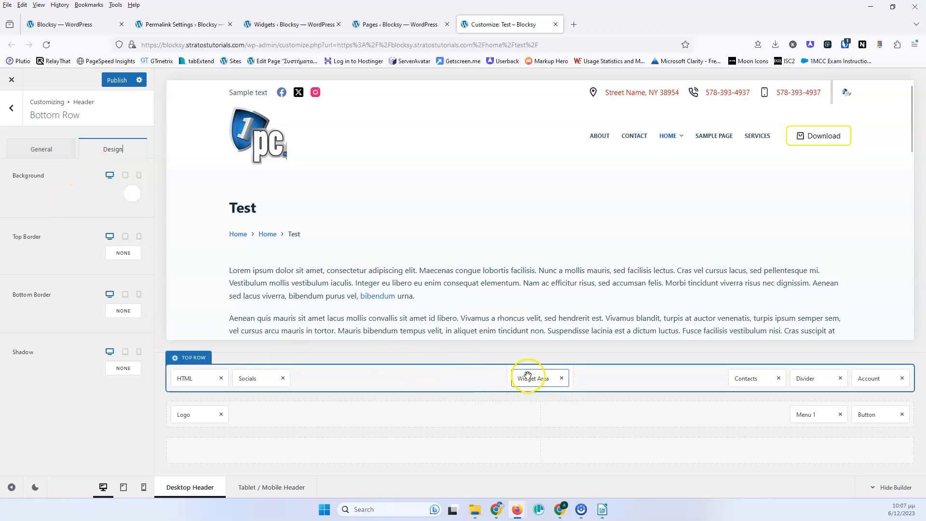
mouse_move(529, 377)
mouse_down()
mouse_move(393, 380)
mouse_move(531, 379)
mouse_up()
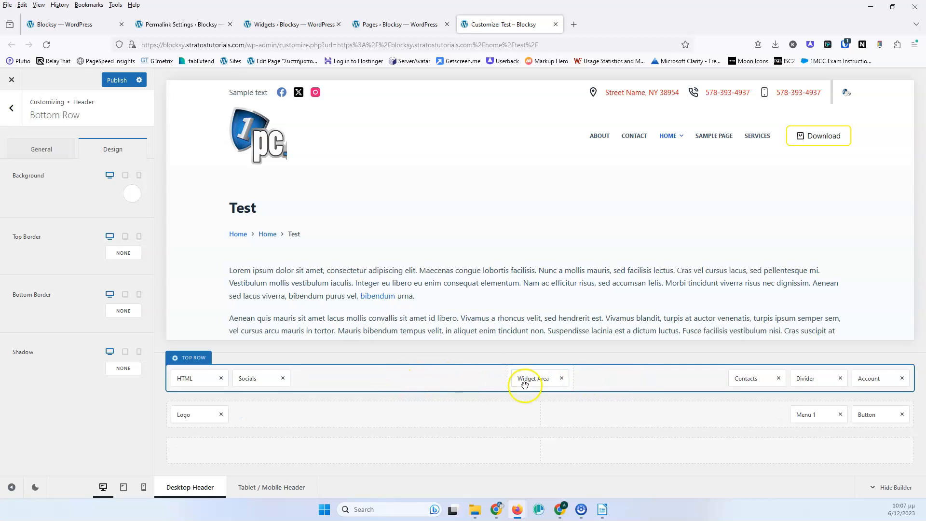
mouse_move(512, 378)
mouse_down()
mouse_move(521, 378)
mouse_move(531, 456)
mouse_move(541, 397)
mouse_move(528, 377)
mouse_up()
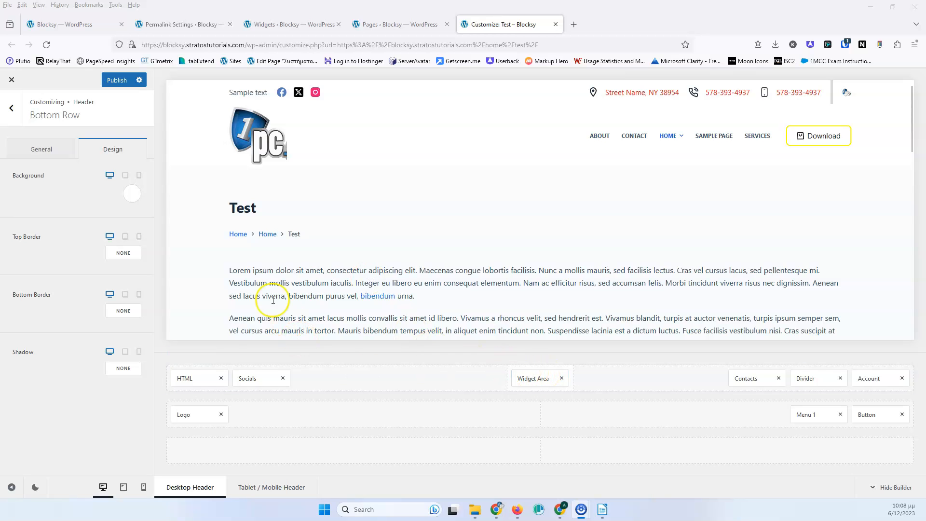
Step: Return to the header elements list and preview the tablet and mobile headers before restoring the desktop view
click(11, 108)
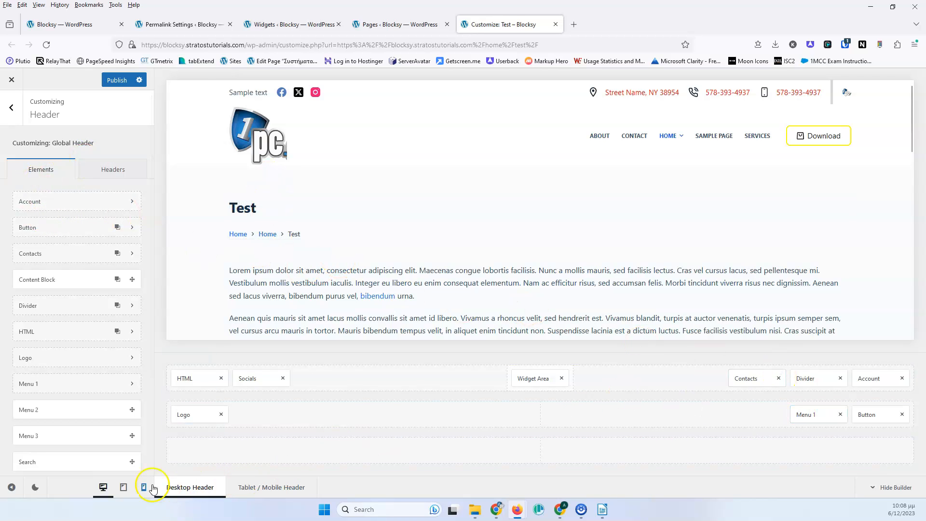
click(124, 487)
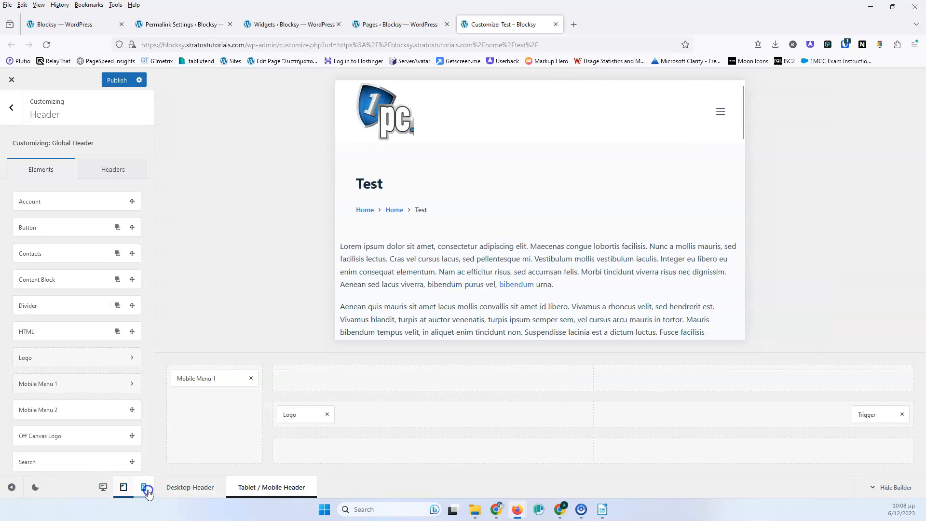
click(144, 487)
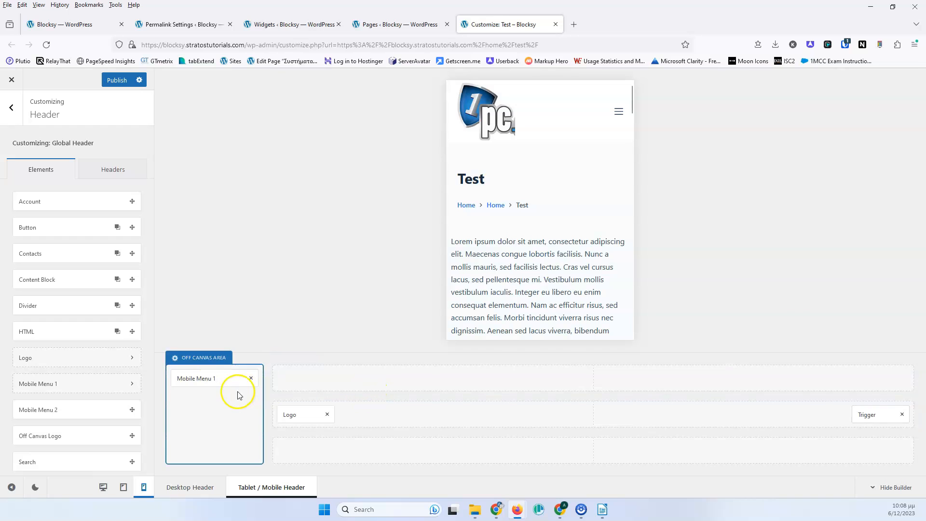
click(103, 488)
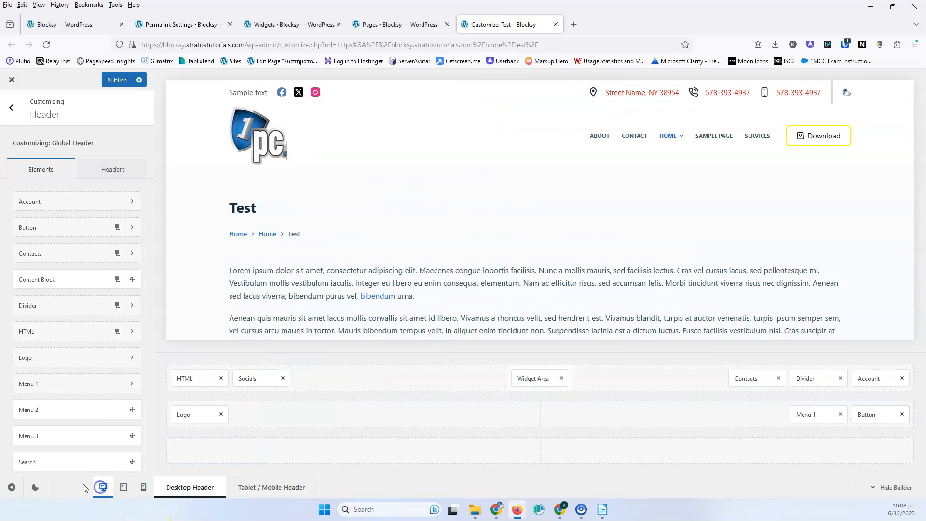